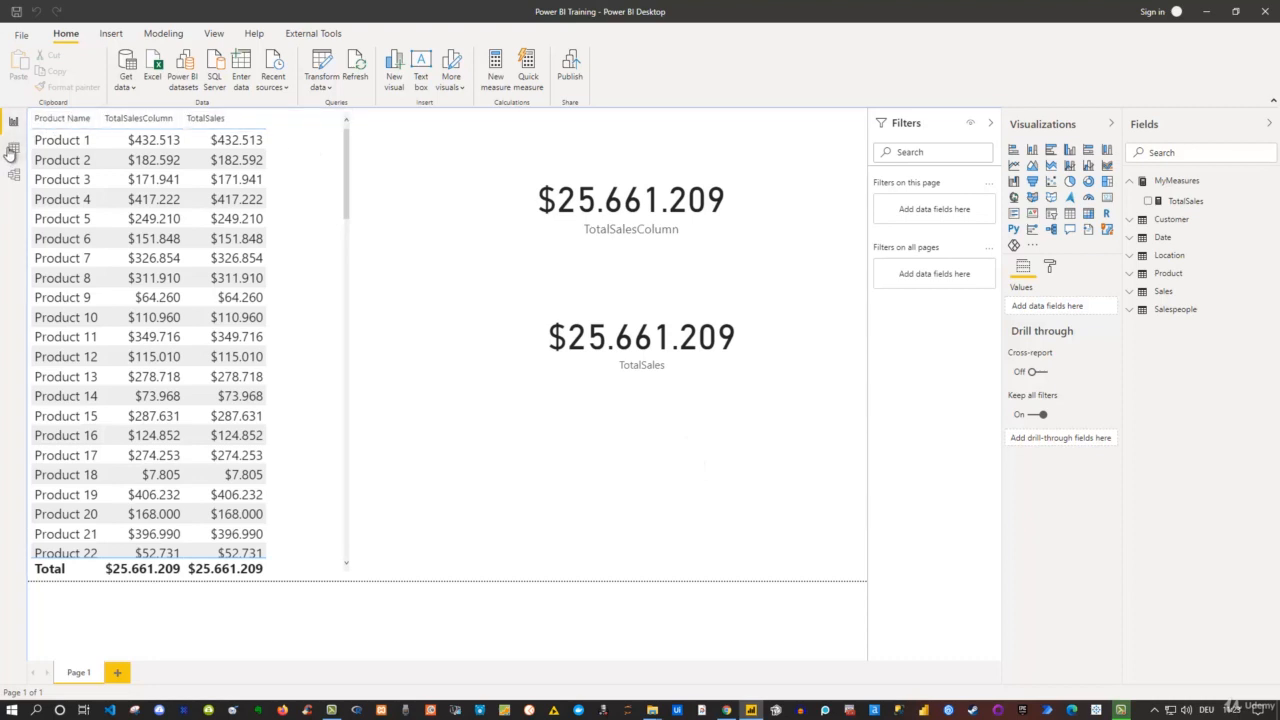
# Examine the Sales table's data, checking the Quantity, Price, Order ID and Product ID columns
pyautogui.click(14, 148)
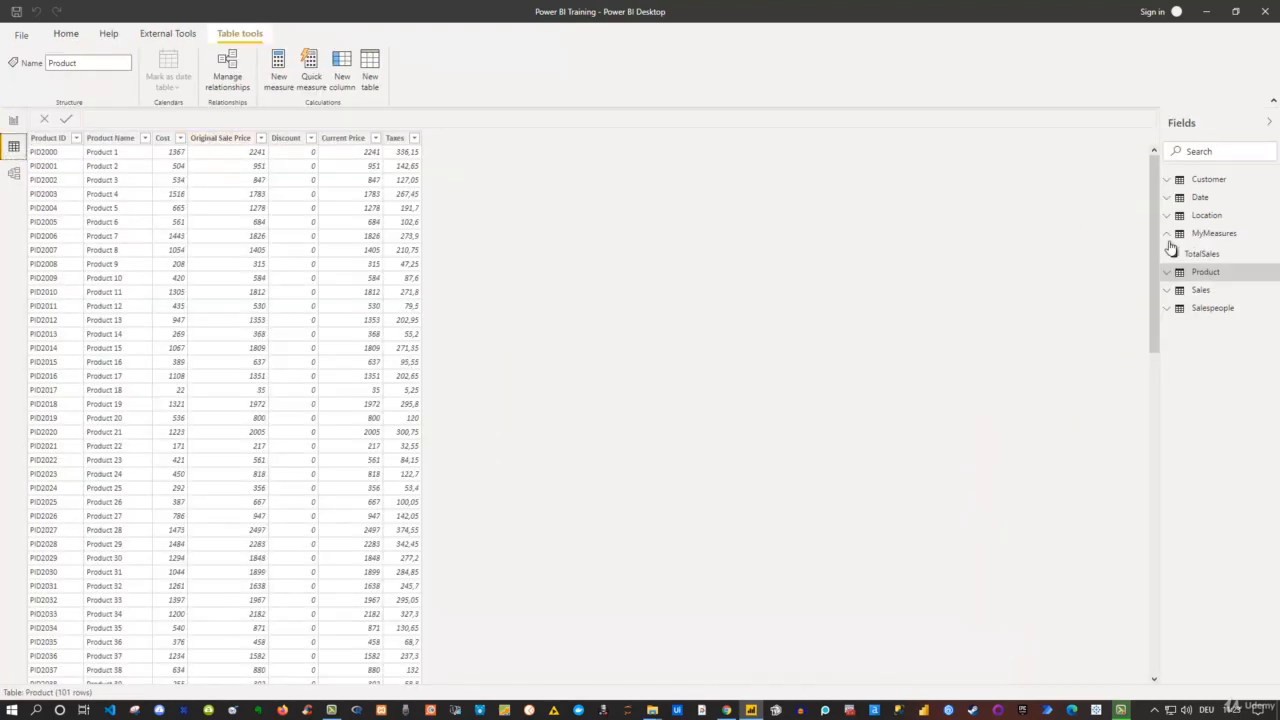
pyautogui.click(1200, 290)
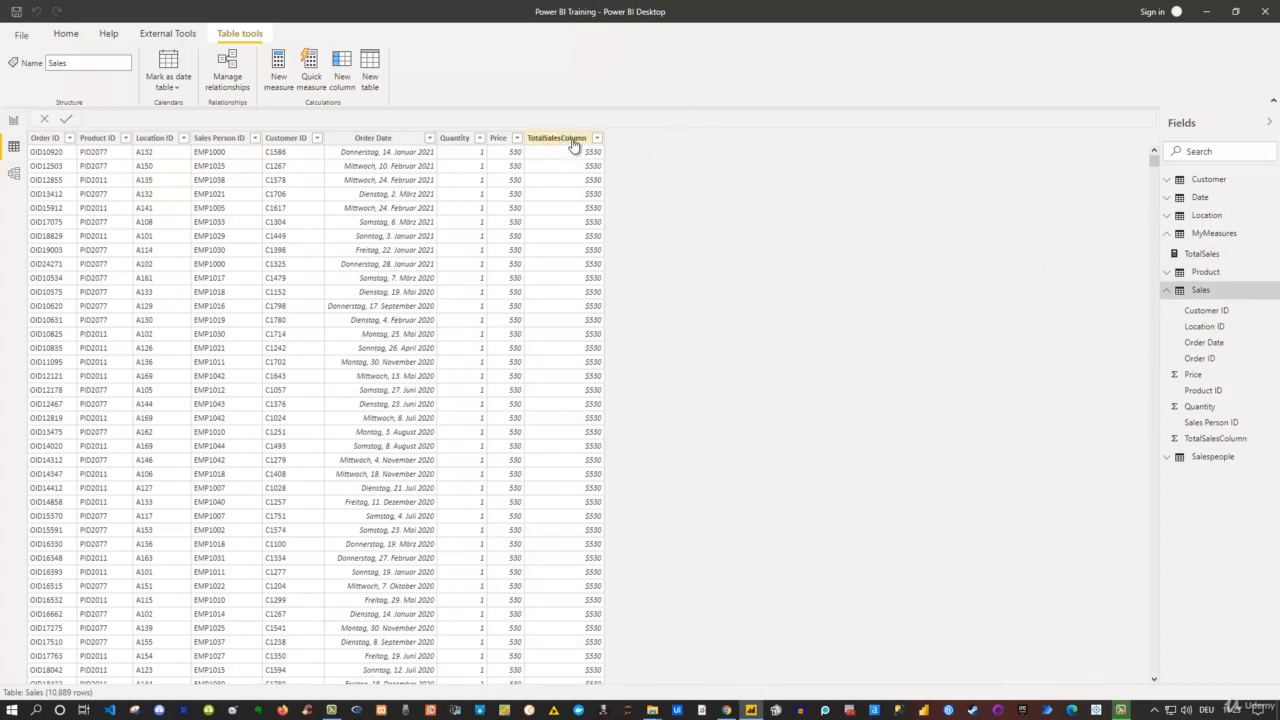
pyautogui.click(451, 142)
pyautogui.click(500, 140)
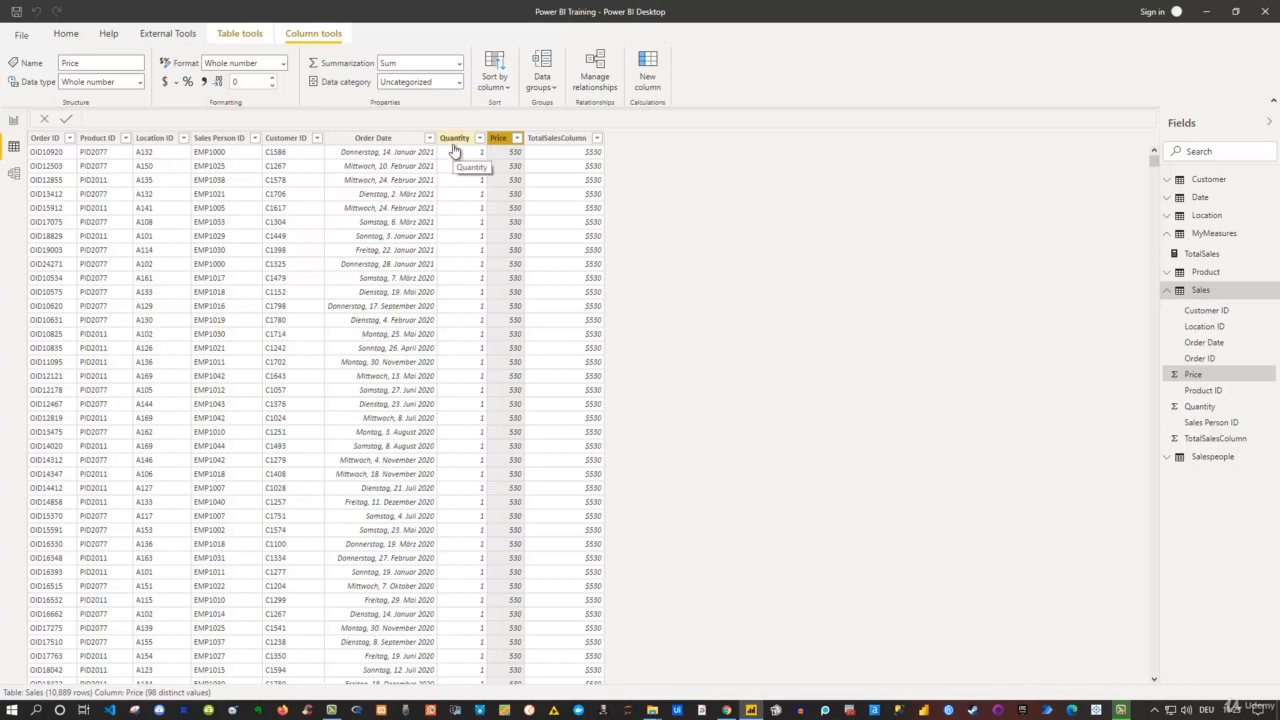
pyautogui.click(46, 140)
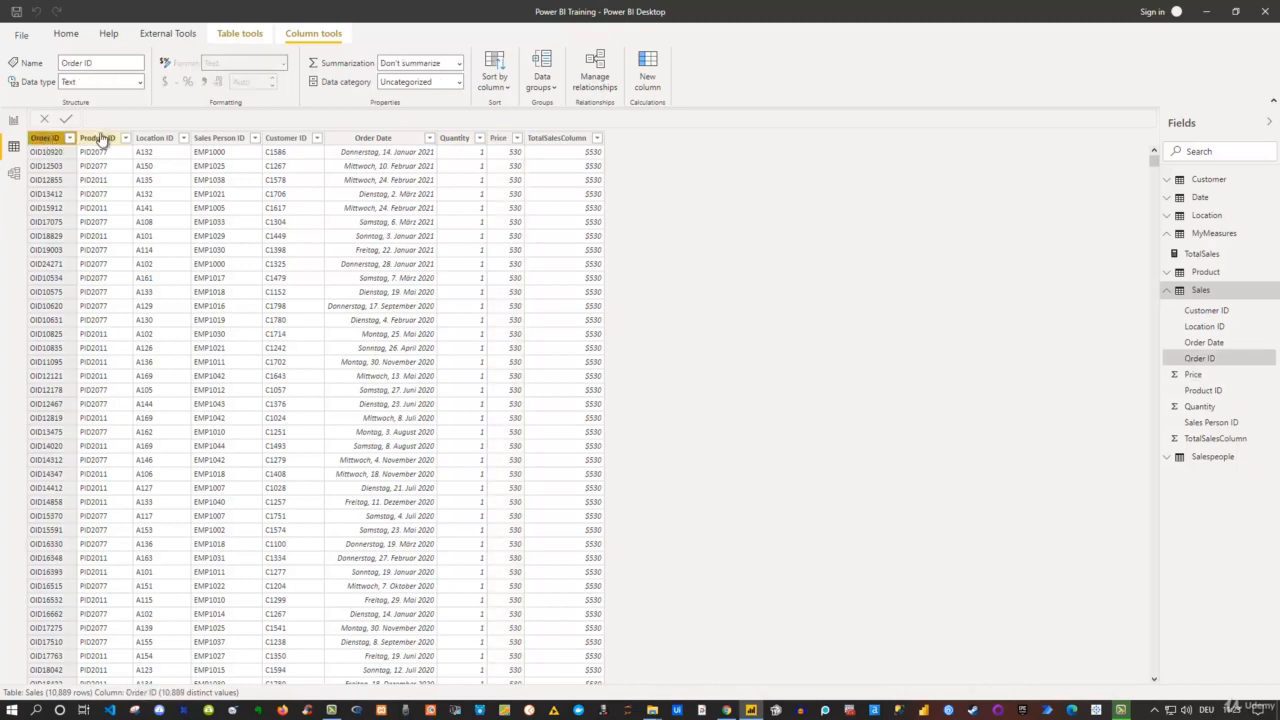
pyautogui.click(100, 138)
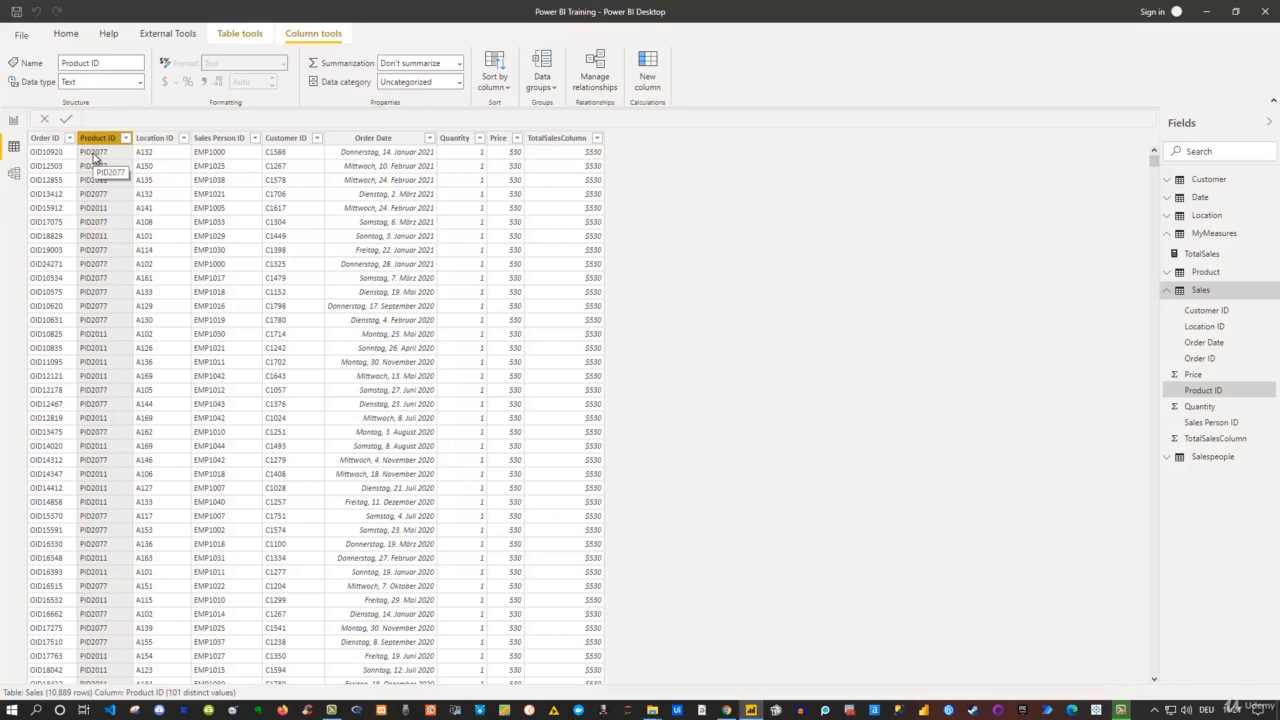
pyautogui.click(458, 138)
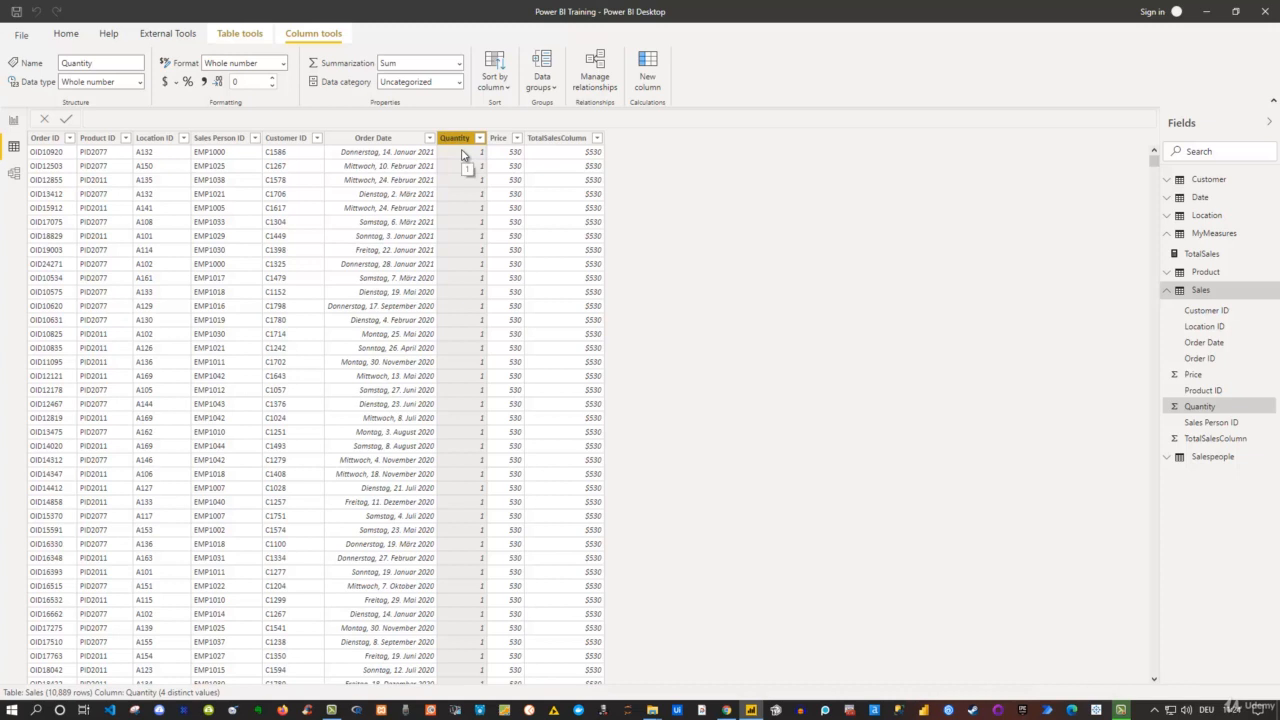
pyautogui.click(98, 138)
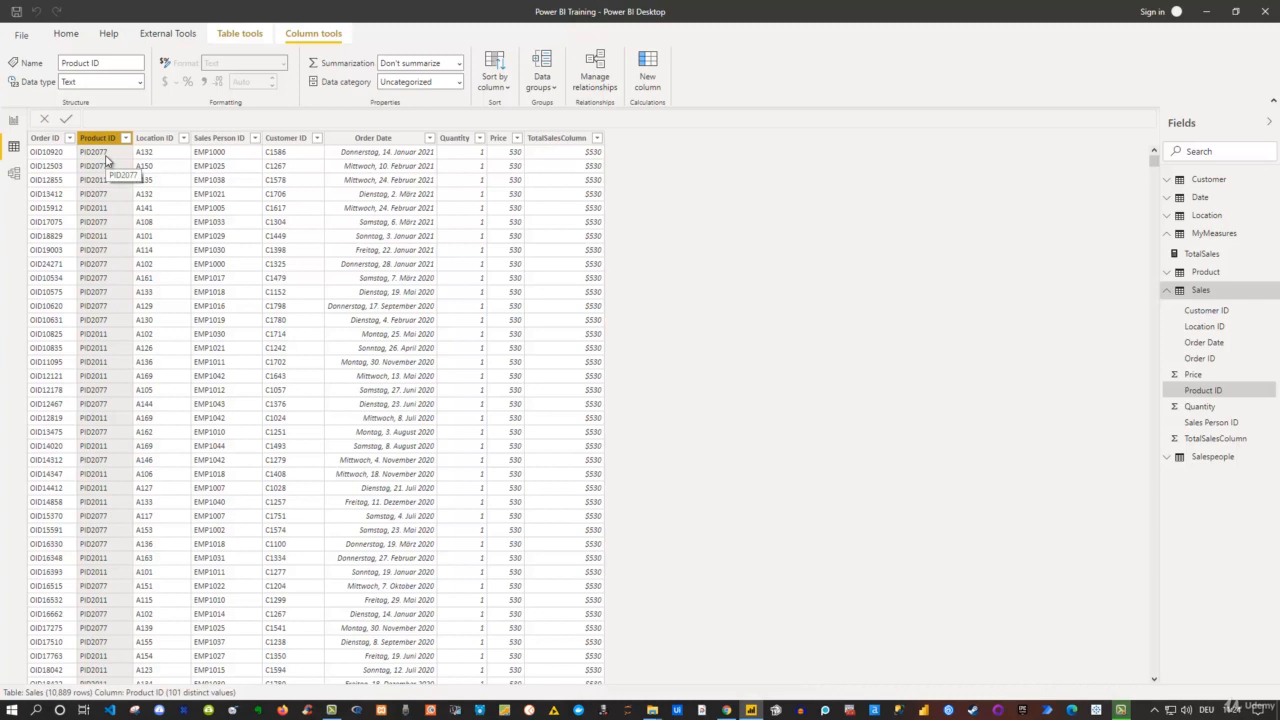
# Examine the Product ID, Product Name and Cost columns in the Product table's data
pyautogui.click(1208, 274)
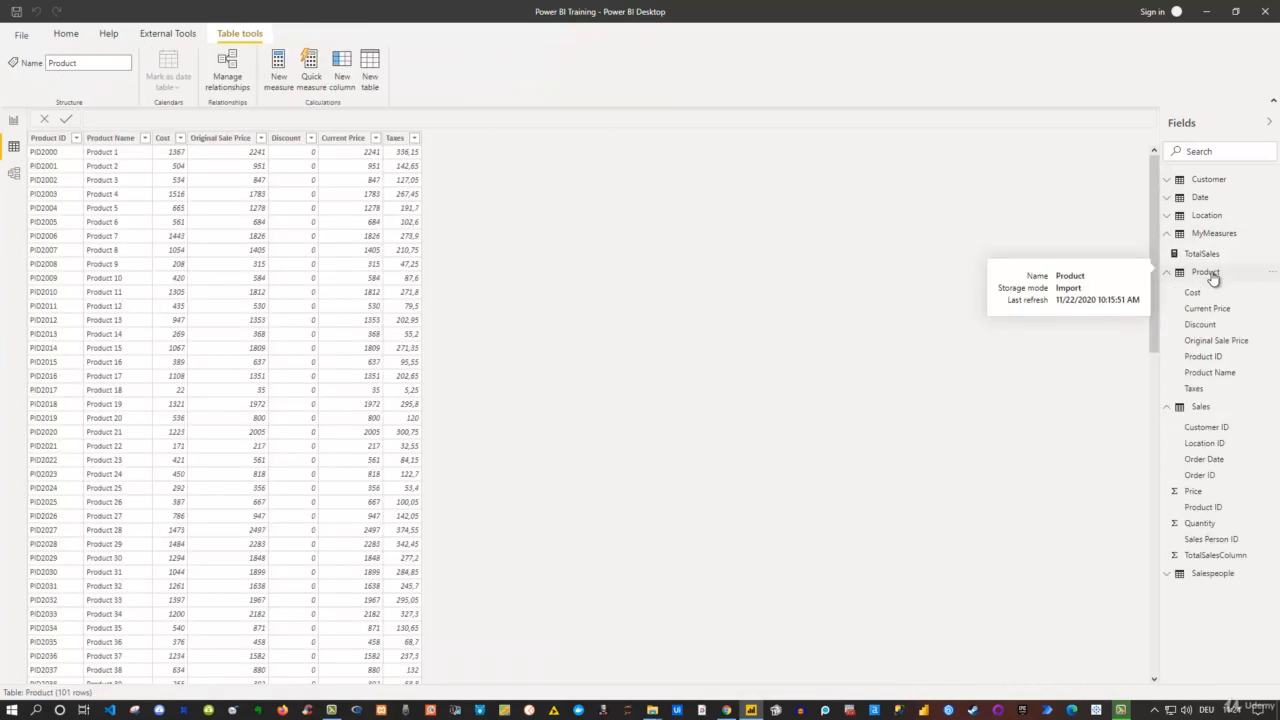
pyautogui.click(52, 138)
pyautogui.click(108, 140)
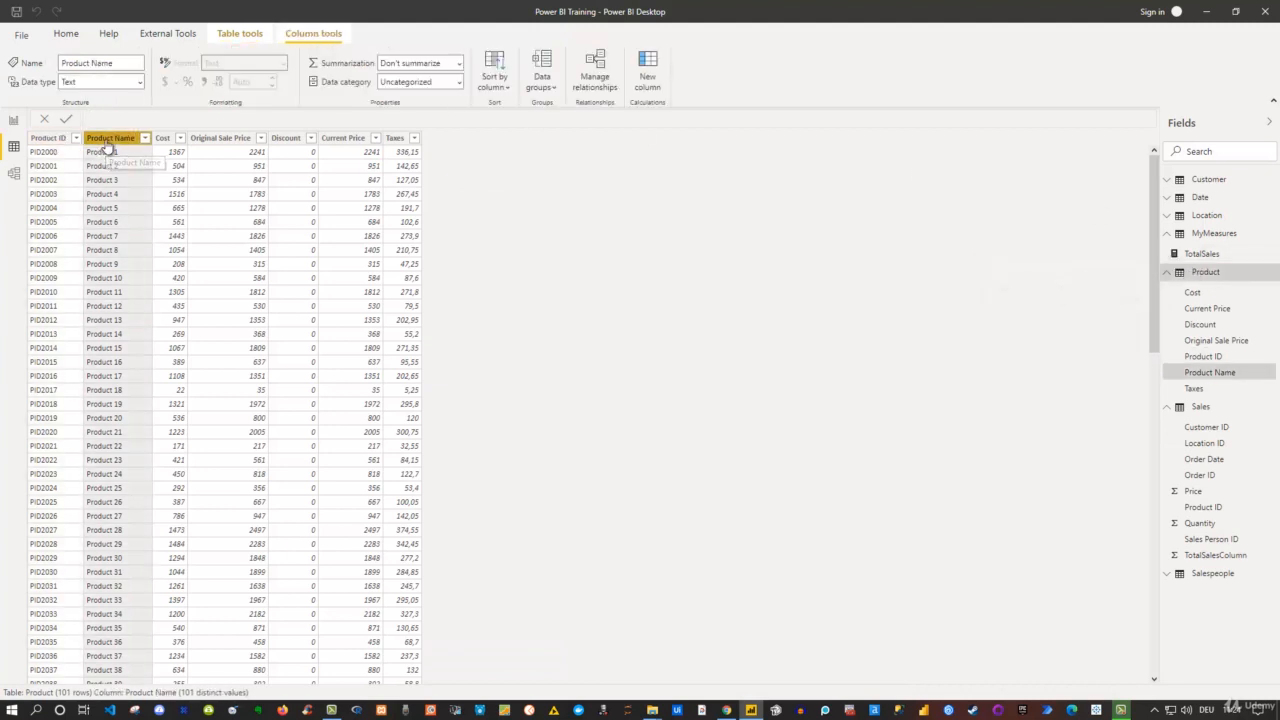
pyautogui.click(163, 139)
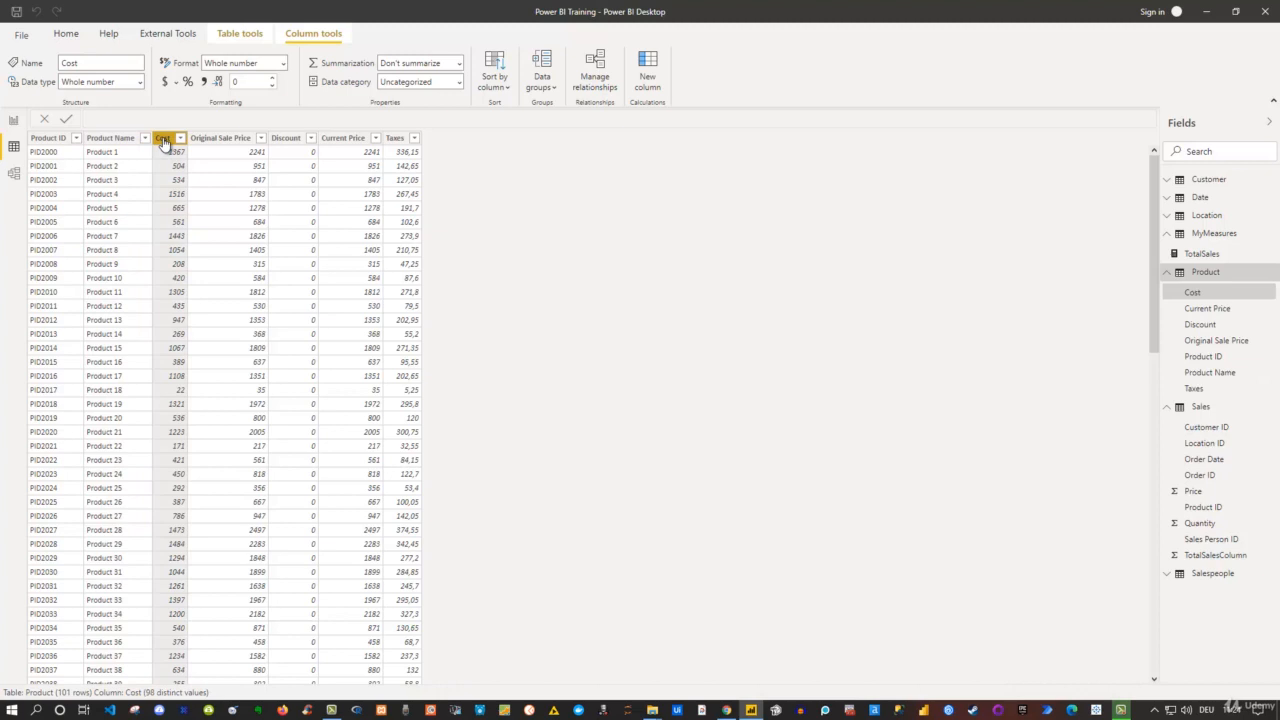
# Compare the Quantity and Product ID columns in Sales with the Product ID and Cost columns in Product
pyautogui.click(1212, 408)
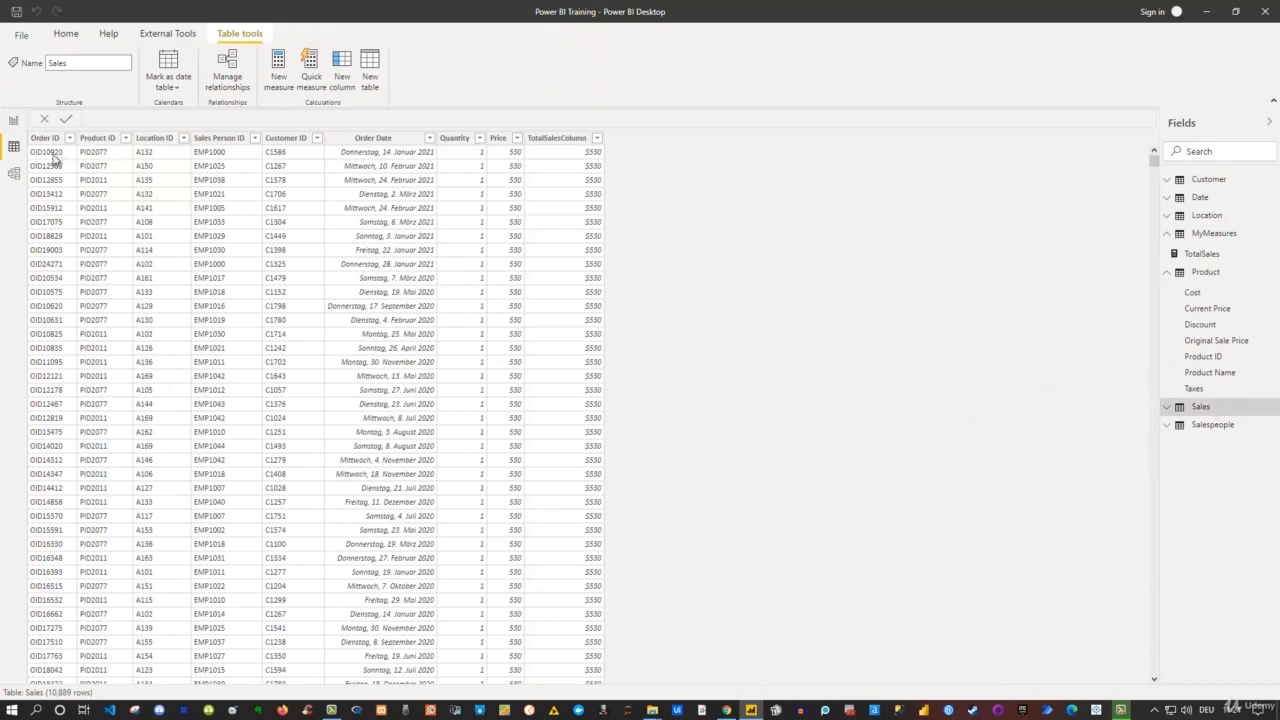
pyautogui.click(458, 140)
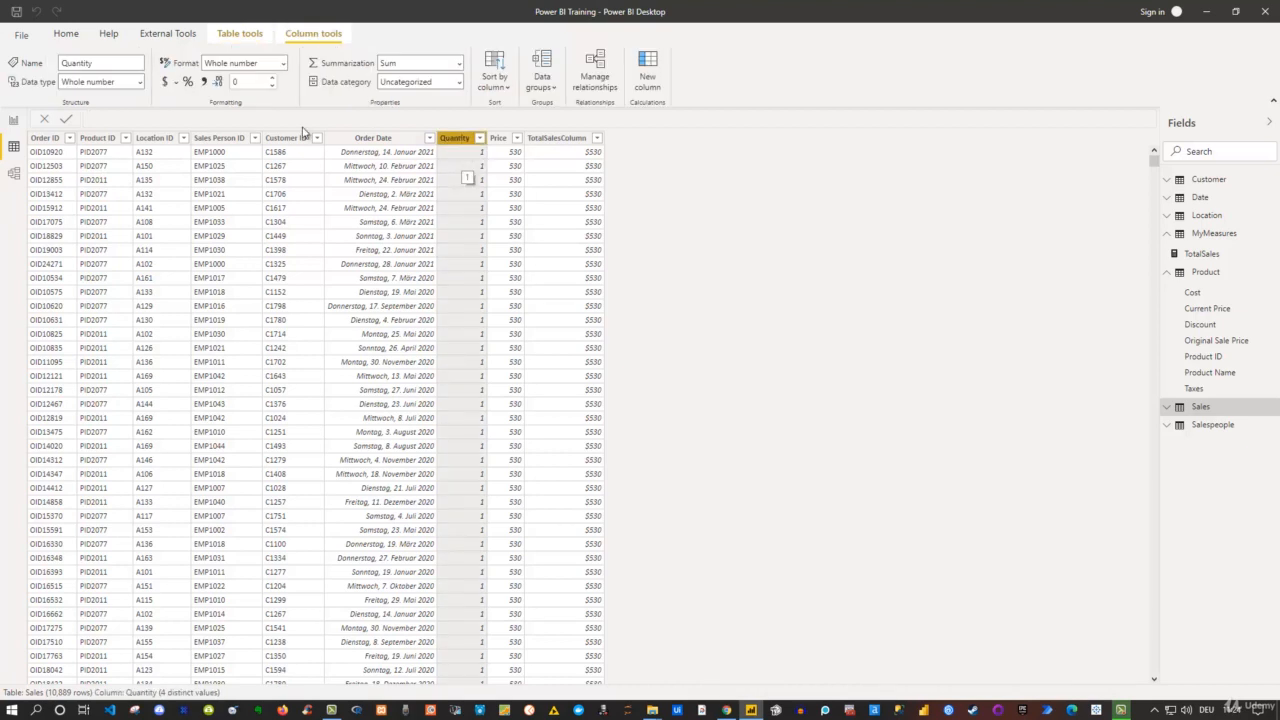
pyautogui.click(97, 140)
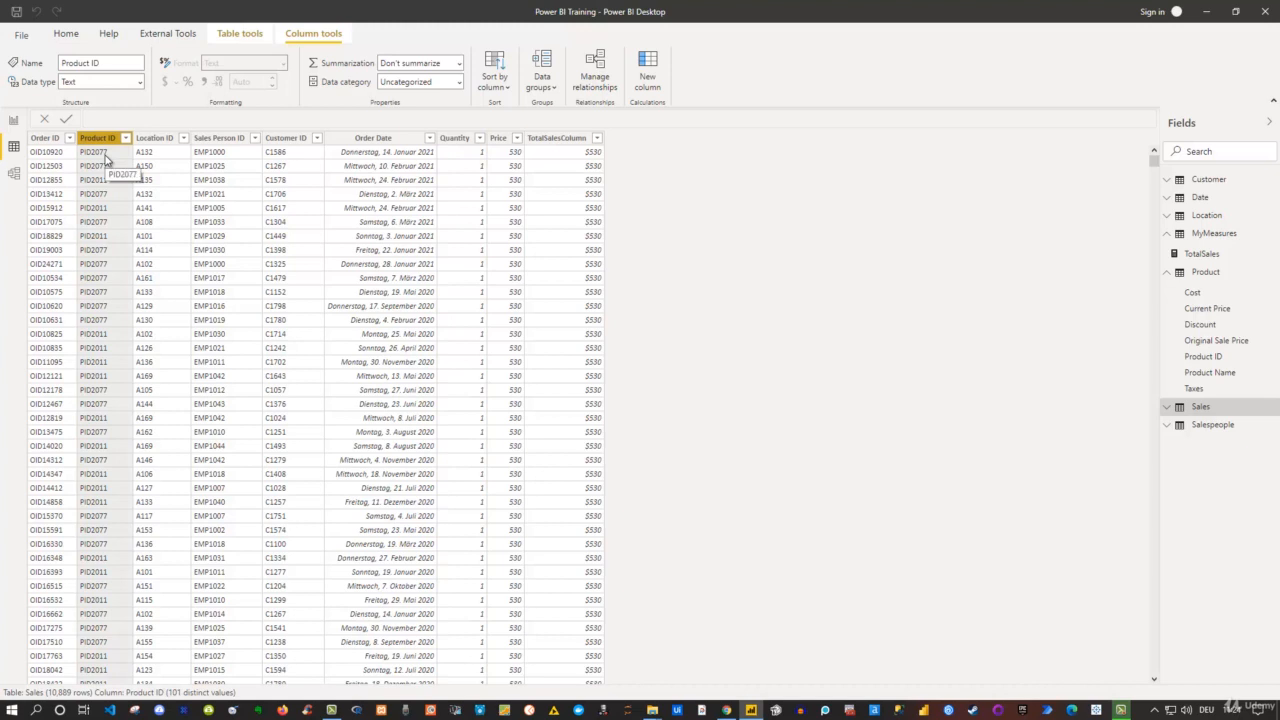
pyautogui.click(1217, 276)
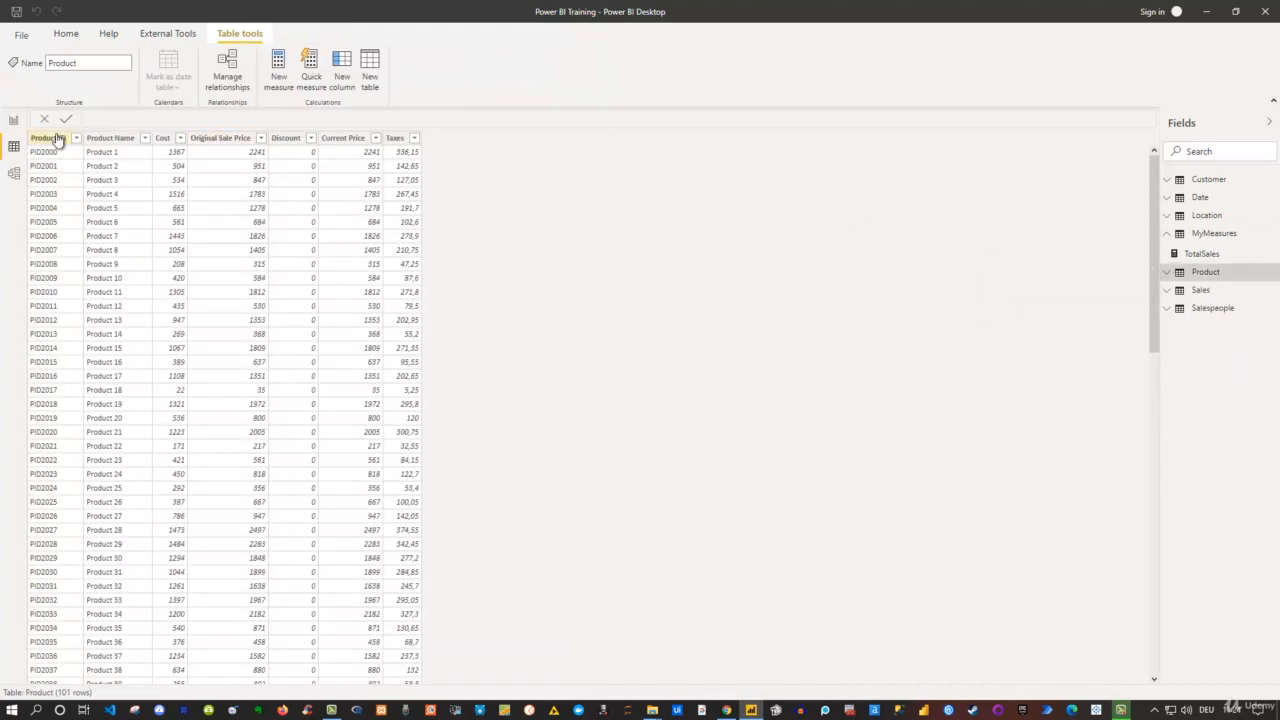
pyautogui.click(48, 138)
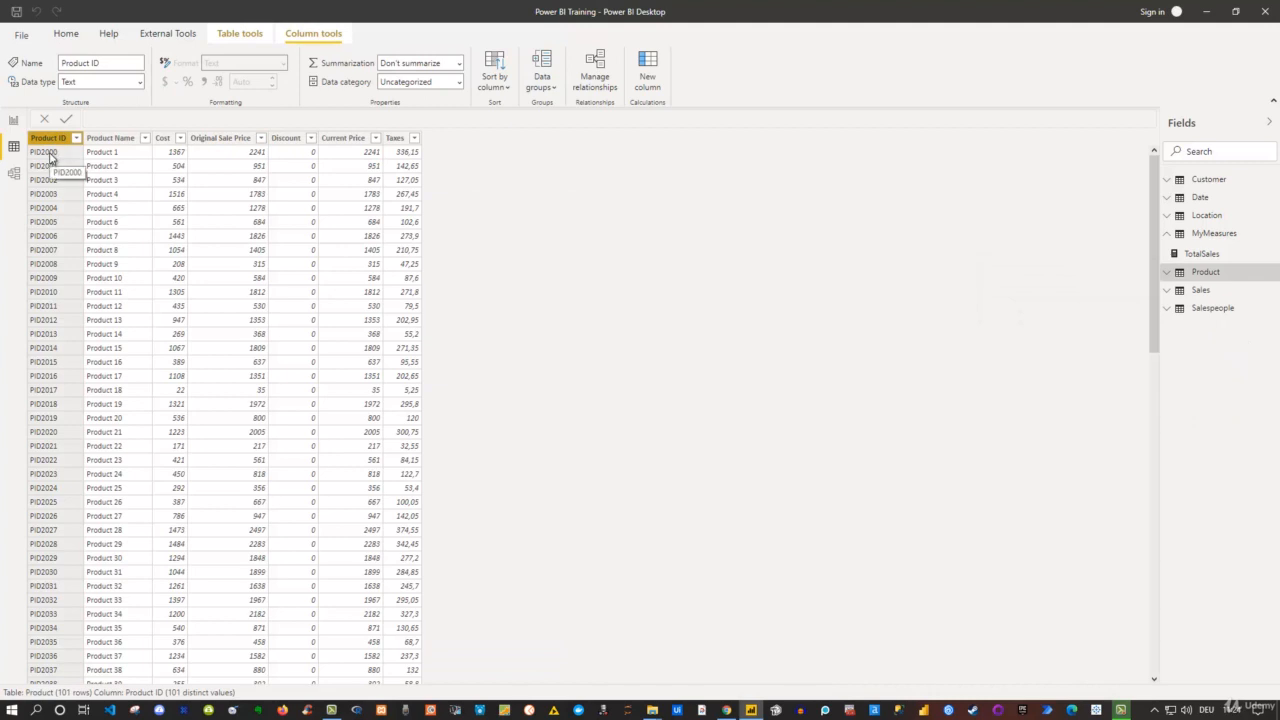
pyautogui.click(166, 139)
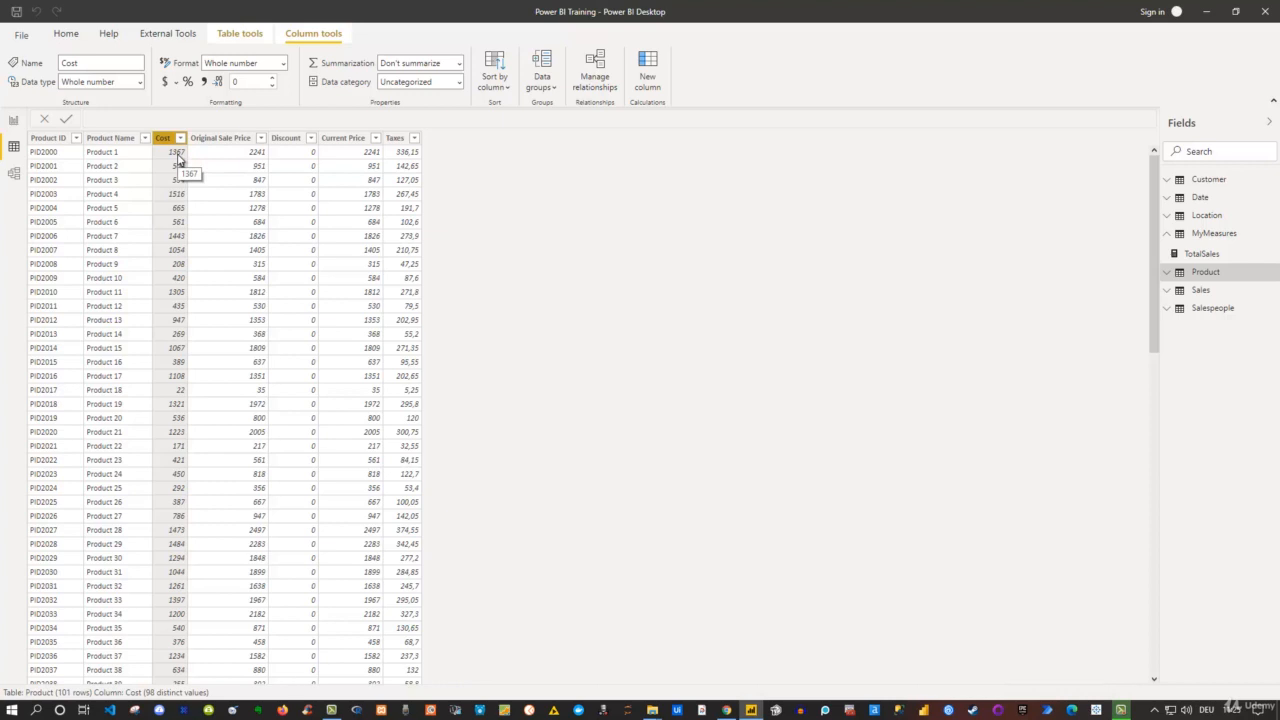
# Return to the report and create a measure named TotalCost in the MyMeasures table, starting its formula with SUMX
pyautogui.click(14, 121)
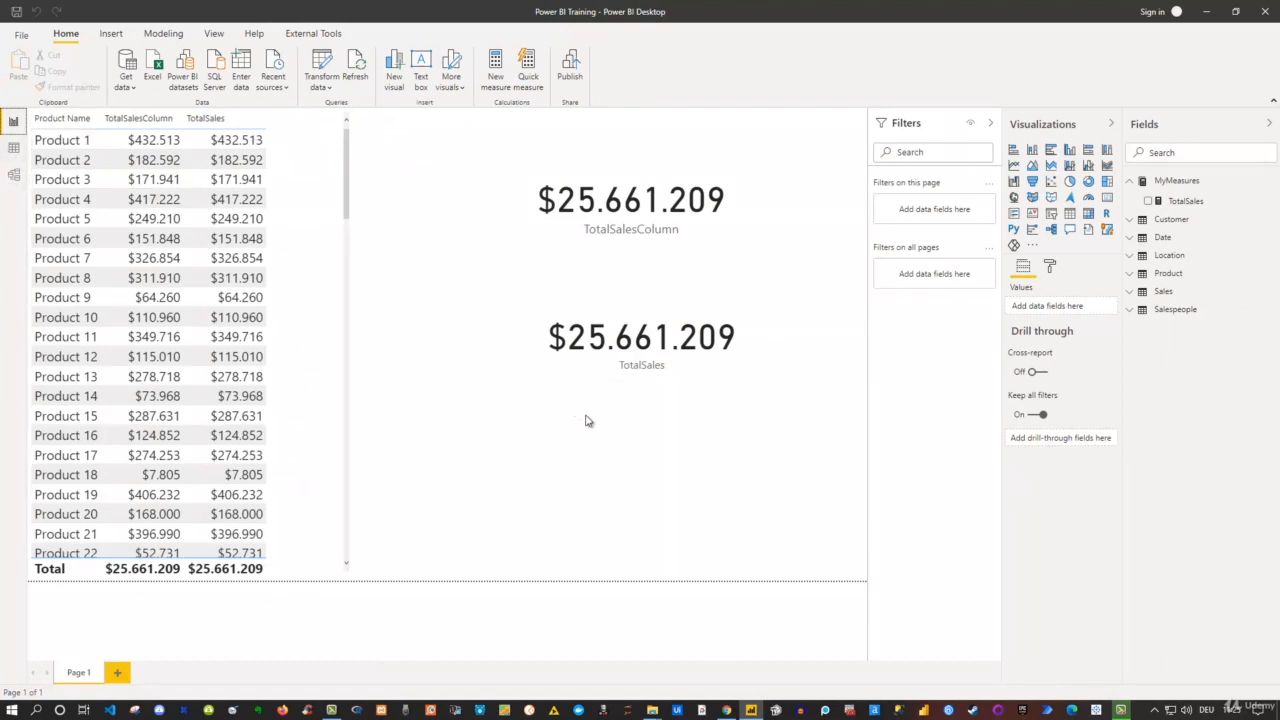
pyautogui.click(620, 314)
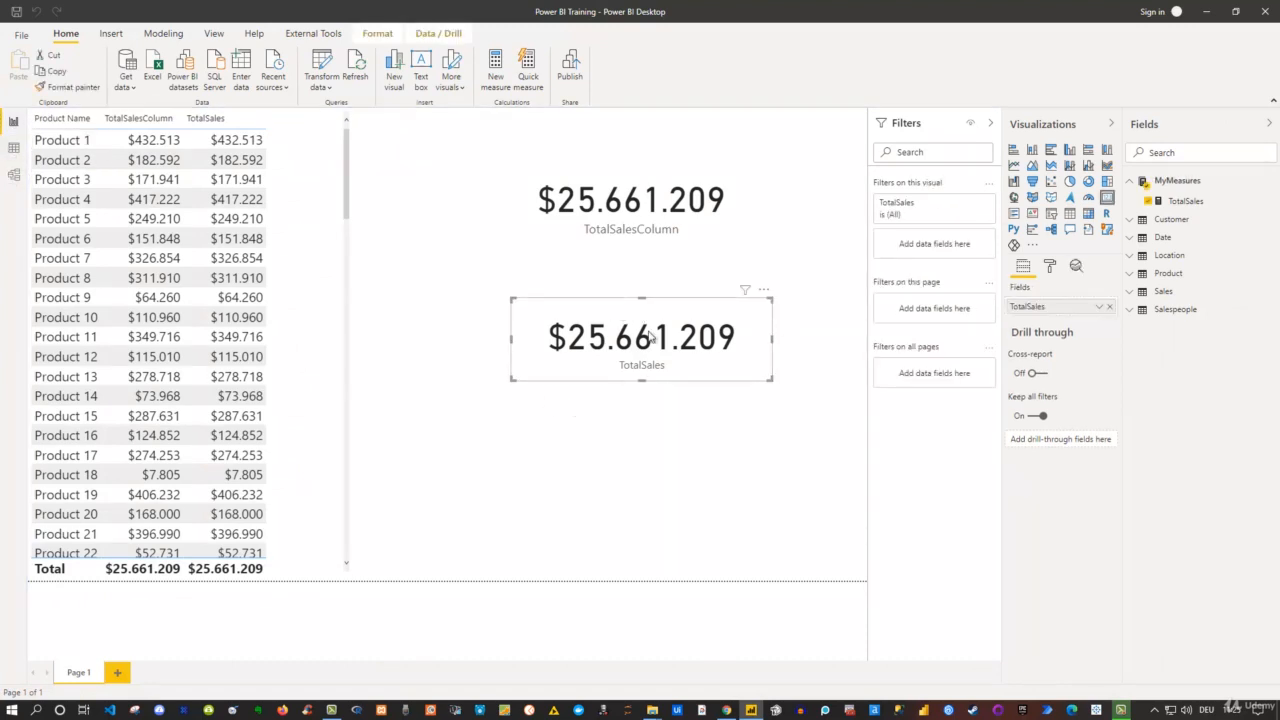
pyautogui.rightClick(1180, 184)
pyautogui.press('Escape')
pyautogui.click(1182, 201)
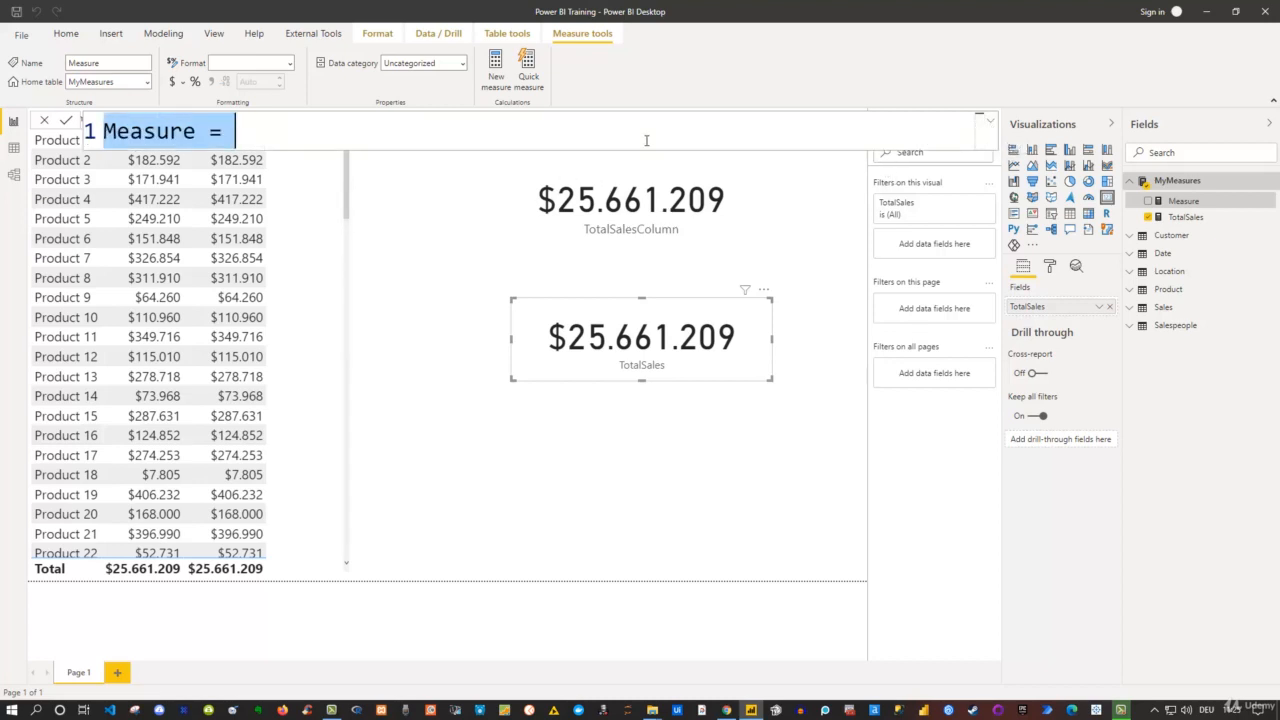
pyautogui.write('Total')
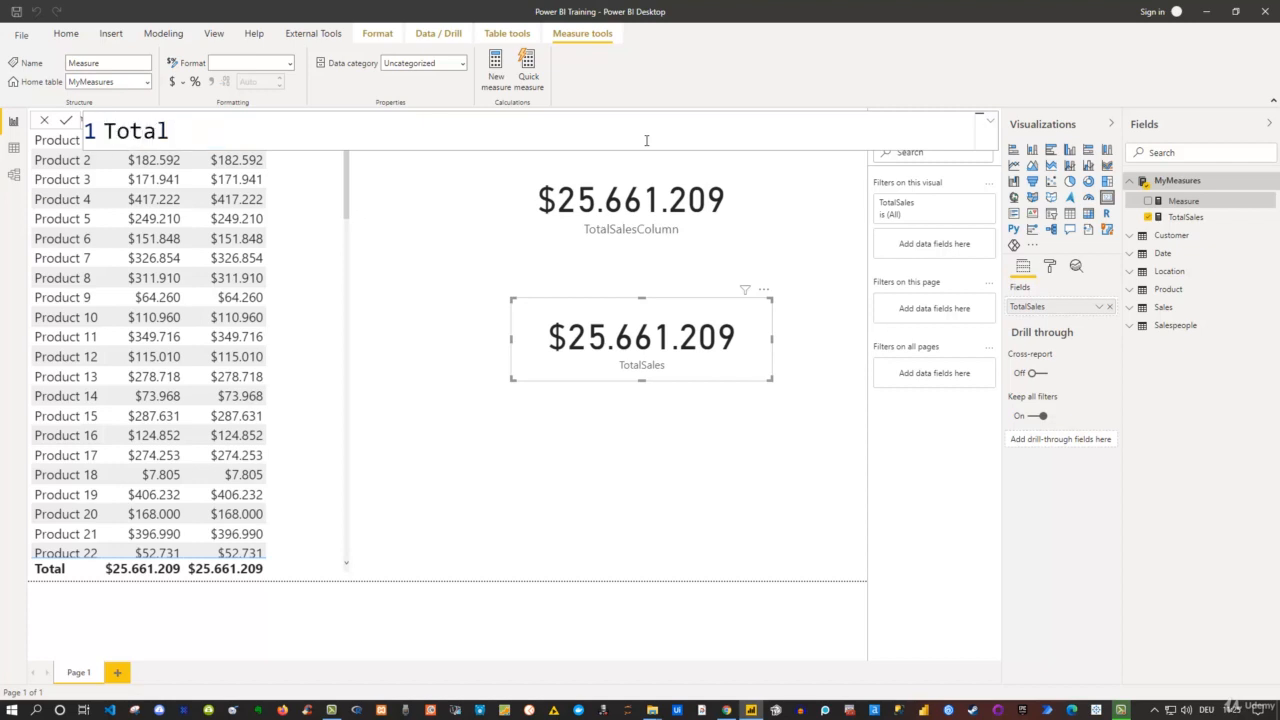
pyautogui.write('Cost = Sum')
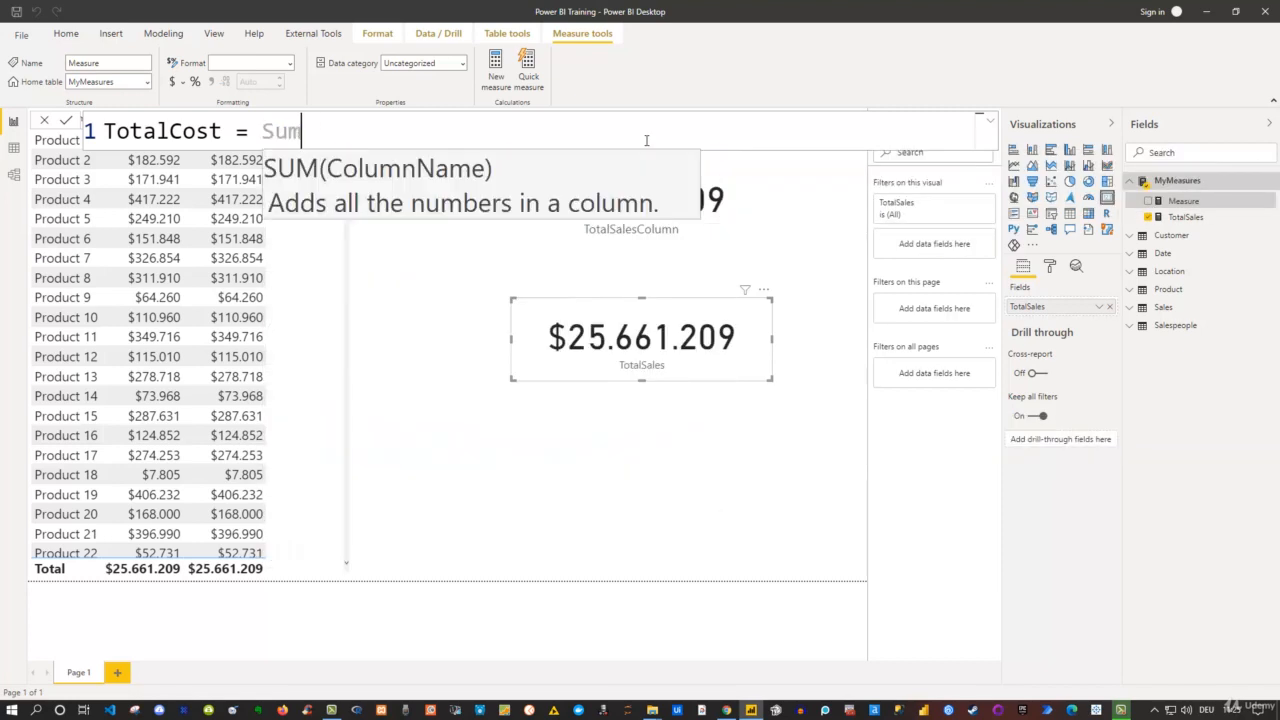
pyautogui.write('x')
pyautogui.press('Tab')
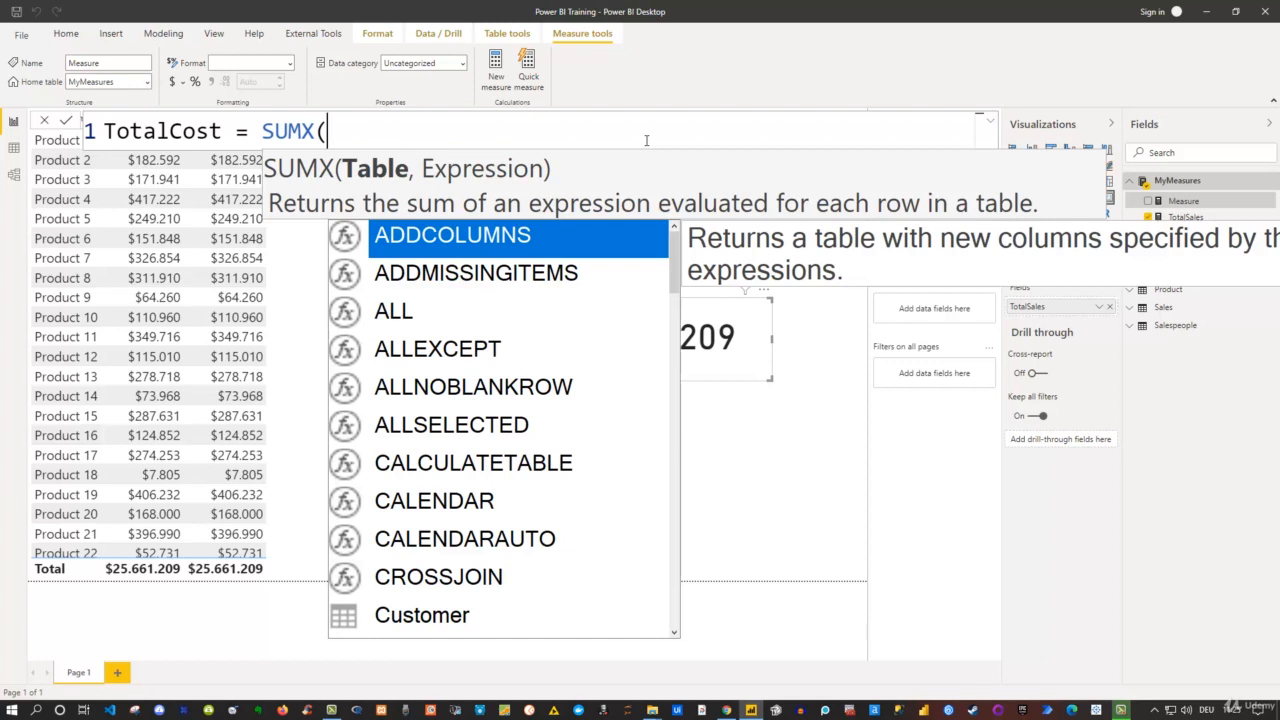
# Set Sales as the SUMX table and begin the expression with Sales[Quantity] followed by a multiplication sign
pyautogui.write('Sales')
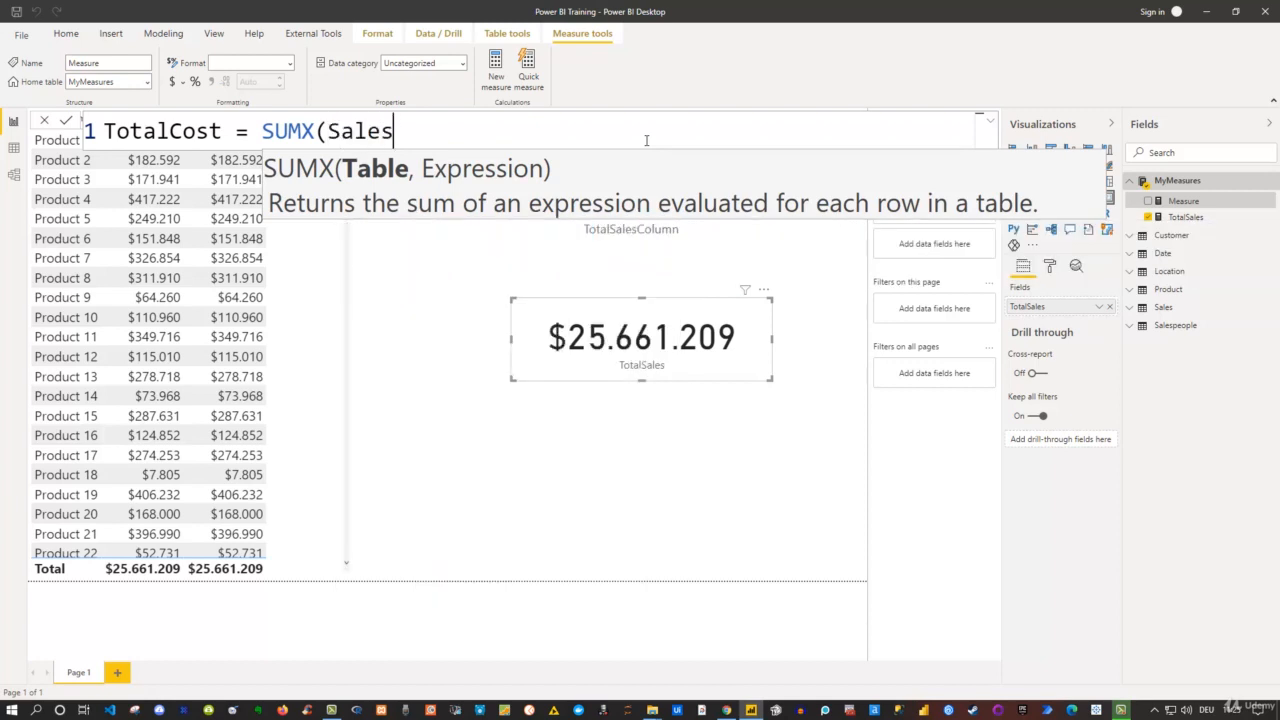
pyautogui.write(',')
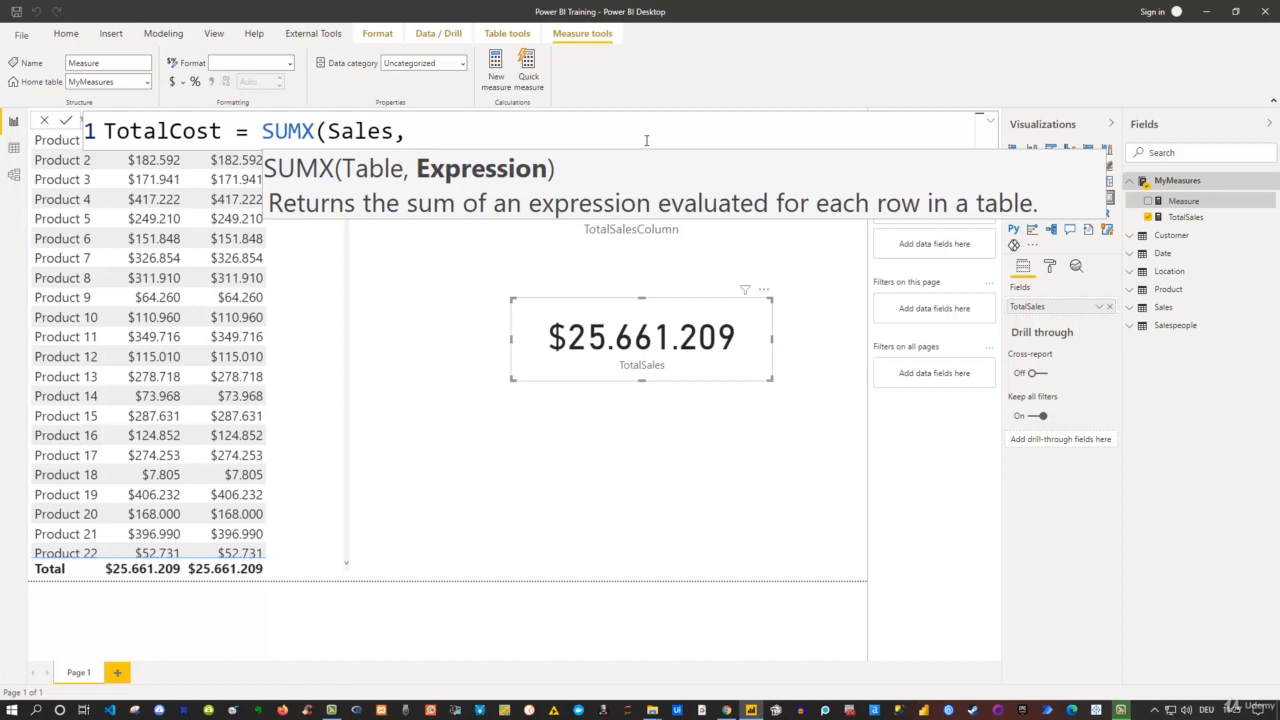
pyautogui.write('qua')
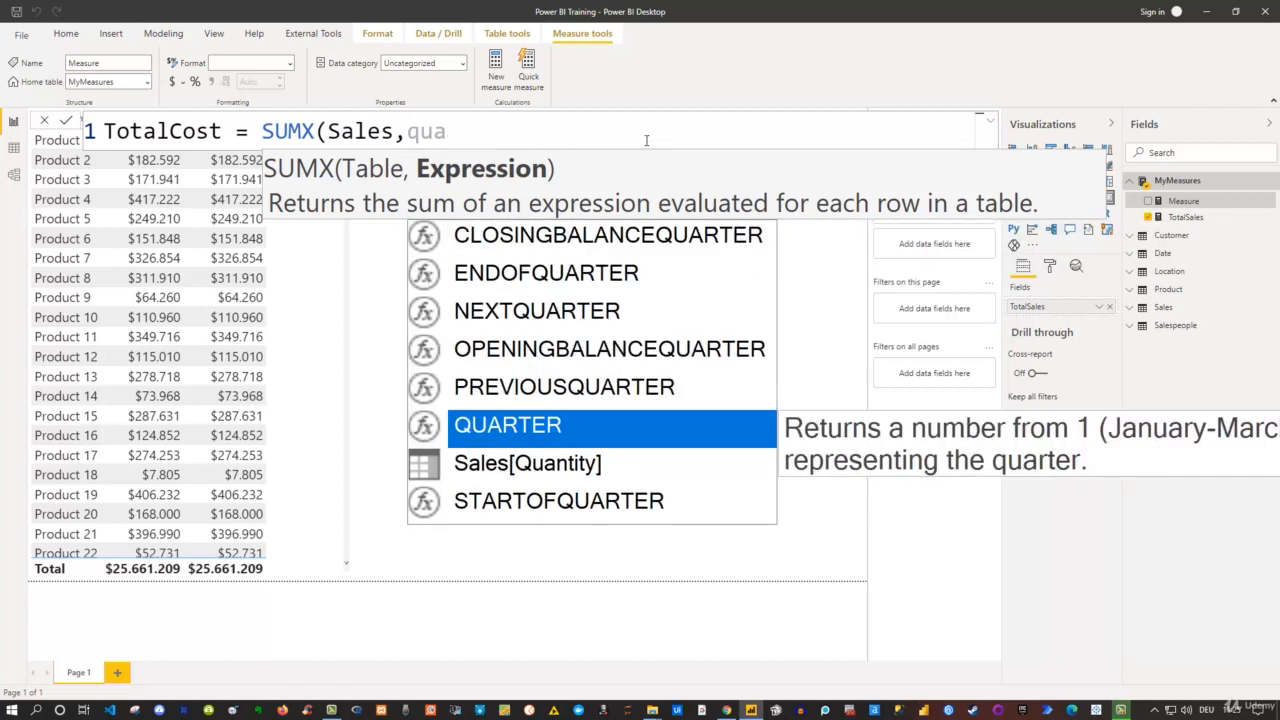
pyautogui.press('Down')
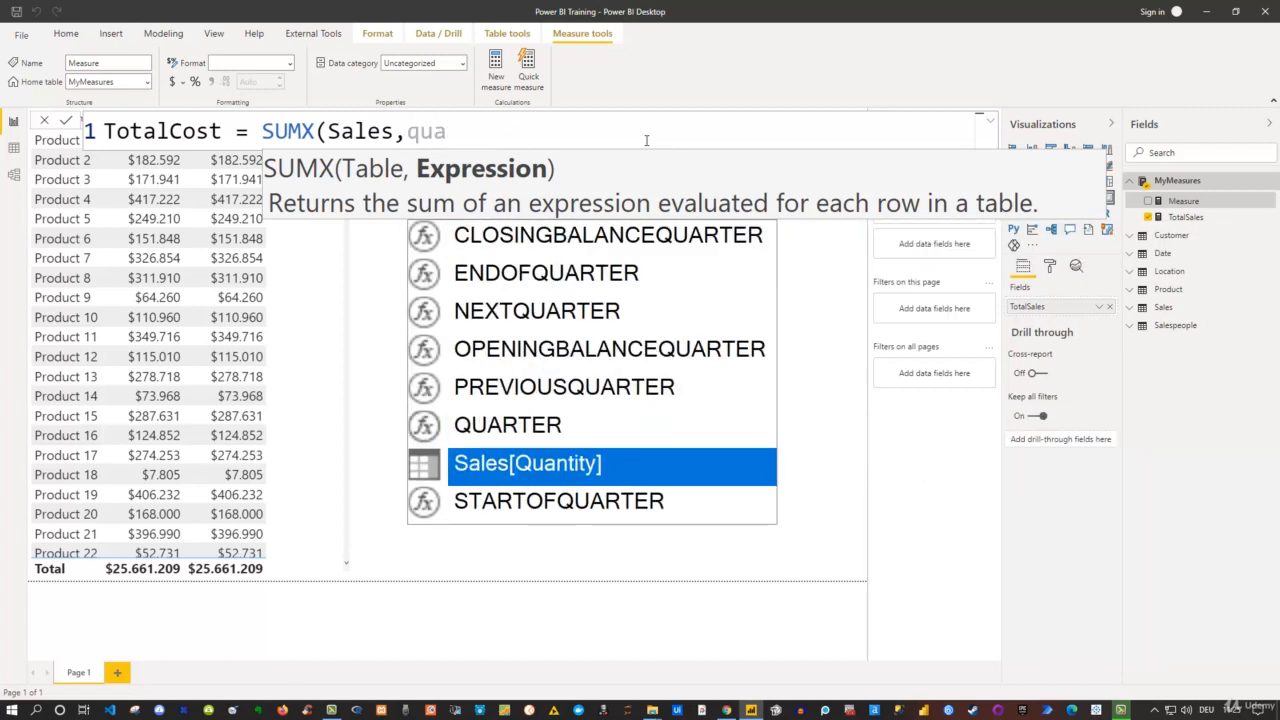
pyautogui.press('Tab')
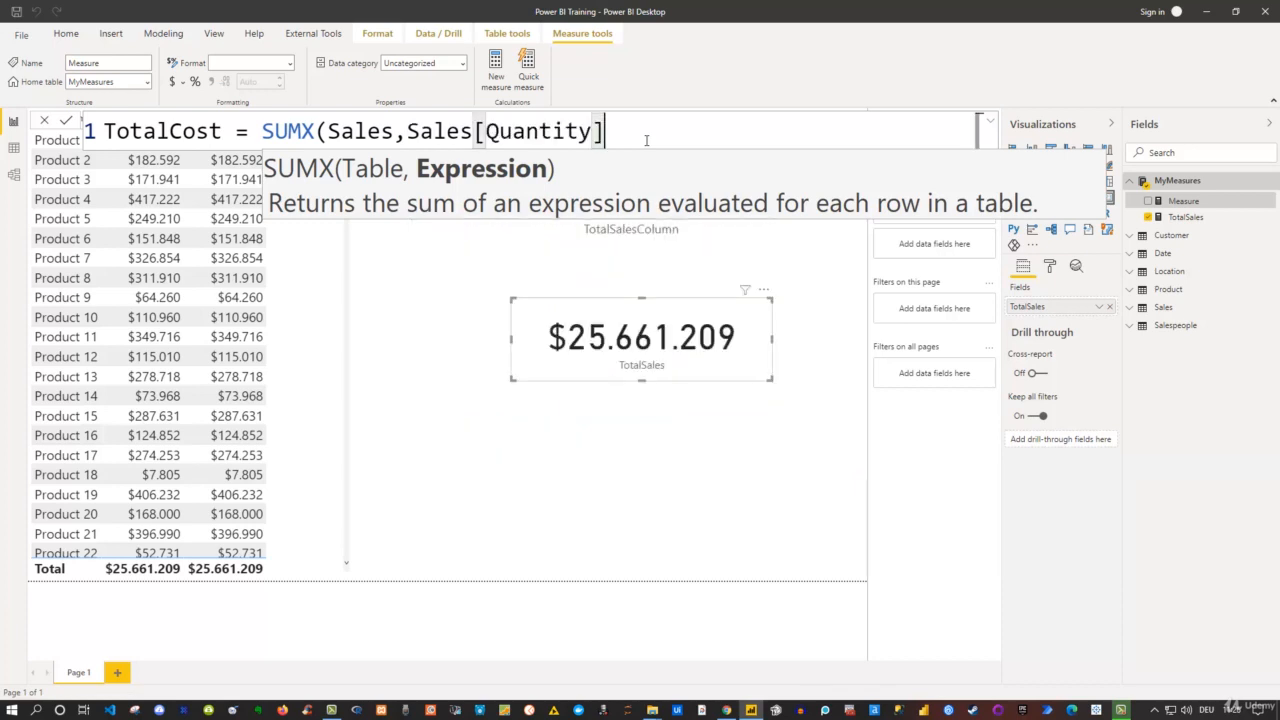
pyautogui.write('*')
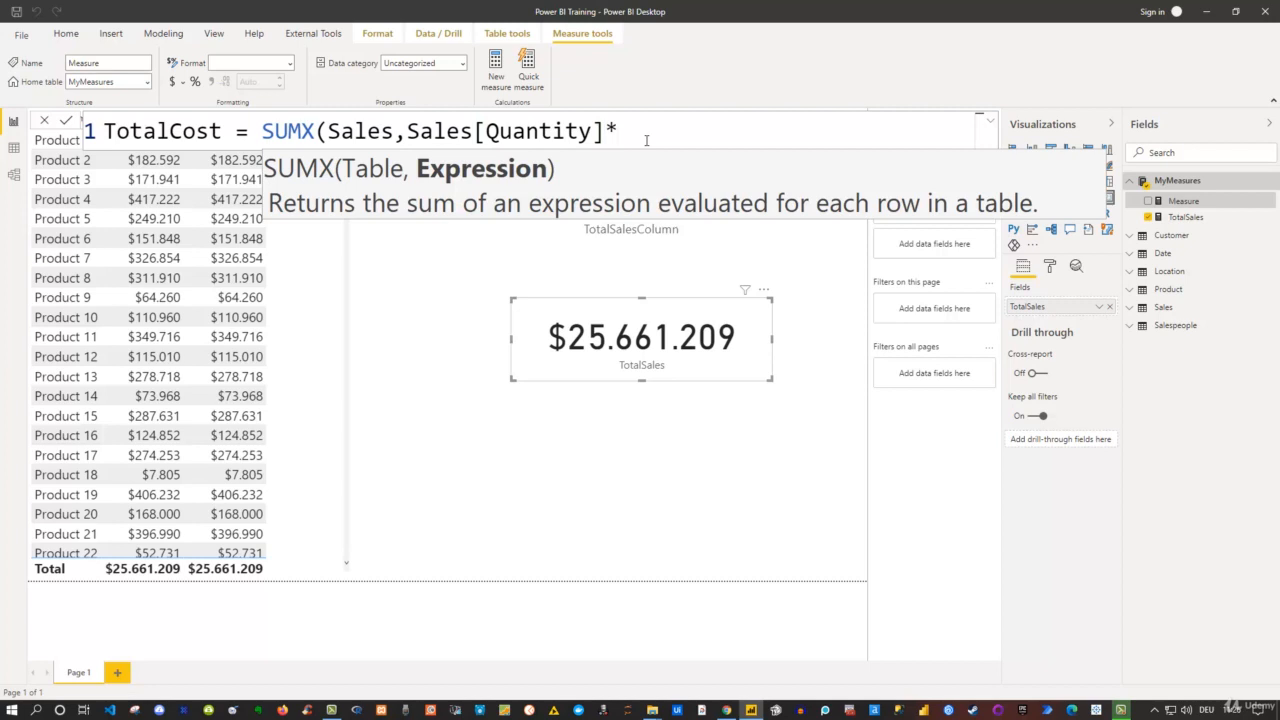
pyautogui.write('c')
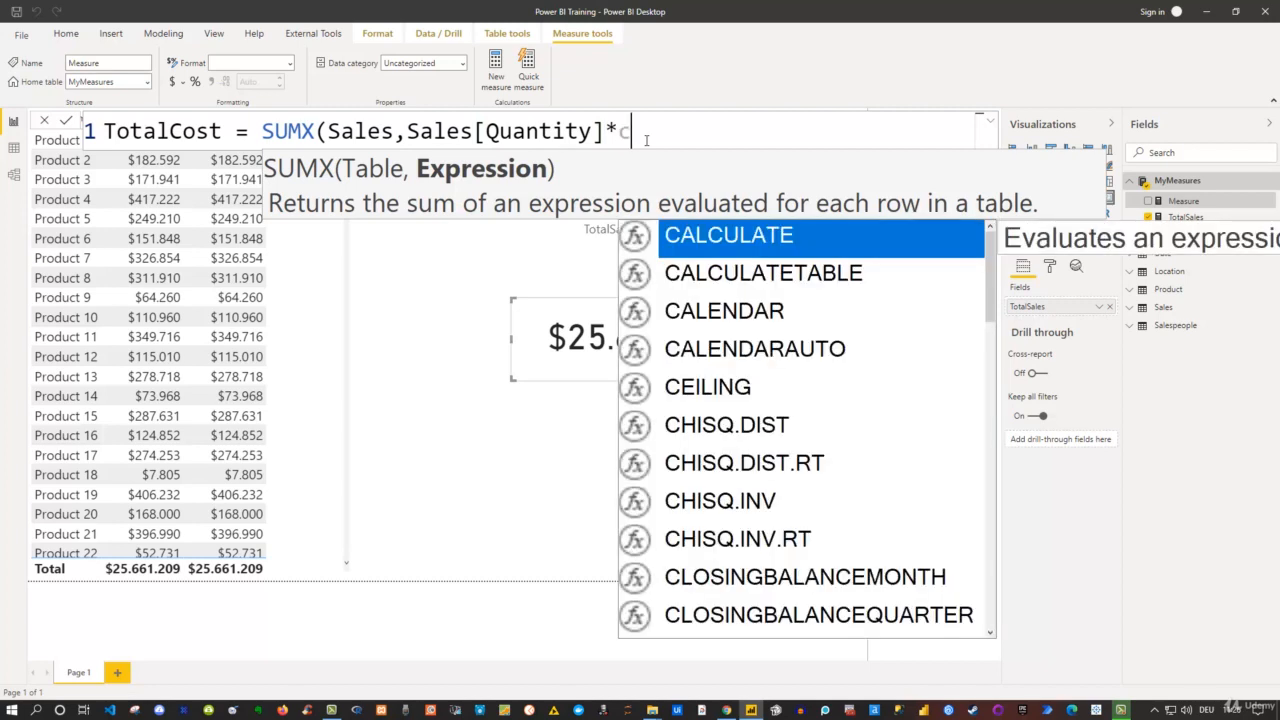
pyautogui.write('ost')
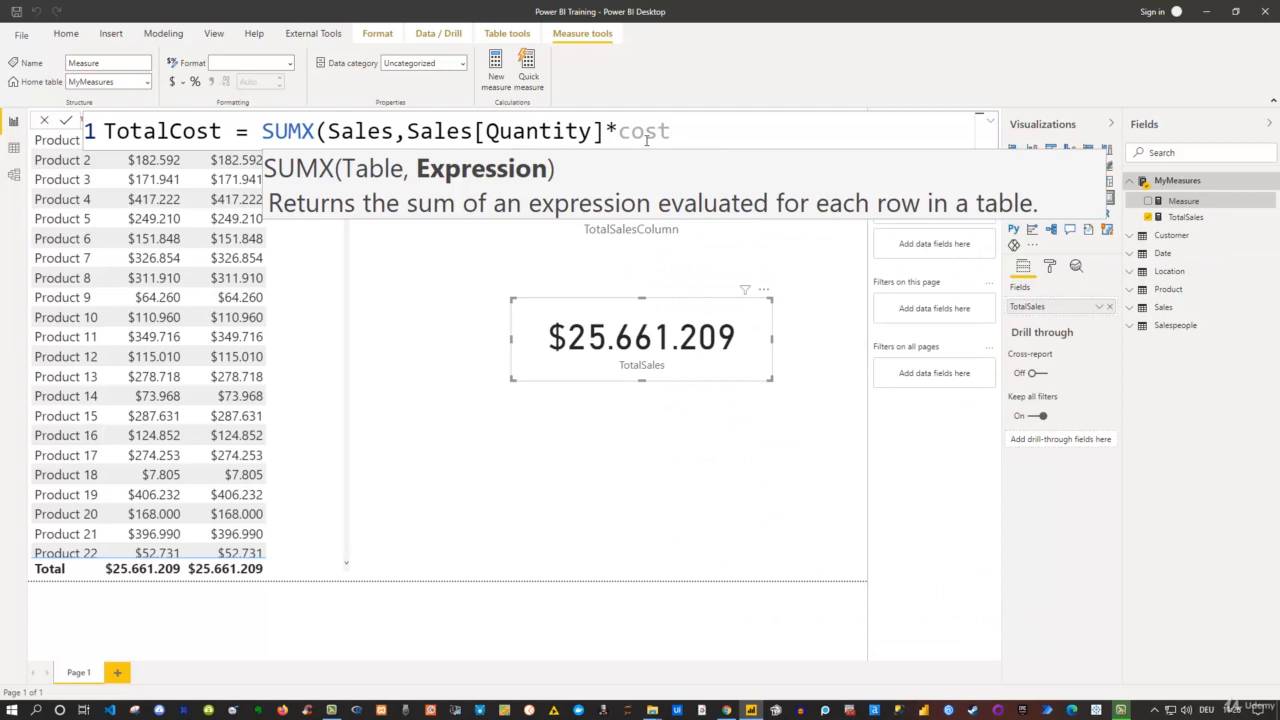
pyautogui.press('BackSpace')
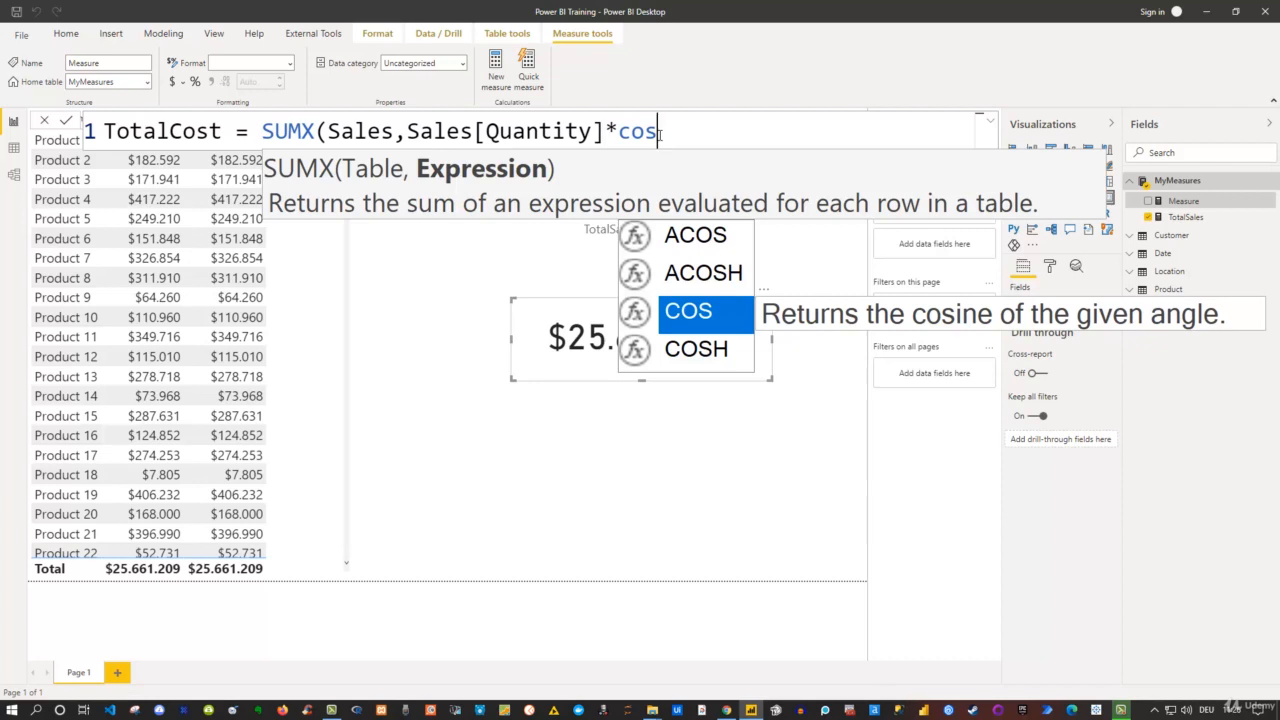
pyautogui.press('BackSpace')
pyautogui.press('BackSpace')
pyautogui.press('BackSpace')
# Insert the RELATED function after the multiplication sign in the TotalCost formula
pyautogui.write('real')
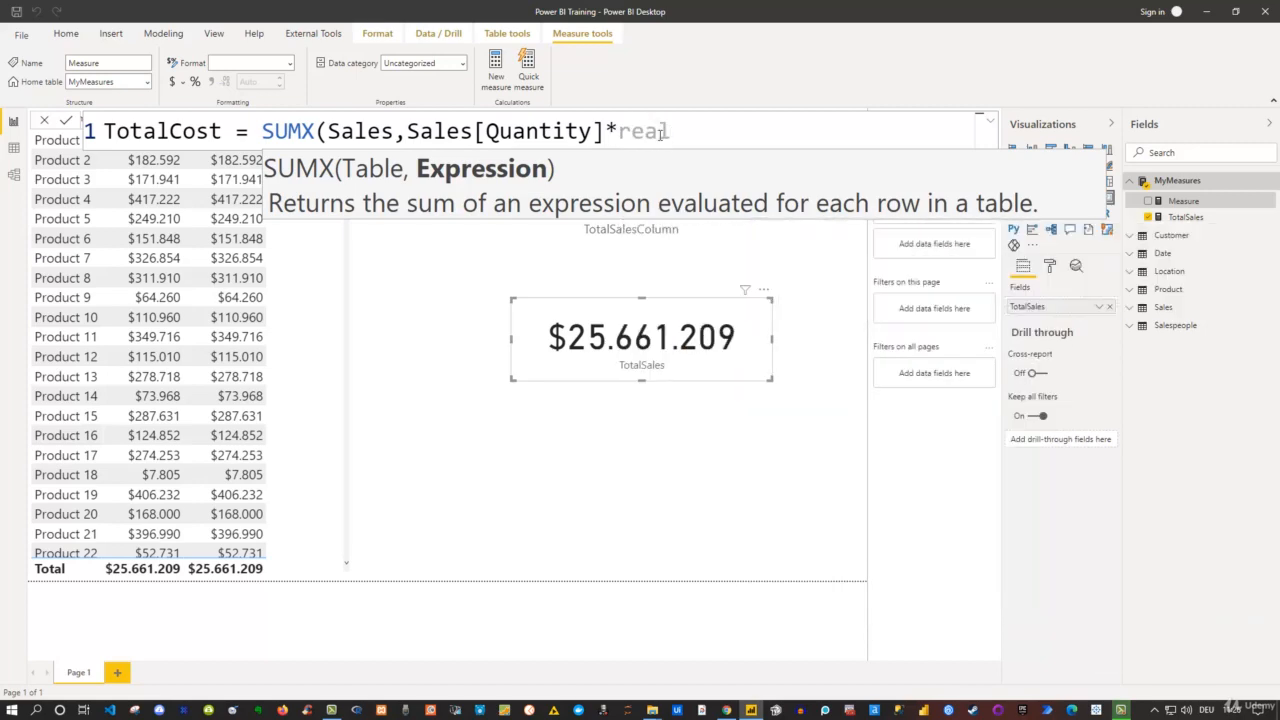
pyautogui.press('BackSpace')
pyautogui.write('l')
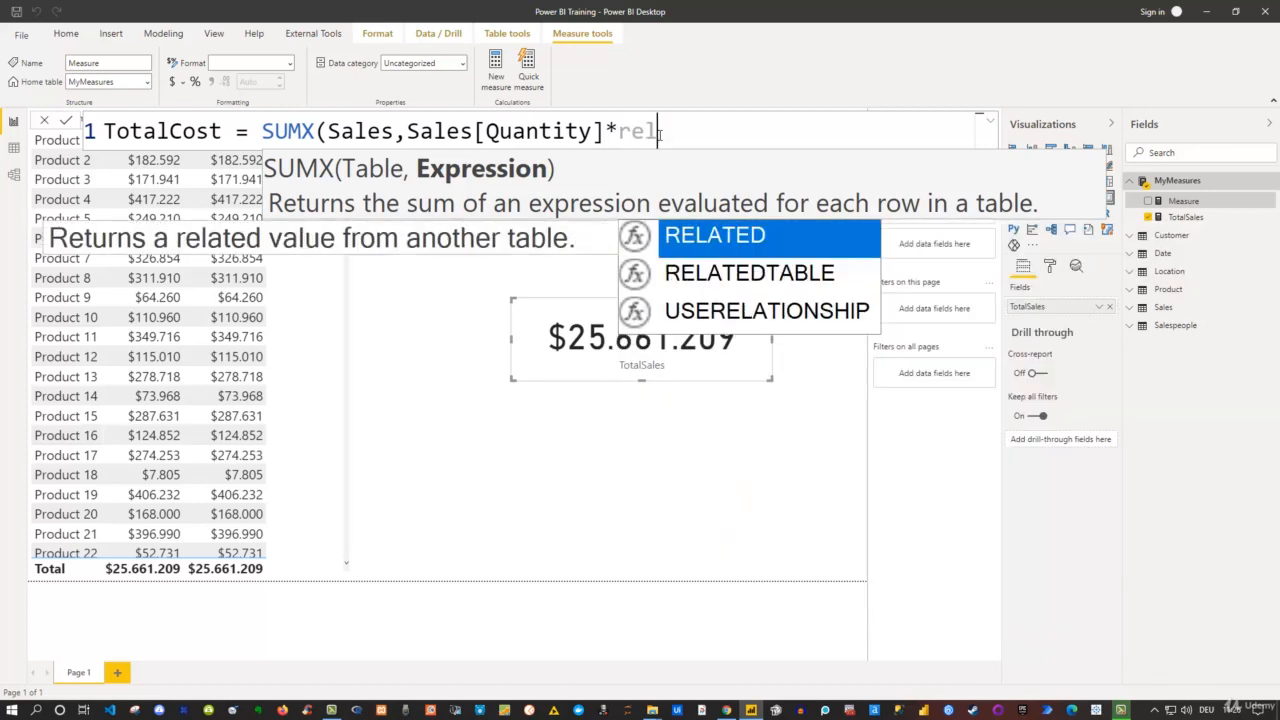
pyautogui.press('Tab')
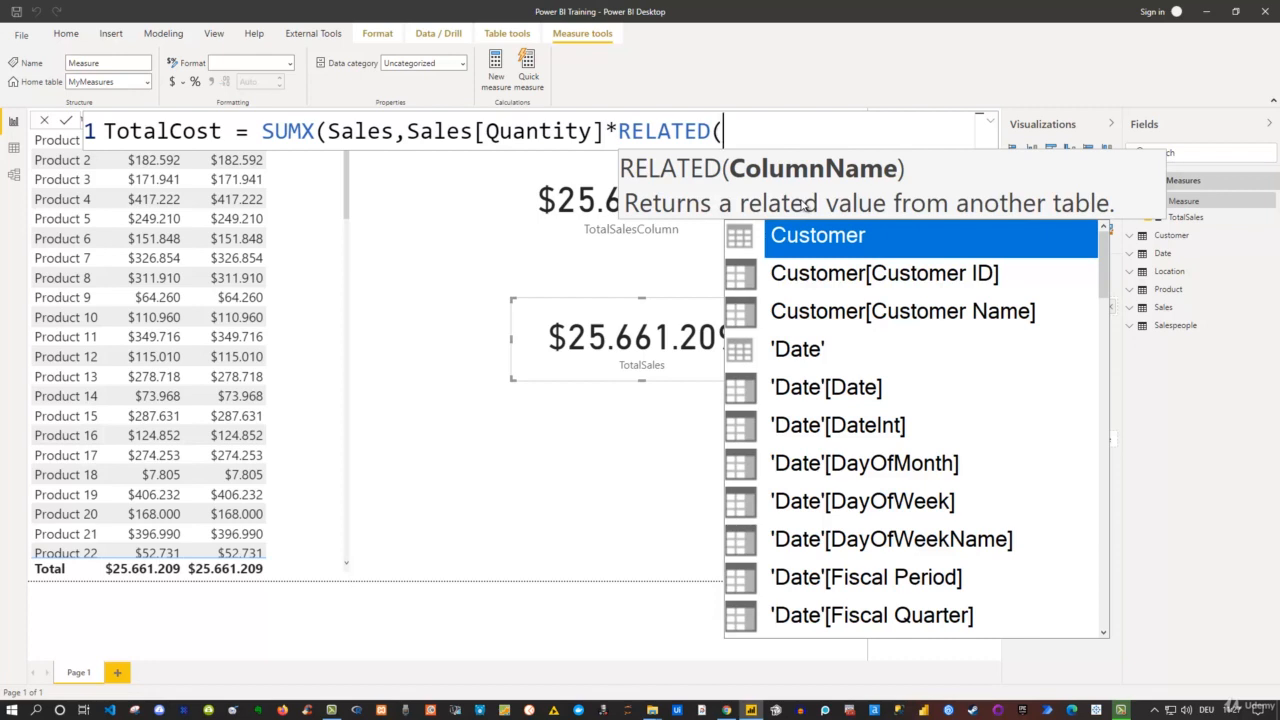
# Use 'Product'[Cost] as the RELATED column, close both functions and commit the TotalCost measure
pyautogui.press('Down')
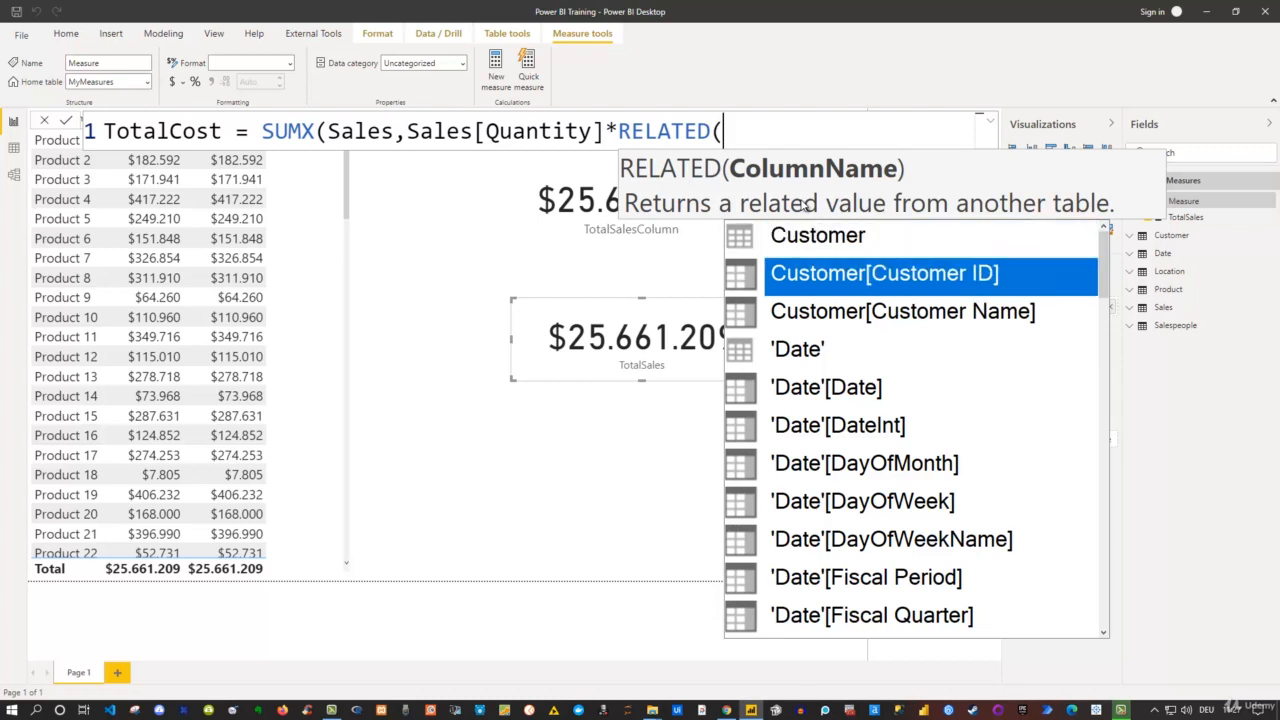
pyautogui.press('Down')
pyautogui.press('Down')
pyautogui.press('Down')
pyautogui.press('Down')
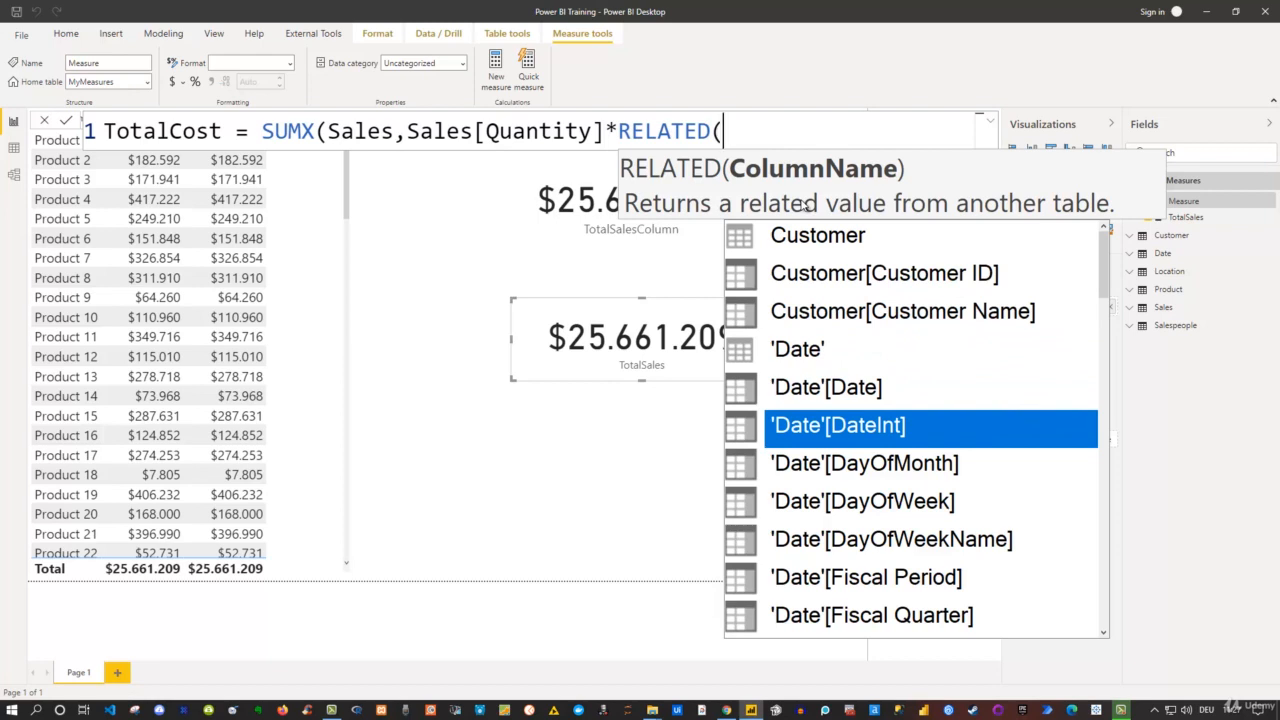
pyautogui.write('cos')
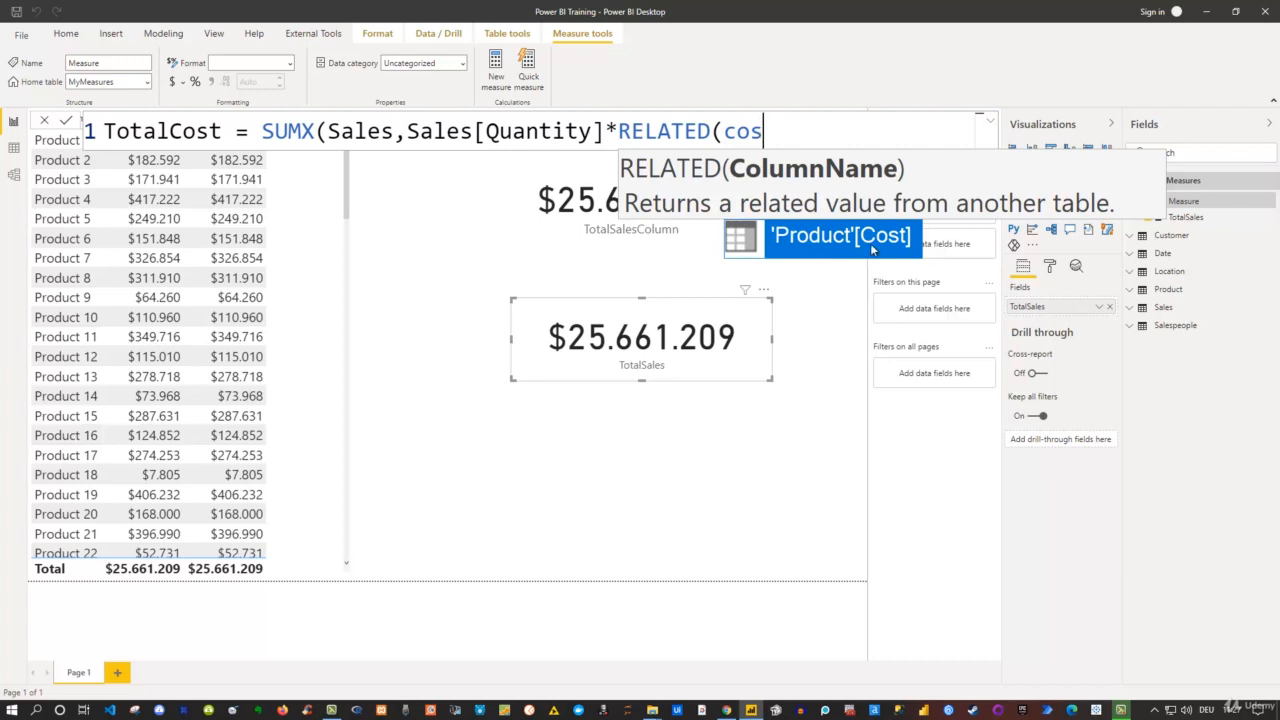
pyautogui.click(871, 249)
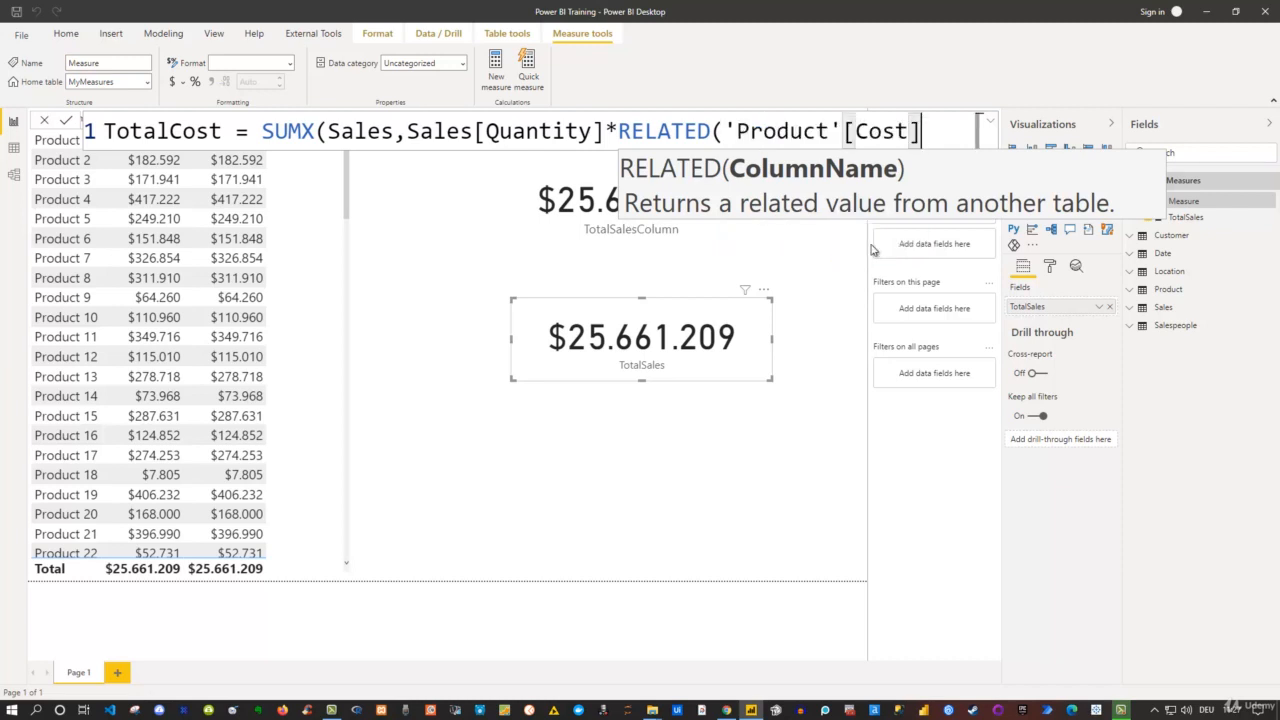
pyautogui.write(')')
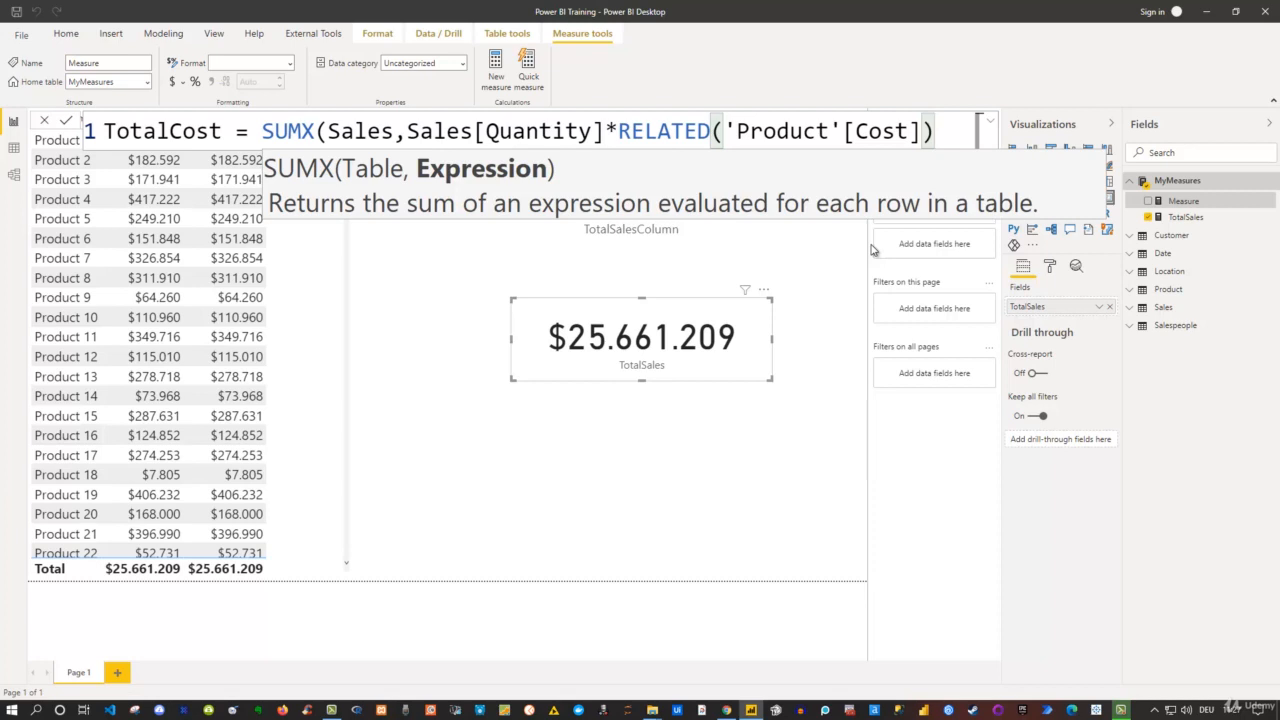
pyautogui.write(')')
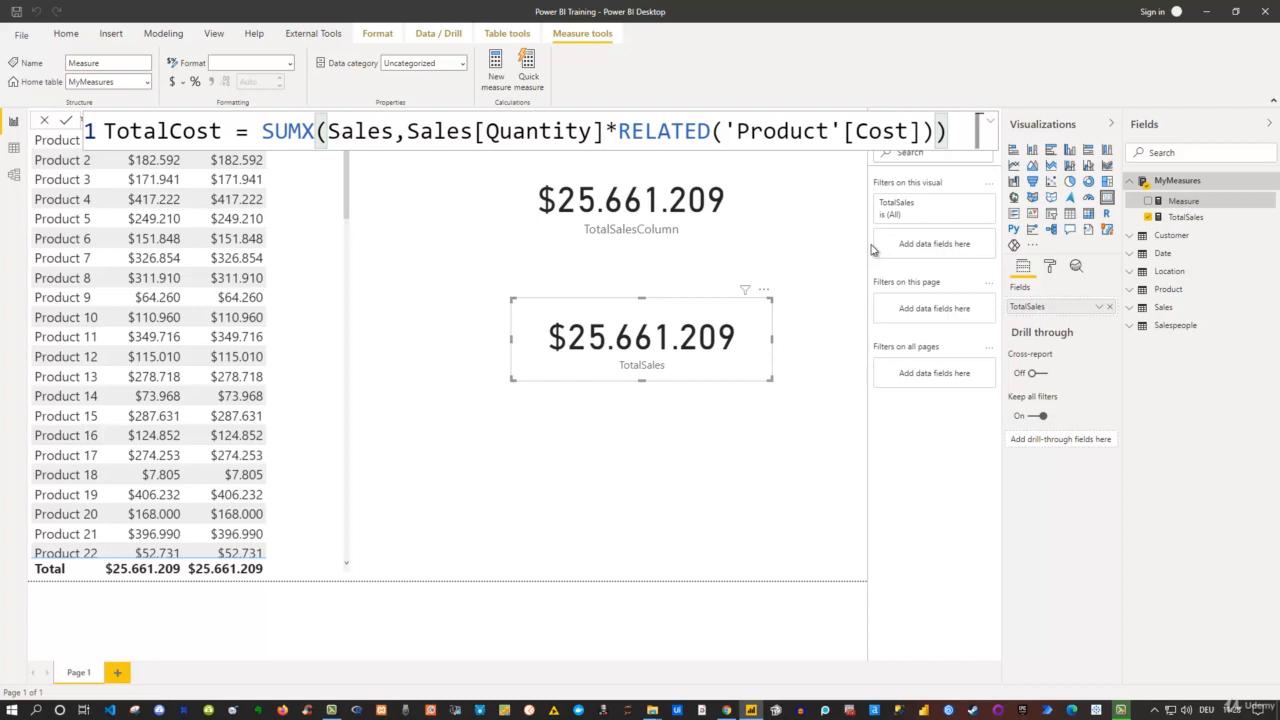
pyautogui.press('Return')
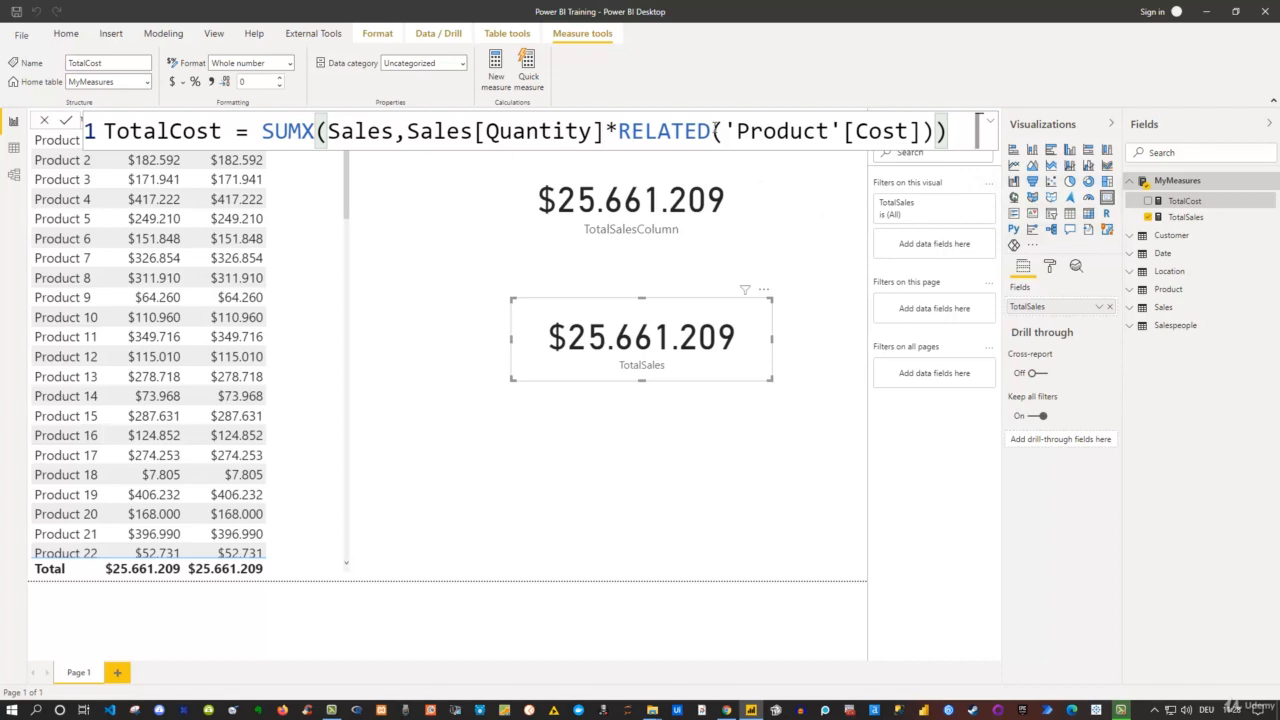
# Examine in the data model how Cost in the Product table relates to Quantity in the Sales table
pyautogui.click(14, 175)
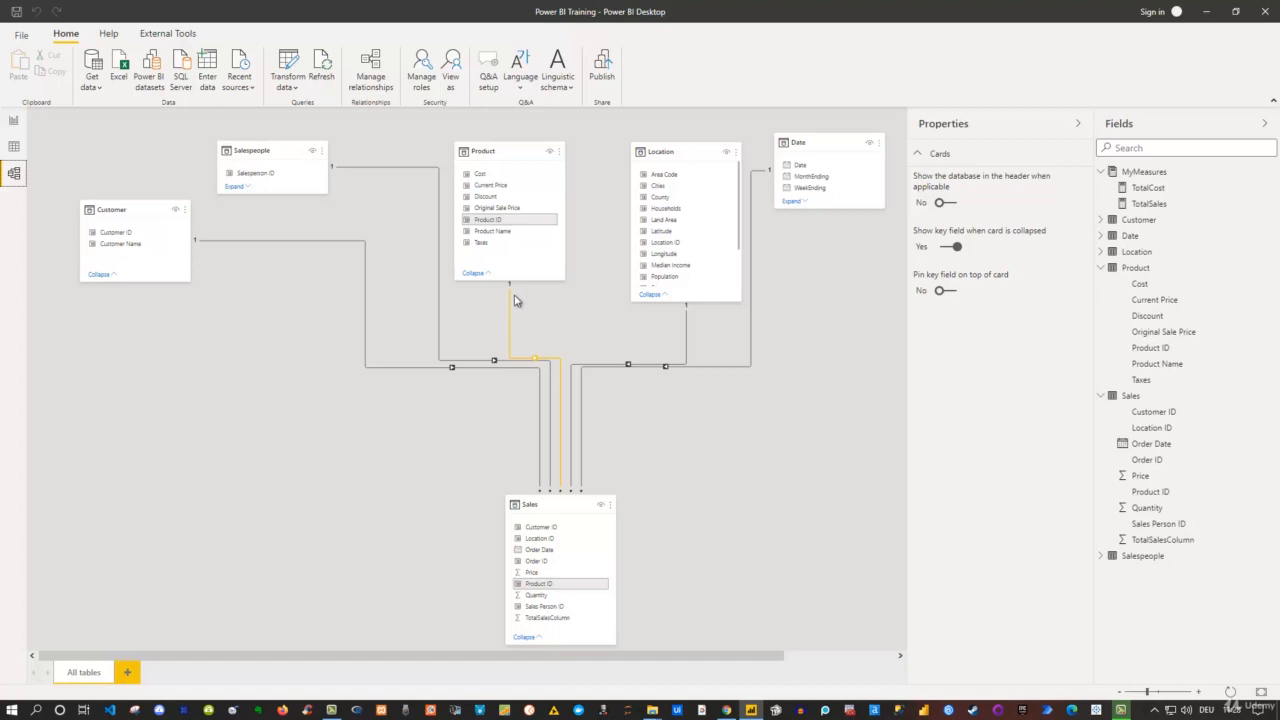
pyautogui.click(481, 175)
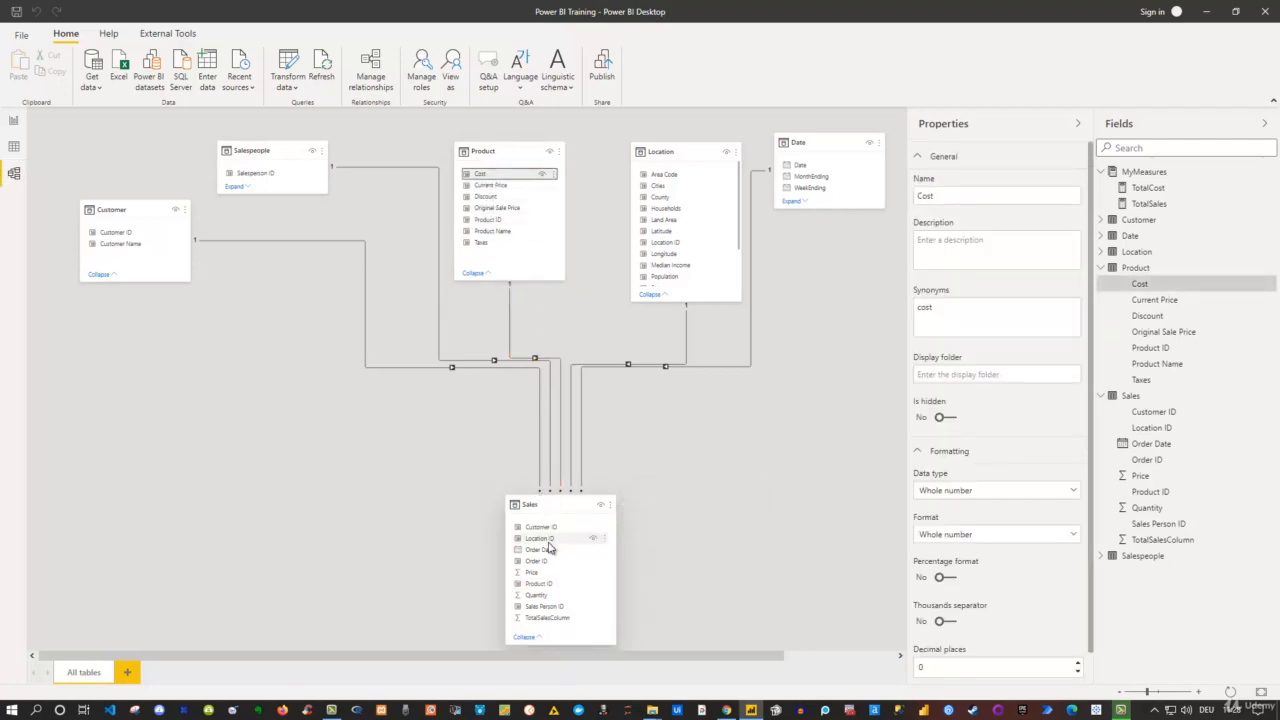
pyautogui.click(543, 595)
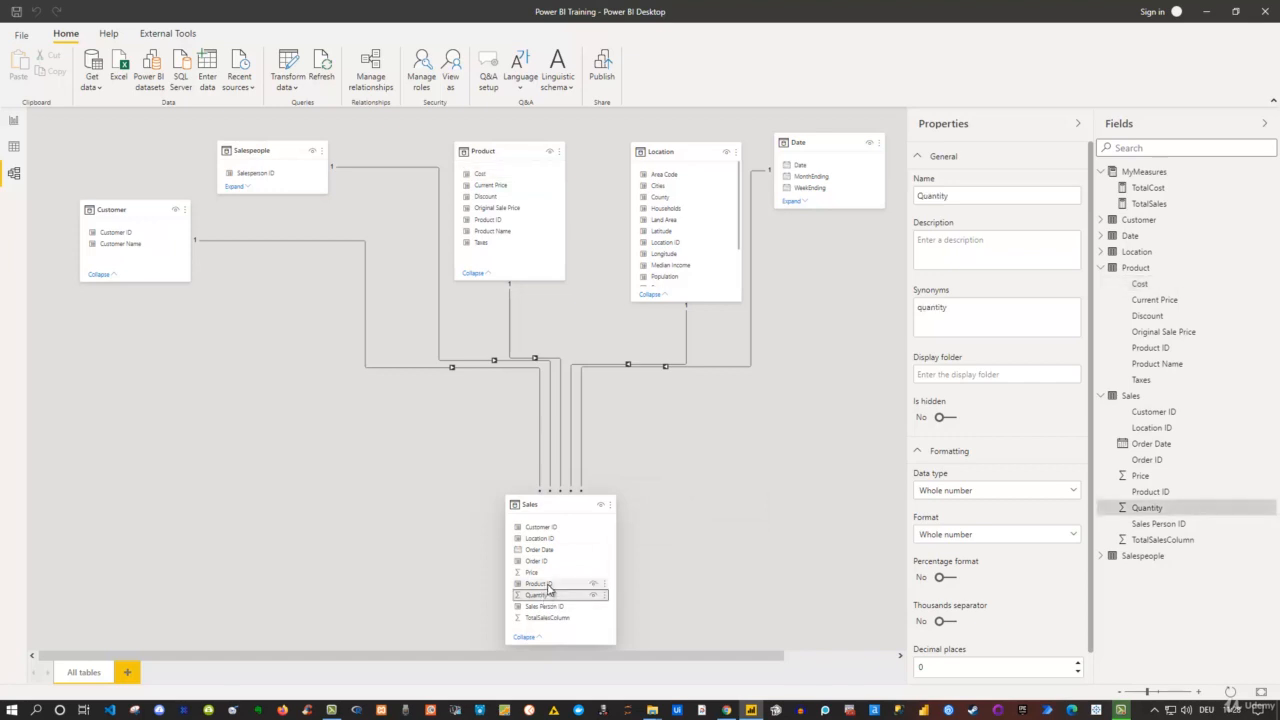
# Return to the report, format the TotalCost measure as dollar currency and add it to the product table visual
pyautogui.click(13, 122)
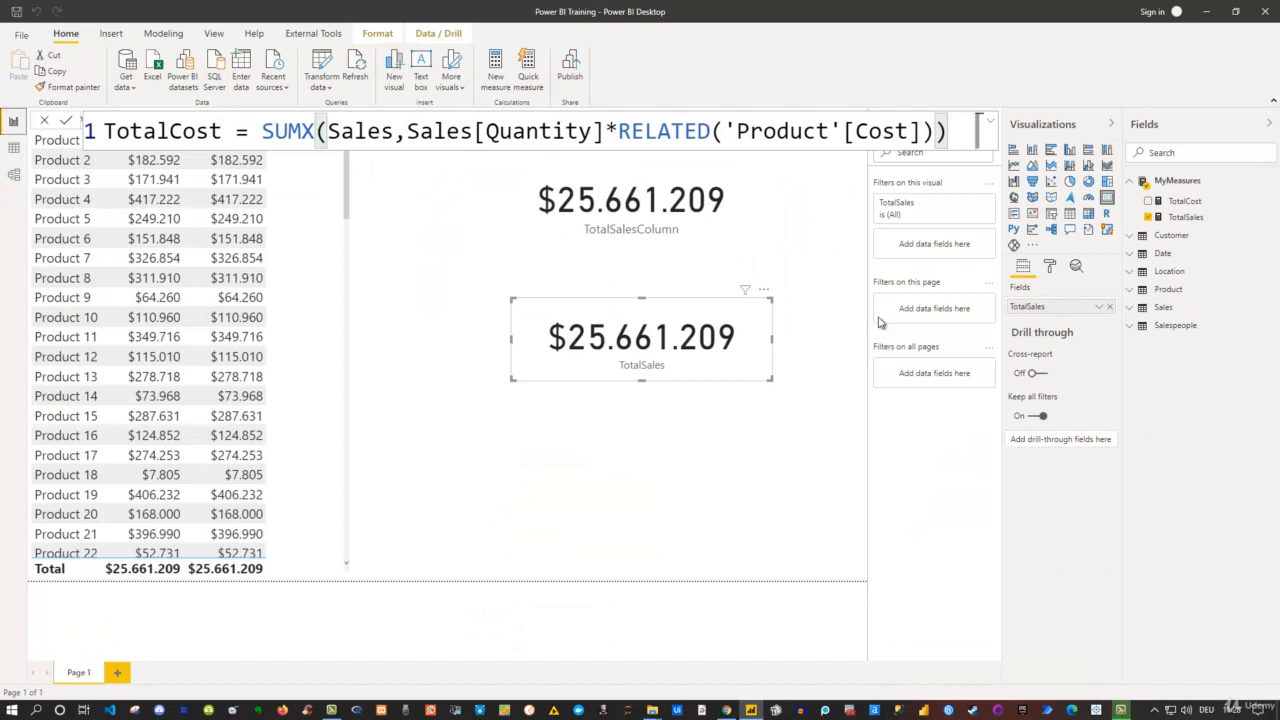
pyautogui.click(1191, 203)
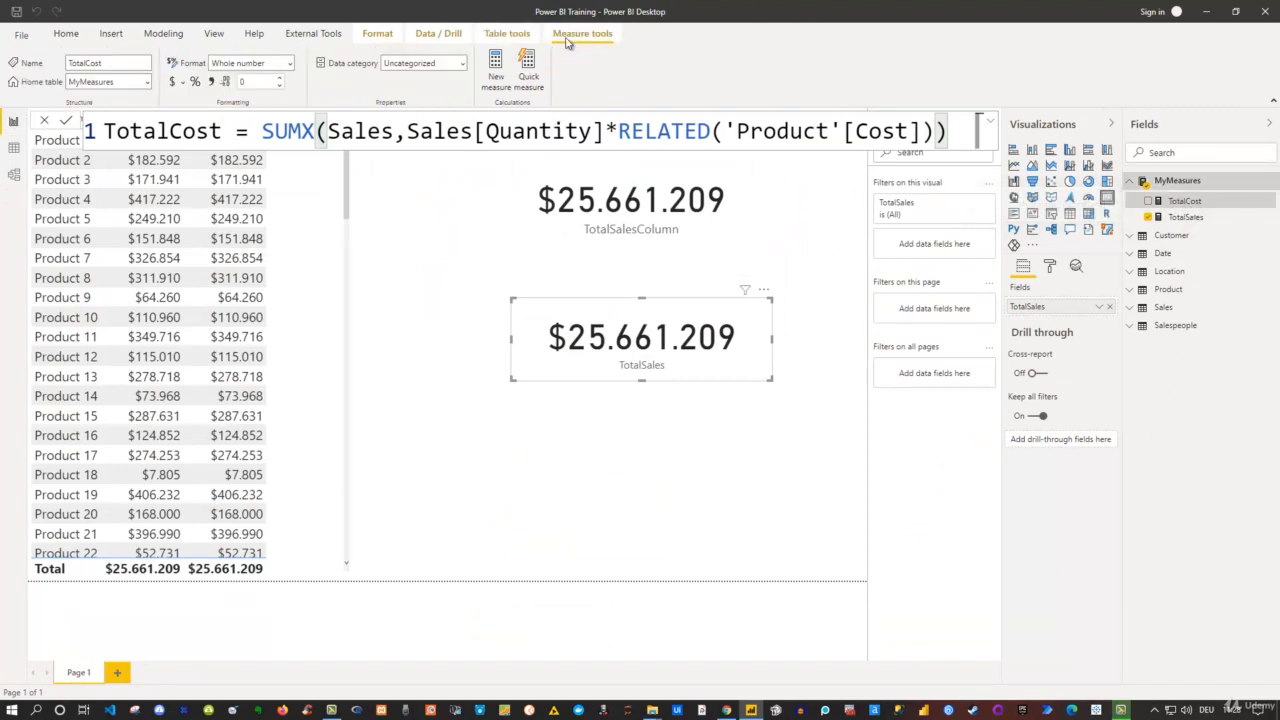
pyautogui.click(174, 83)
pyautogui.click(392, 216)
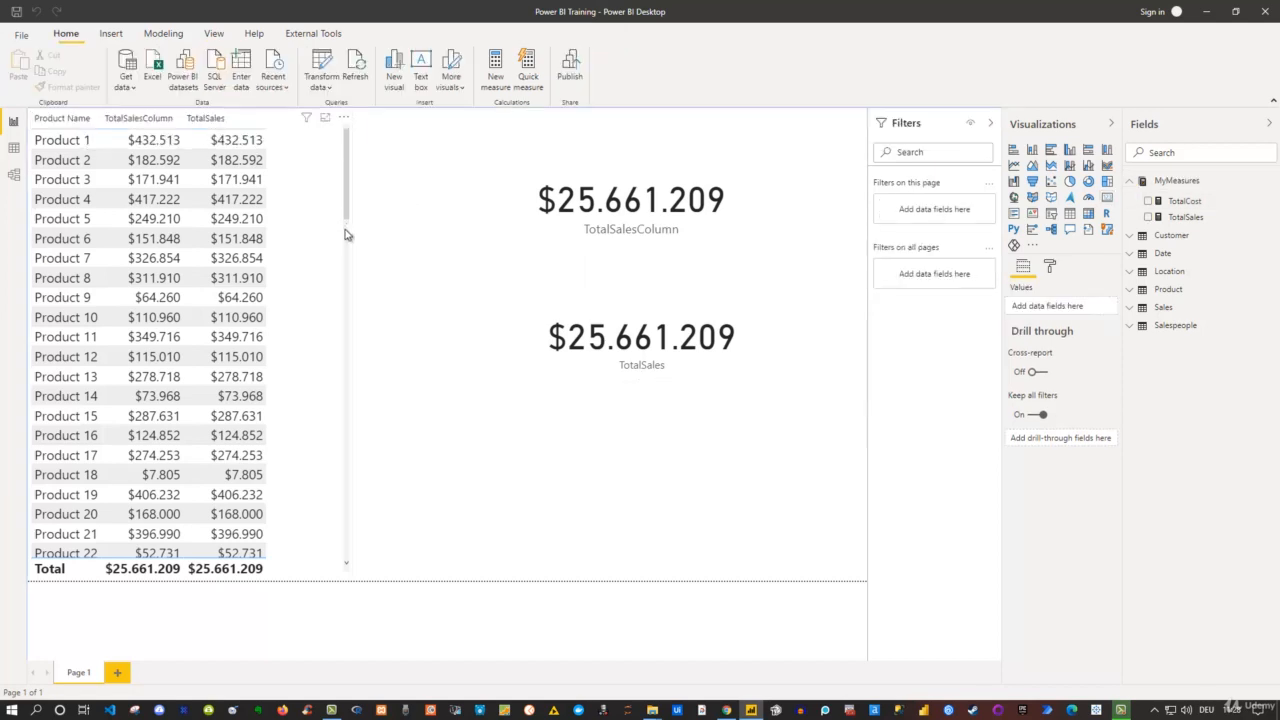
pyautogui.click(332, 252)
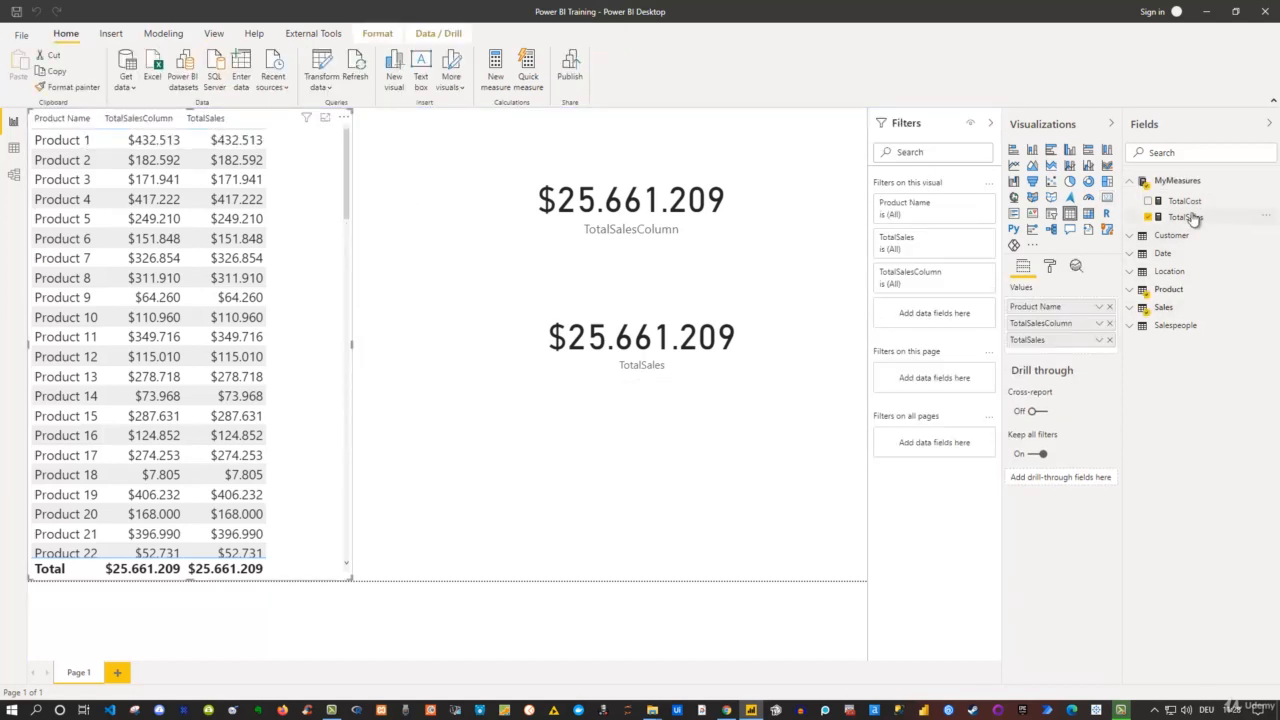
pyautogui.click(1148, 201)
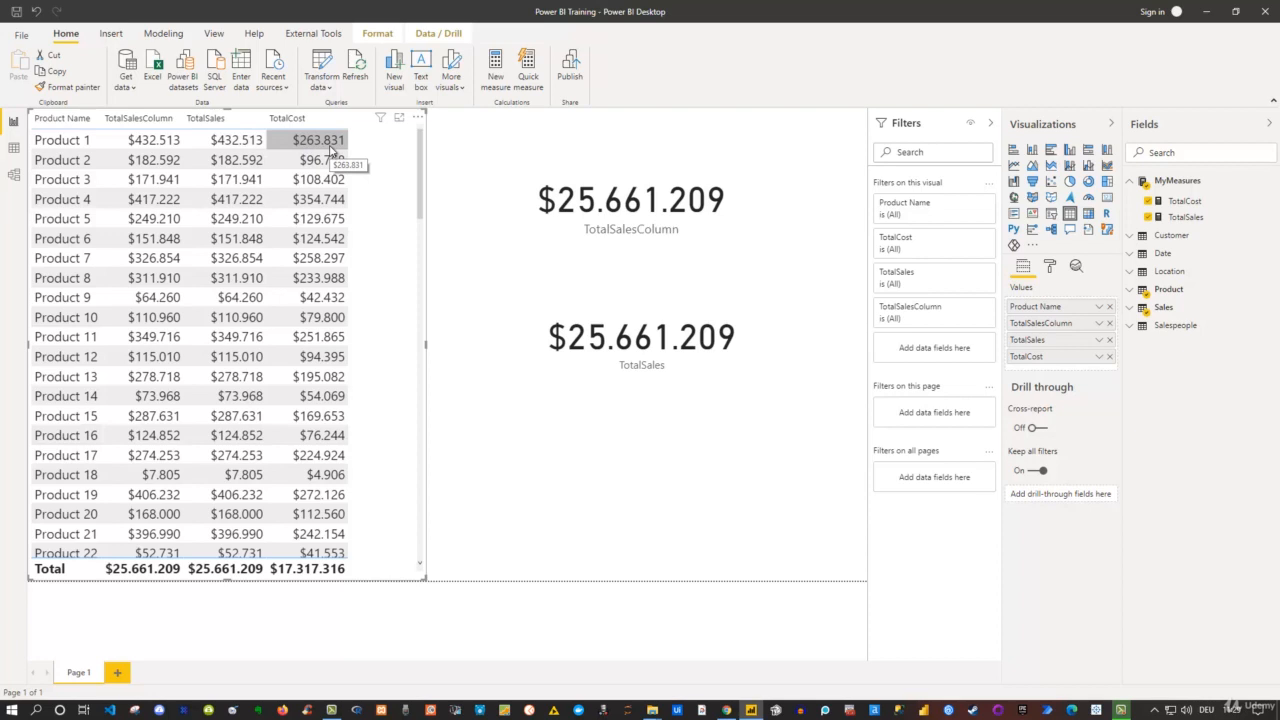
# Check the table relationships in the data model, and create a measure named TotalProfit in the MyMeasures table of the report
pyautogui.click(15, 175)
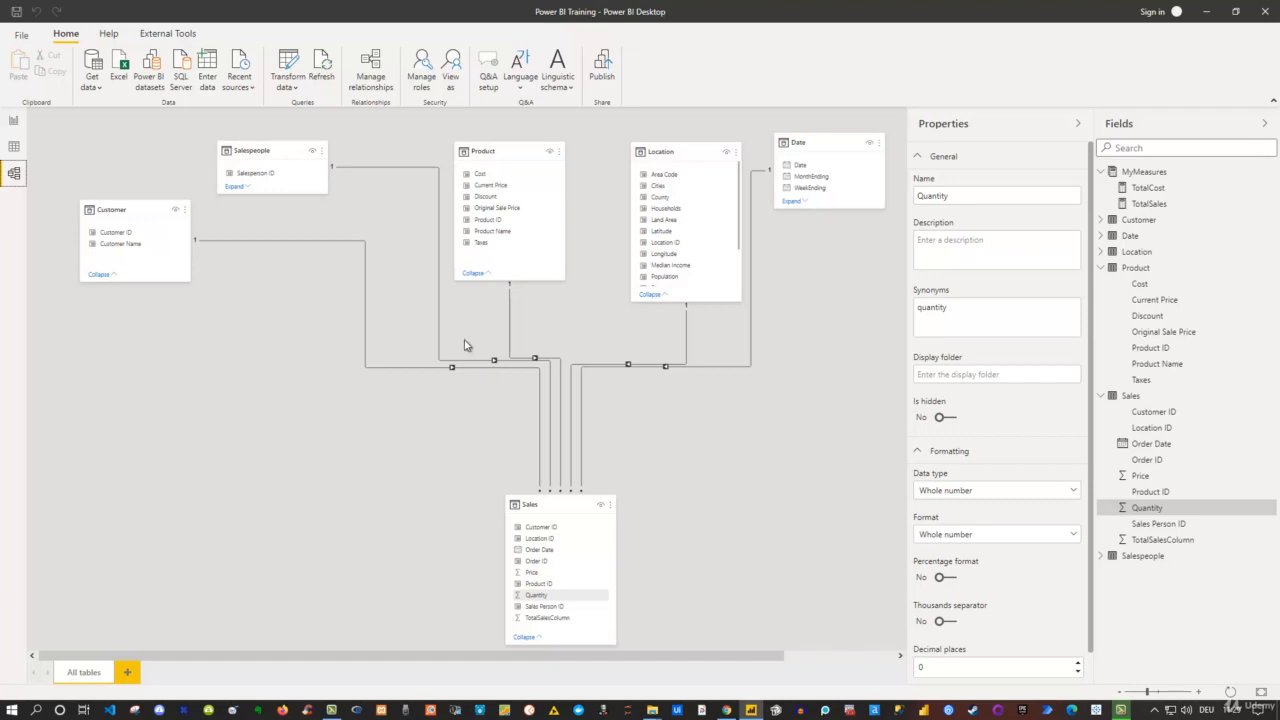
pyautogui.click(12, 121)
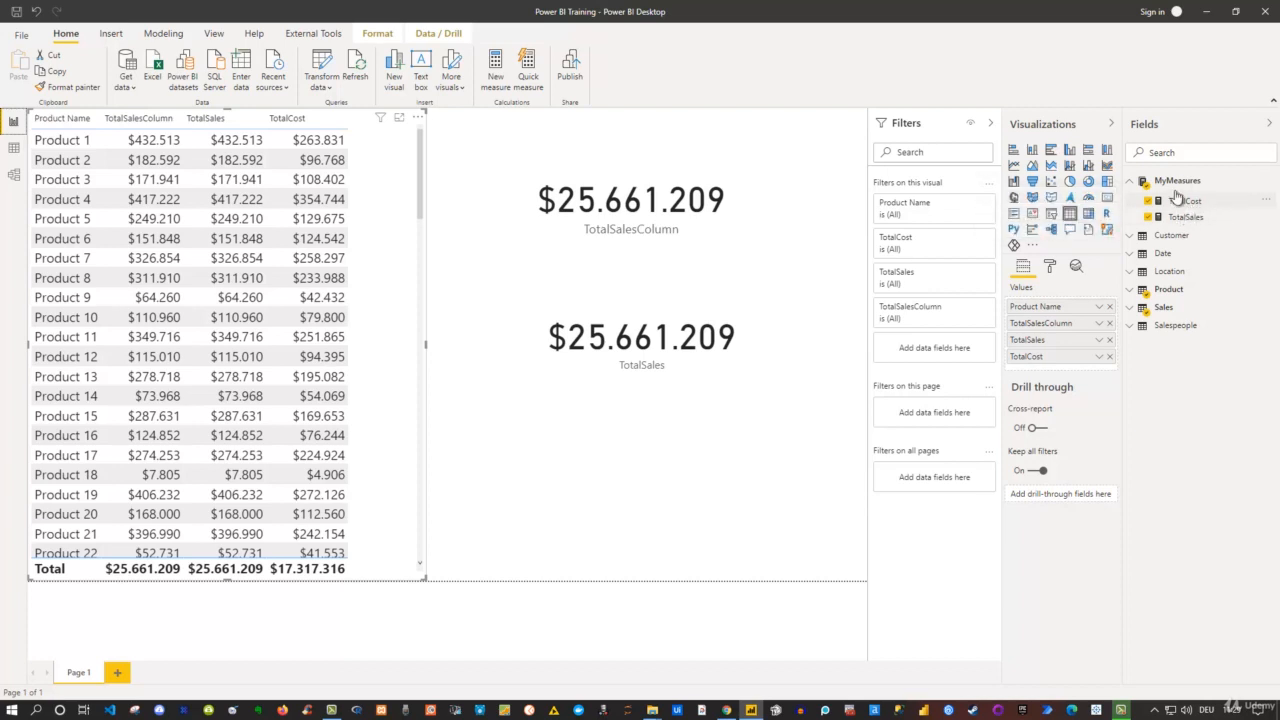
pyautogui.rightClick(1173, 190)
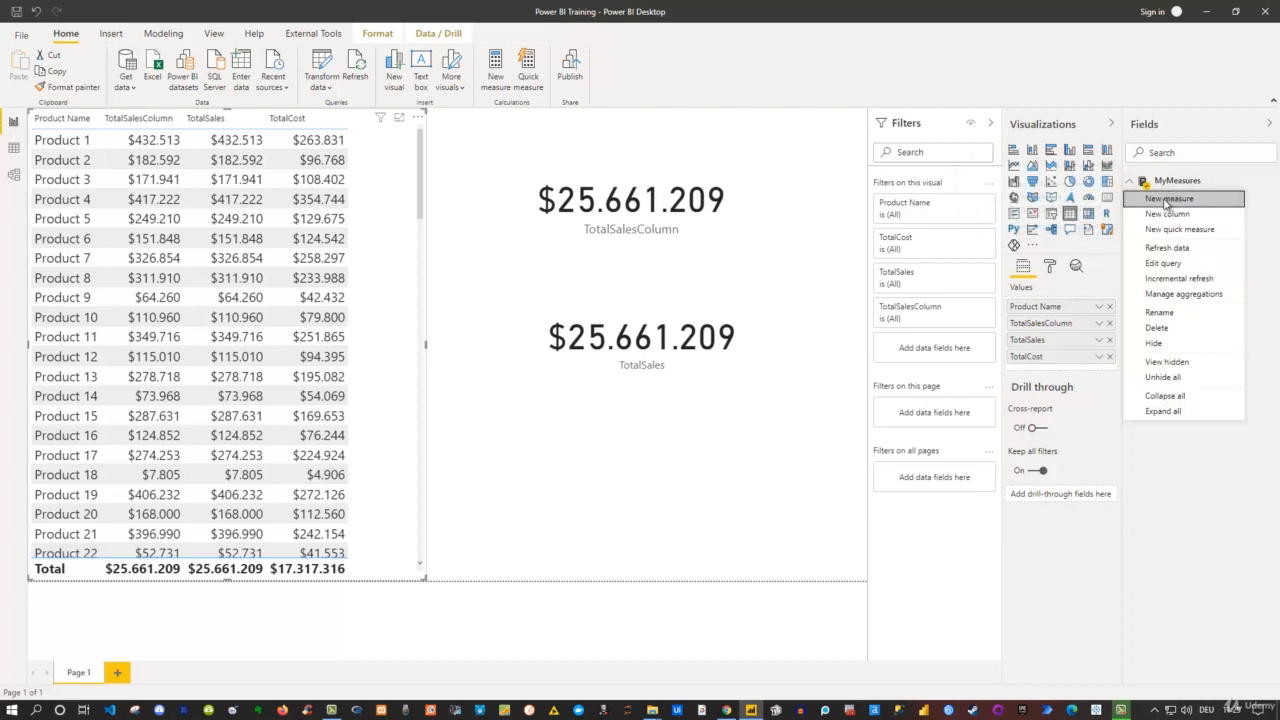
pyautogui.click(1166, 200)
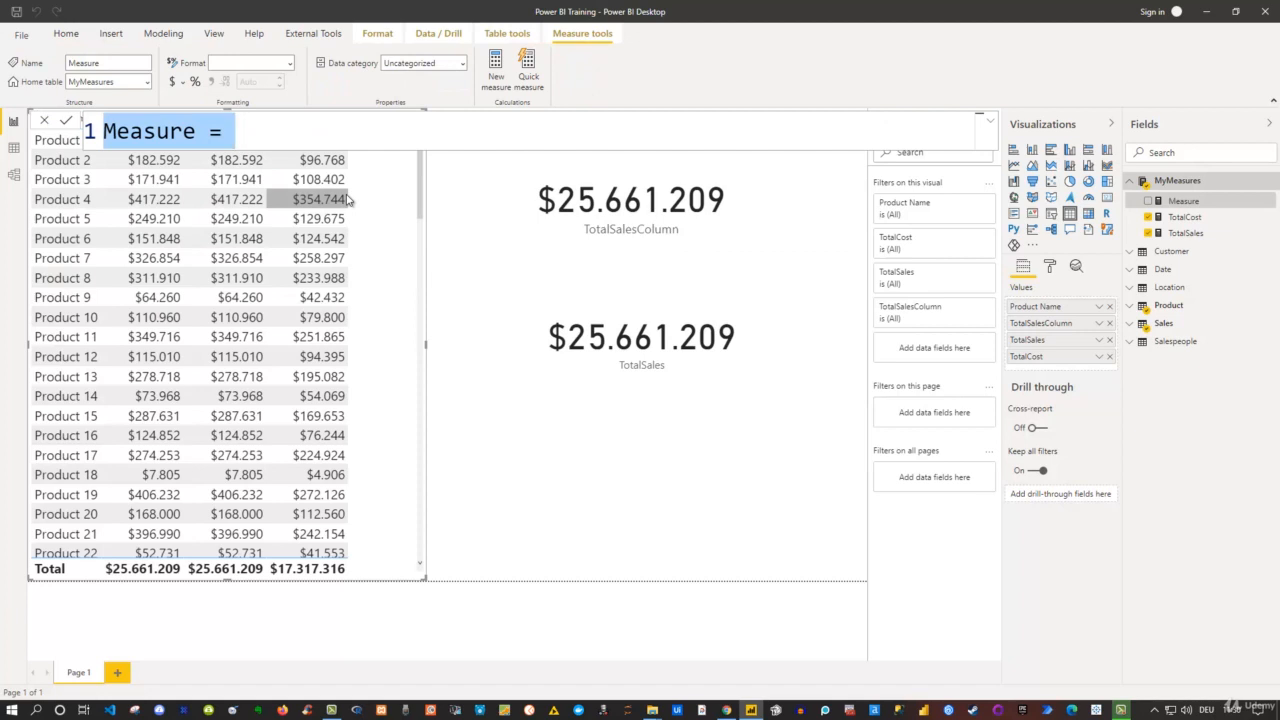
pyautogui.write('TotalPr')
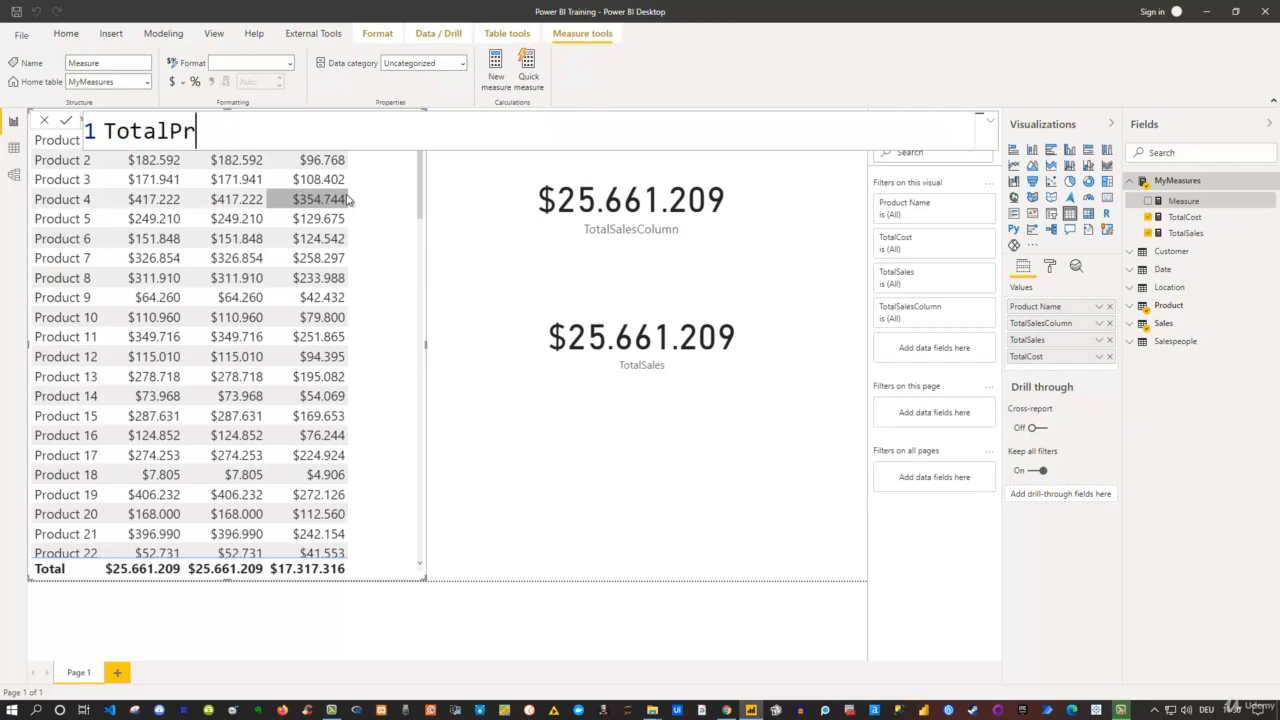
pyautogui.write('ofit = Tota')
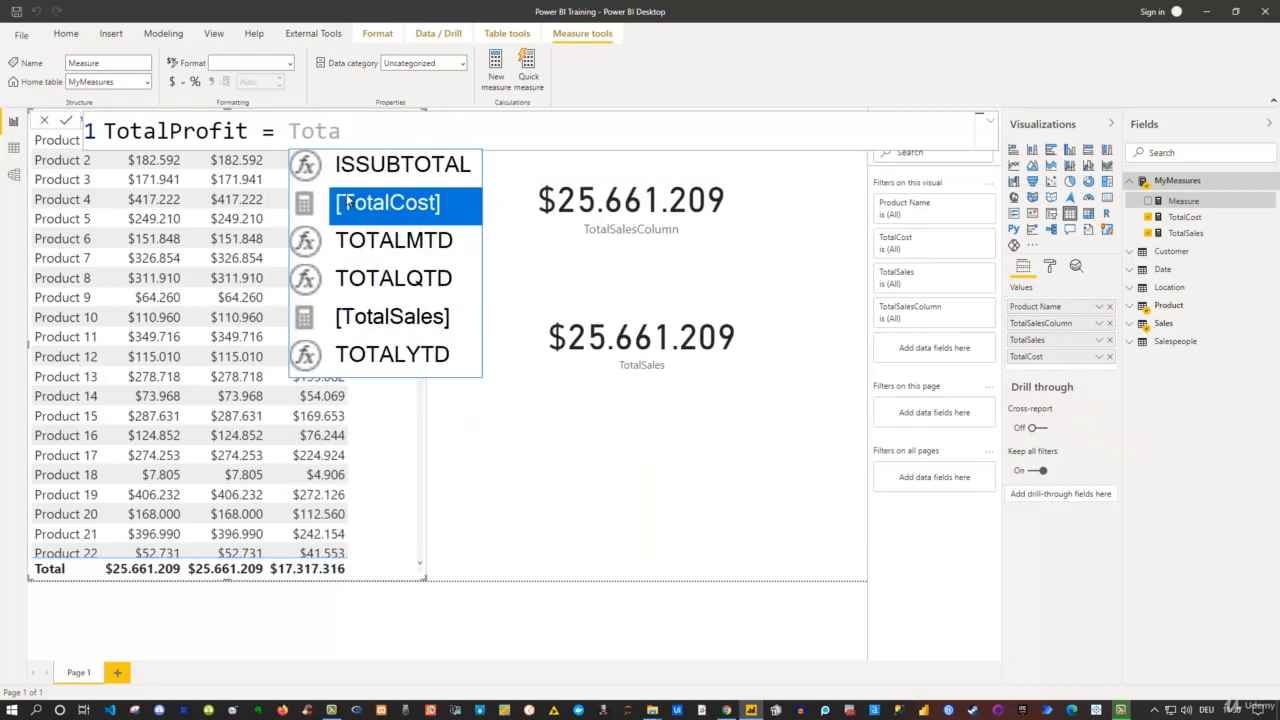
# Define TotalProfit as [TotalSales]-[TotalCost] and commit the measure
pyautogui.press('Down')
pyautogui.press('Down')
pyautogui.press('Down')
pyautogui.press('Tab')
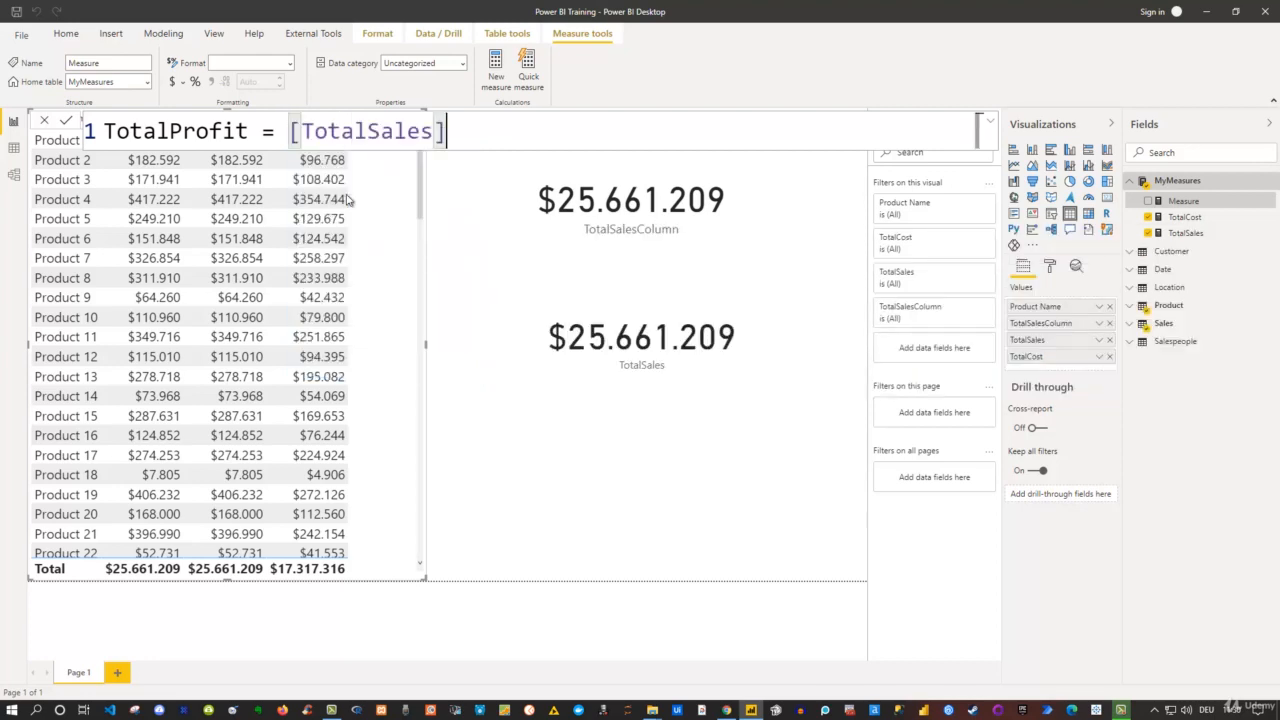
pyautogui.write('-')
pyautogui.write('Tota')
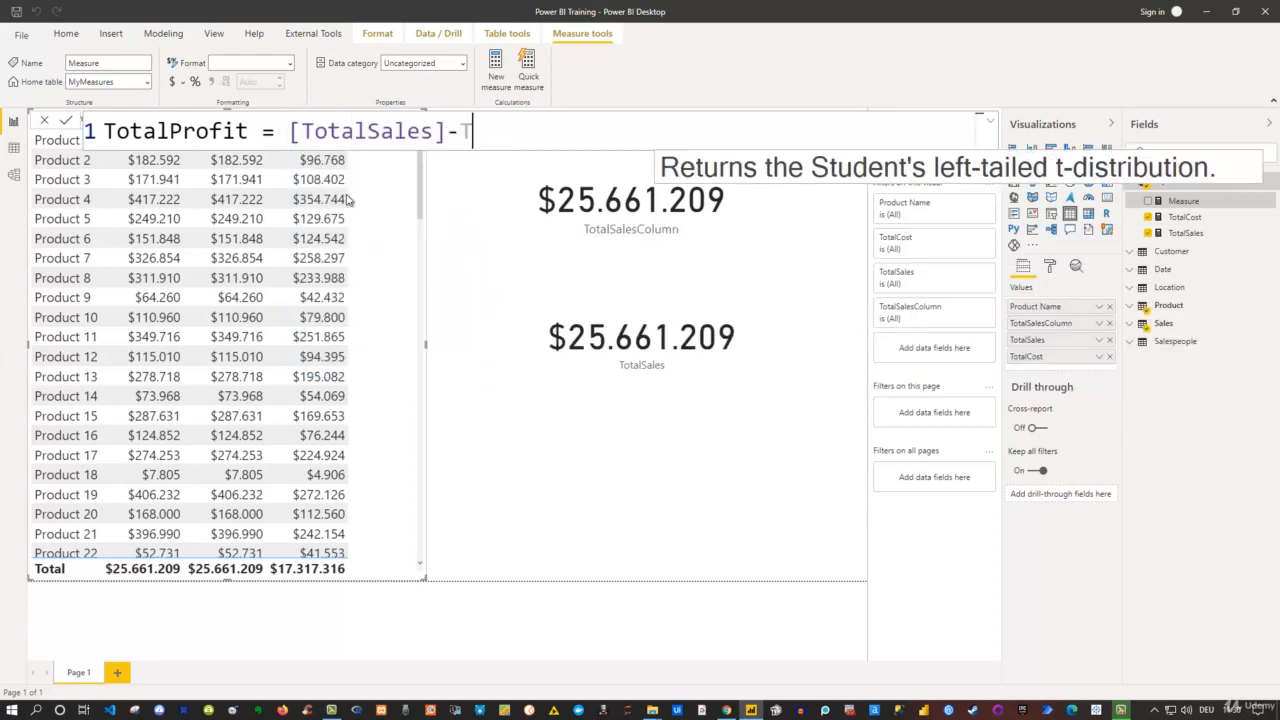
pyautogui.press('Tab')
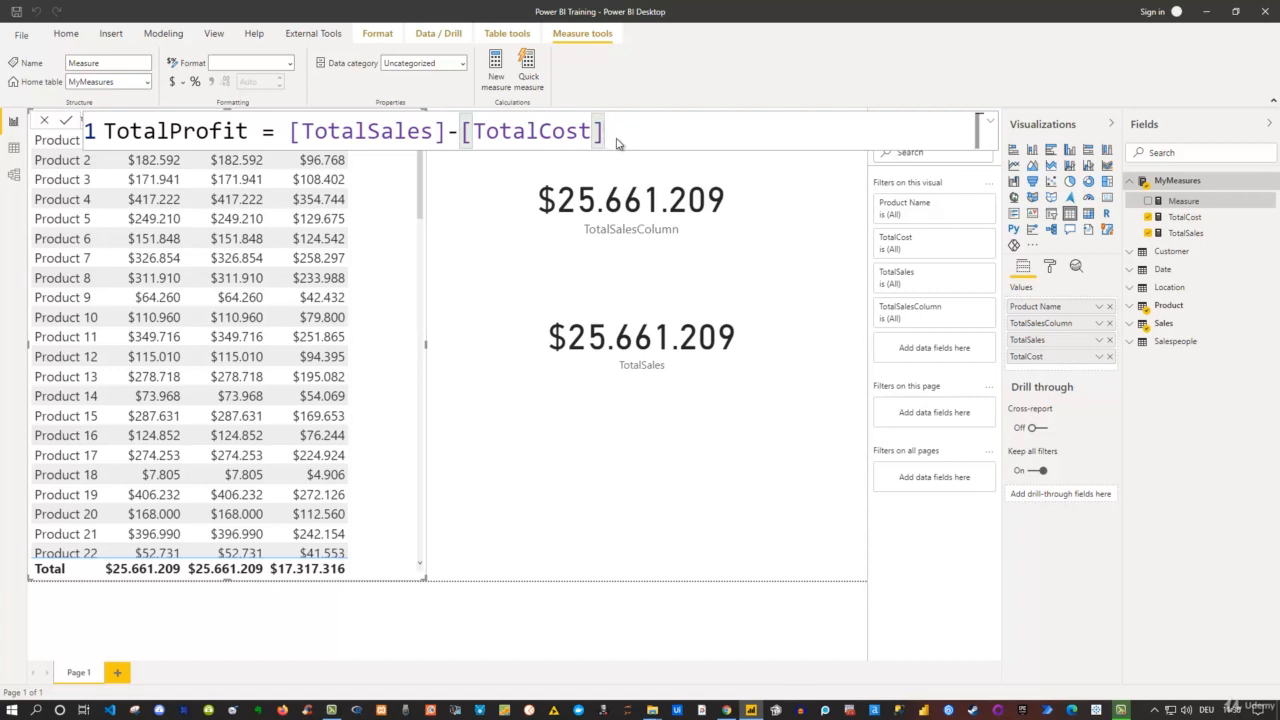
pyautogui.press('Return')
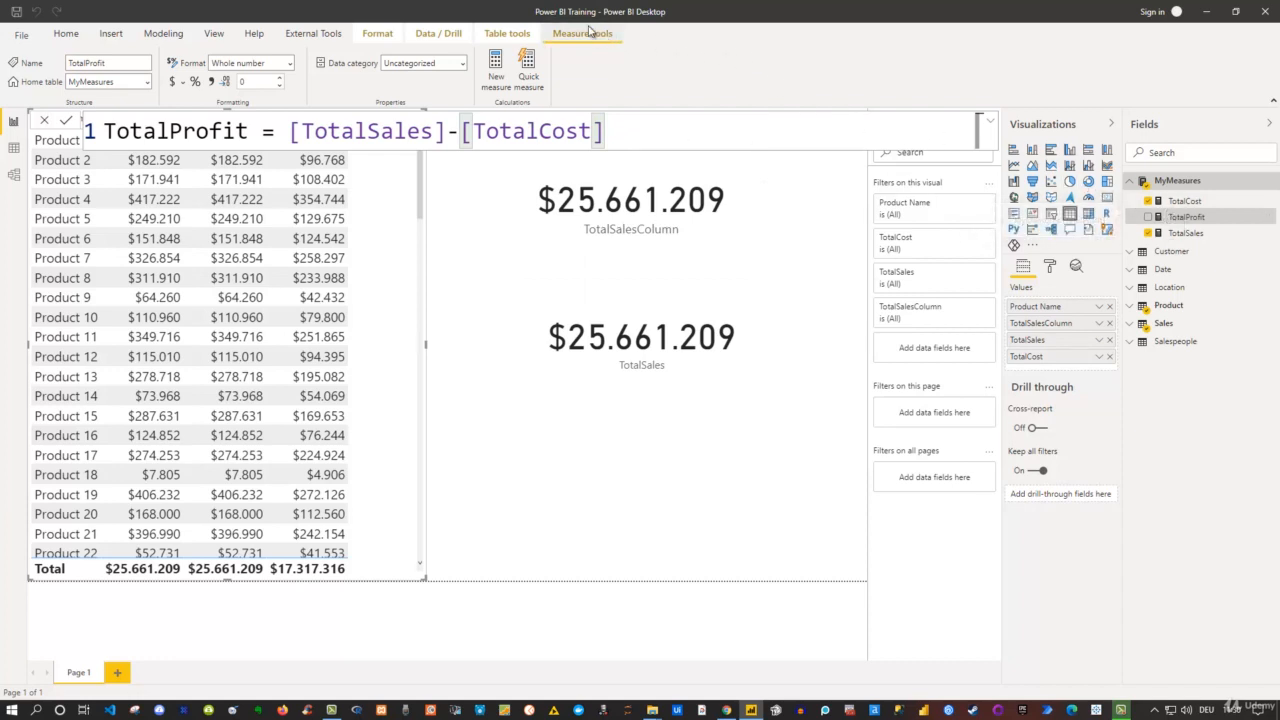
# Format TotalProfit as dollar currency and add it to the product table visual, widened to fit all columns
pyautogui.click(171, 84)
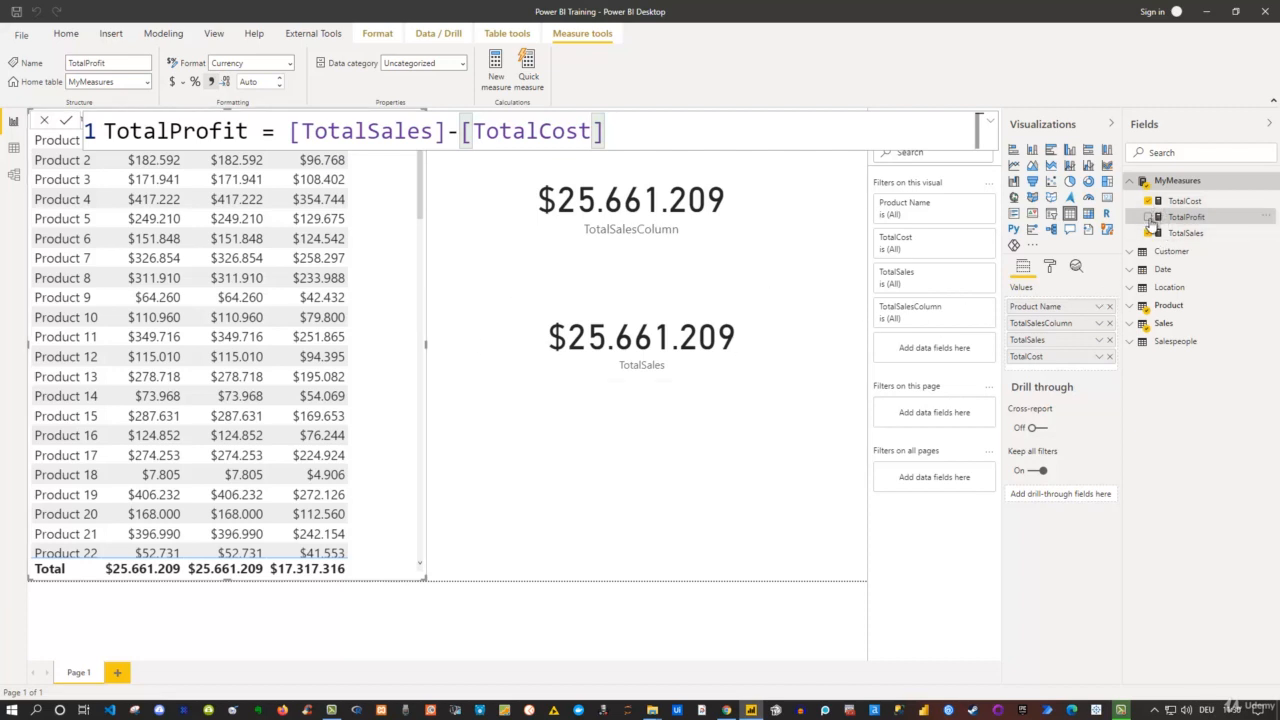
pyautogui.click(1149, 218)
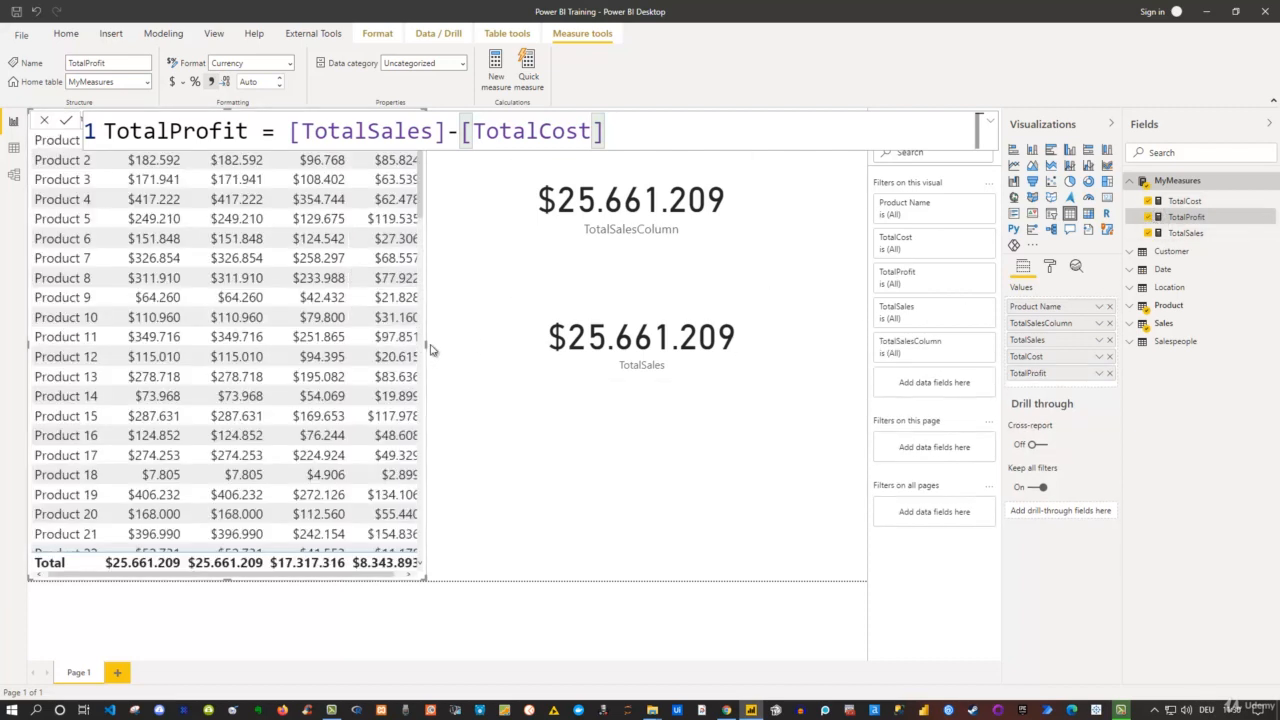
pyautogui.moveTo(431, 348); pyautogui.dragTo(533, 345)
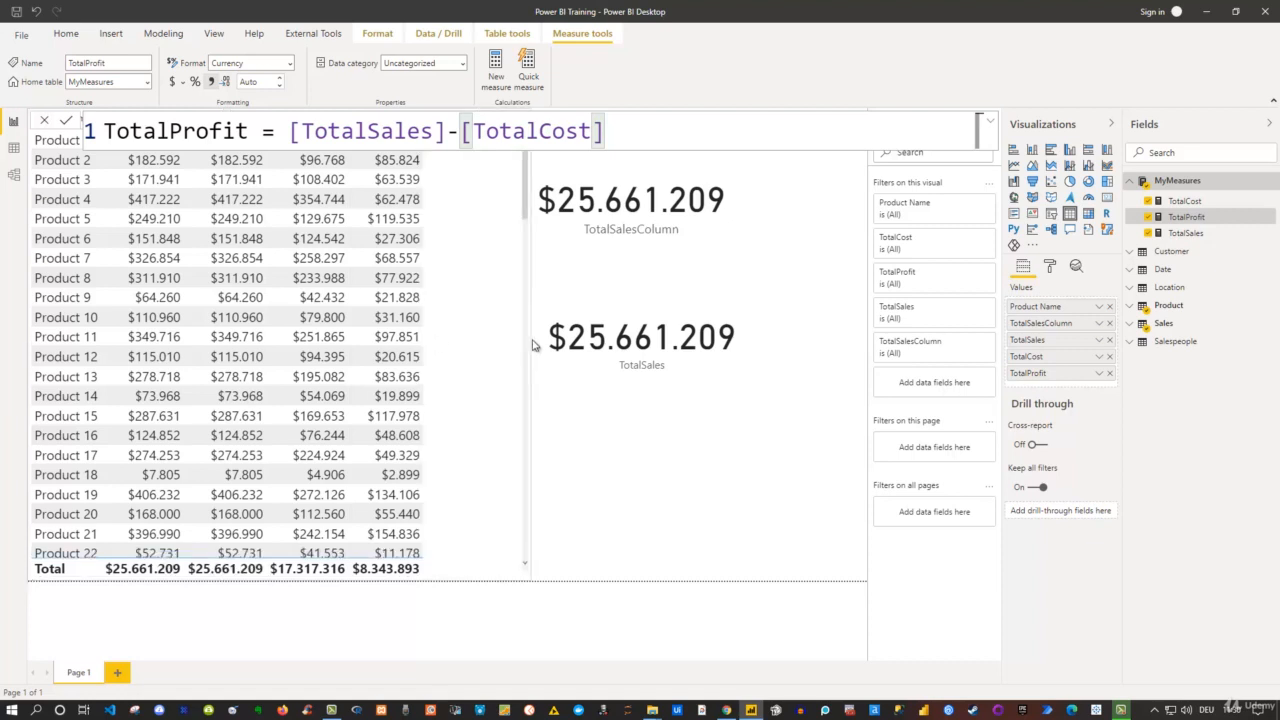
pyautogui.click(583, 409)
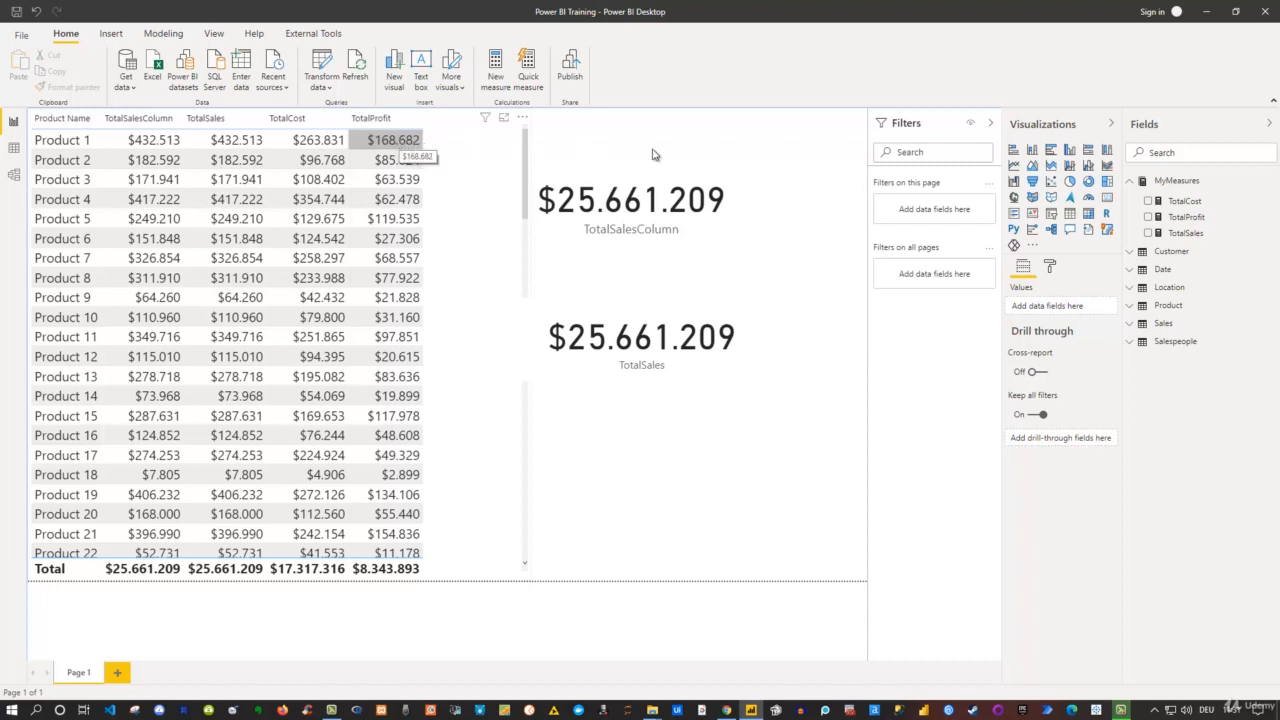
# Create a new measure in the MyMeasures table and name it ProfitMargin
pyautogui.rightClick(1185, 183)
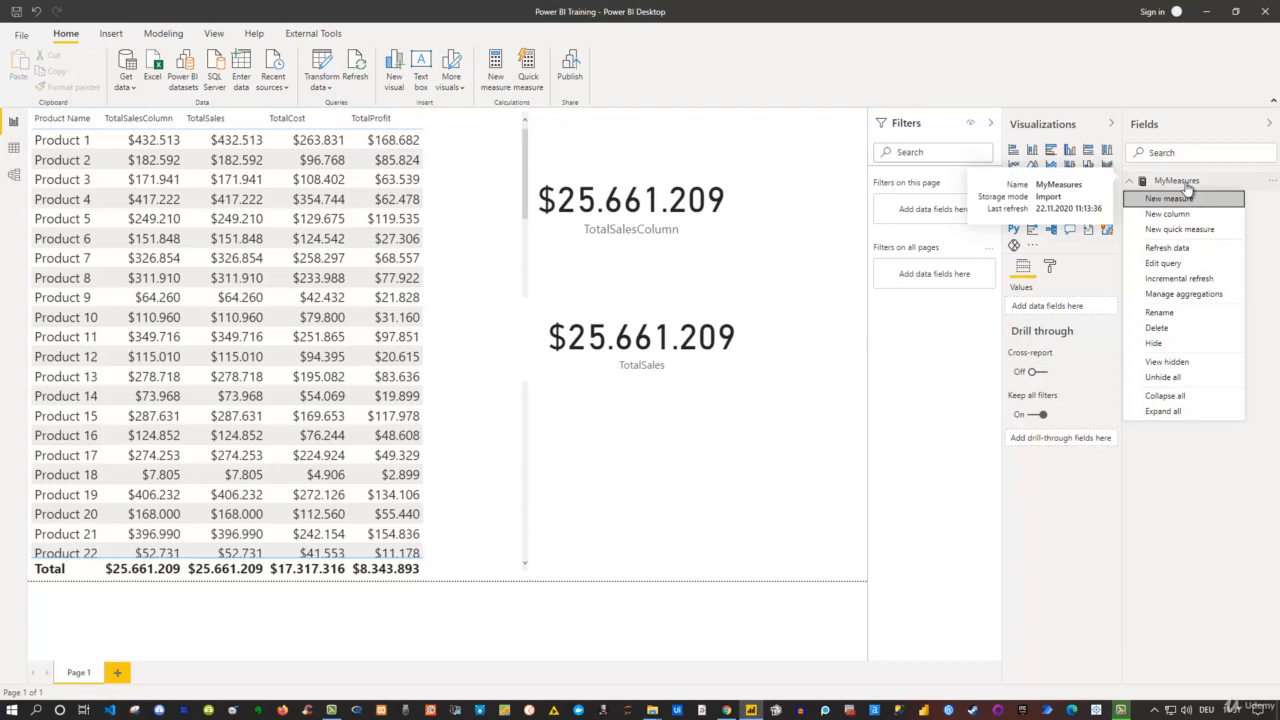
pyautogui.press('Escape')
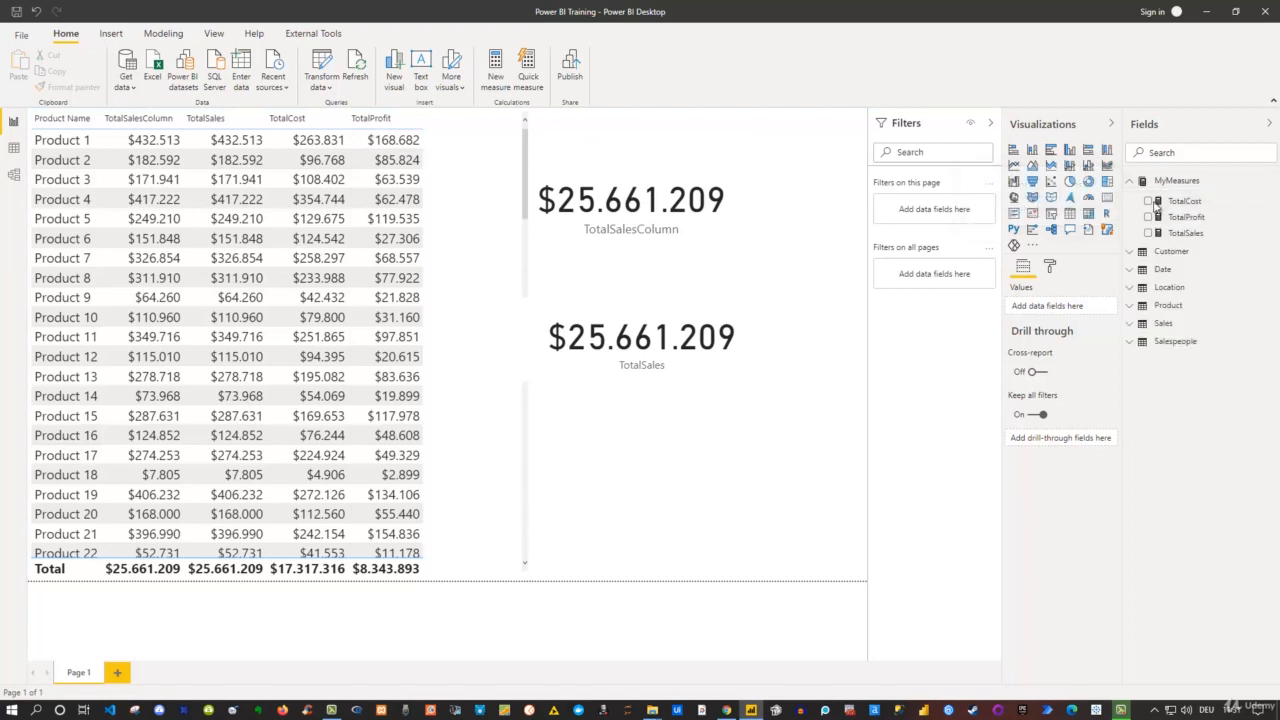
pyautogui.click(1149, 201)
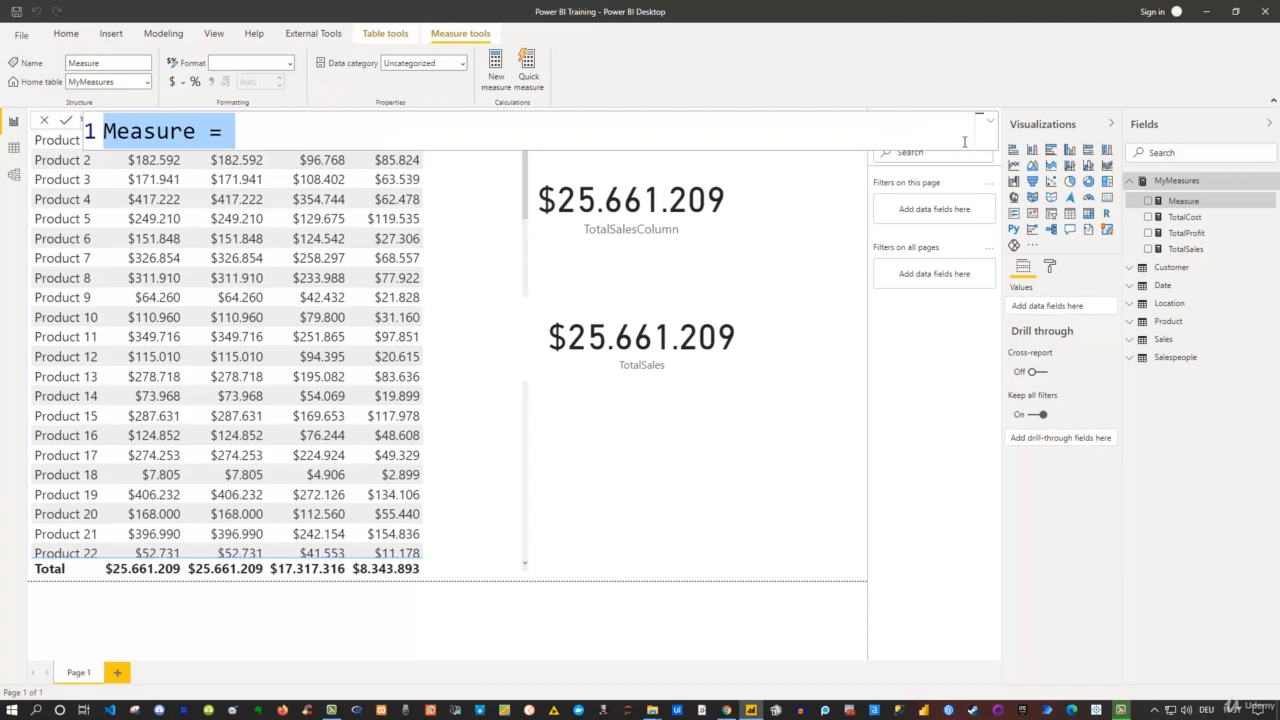
pyautogui.write('Por')
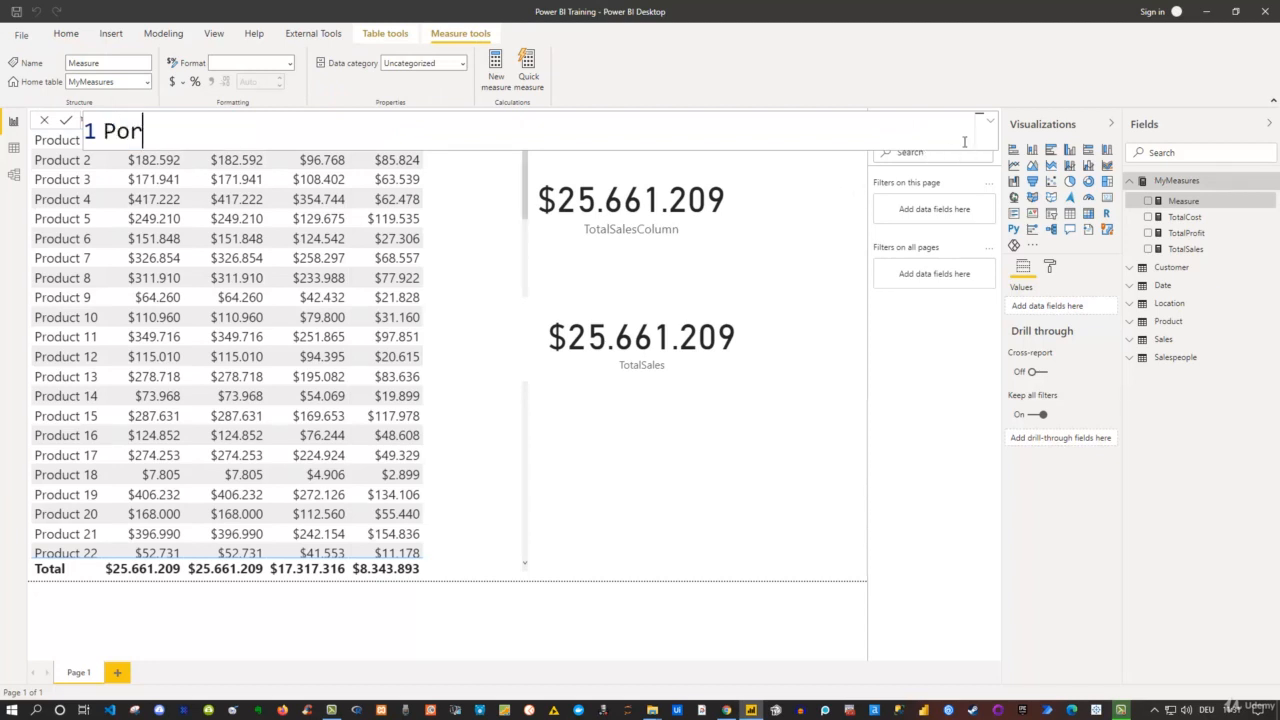
pyautogui.press('BackSpace')
pyautogui.press('BackSpace')
pyautogui.write('fo')
pyautogui.press('BackSpace')
pyautogui.press('BackSpace')
pyautogui.write('rofitMargin =')
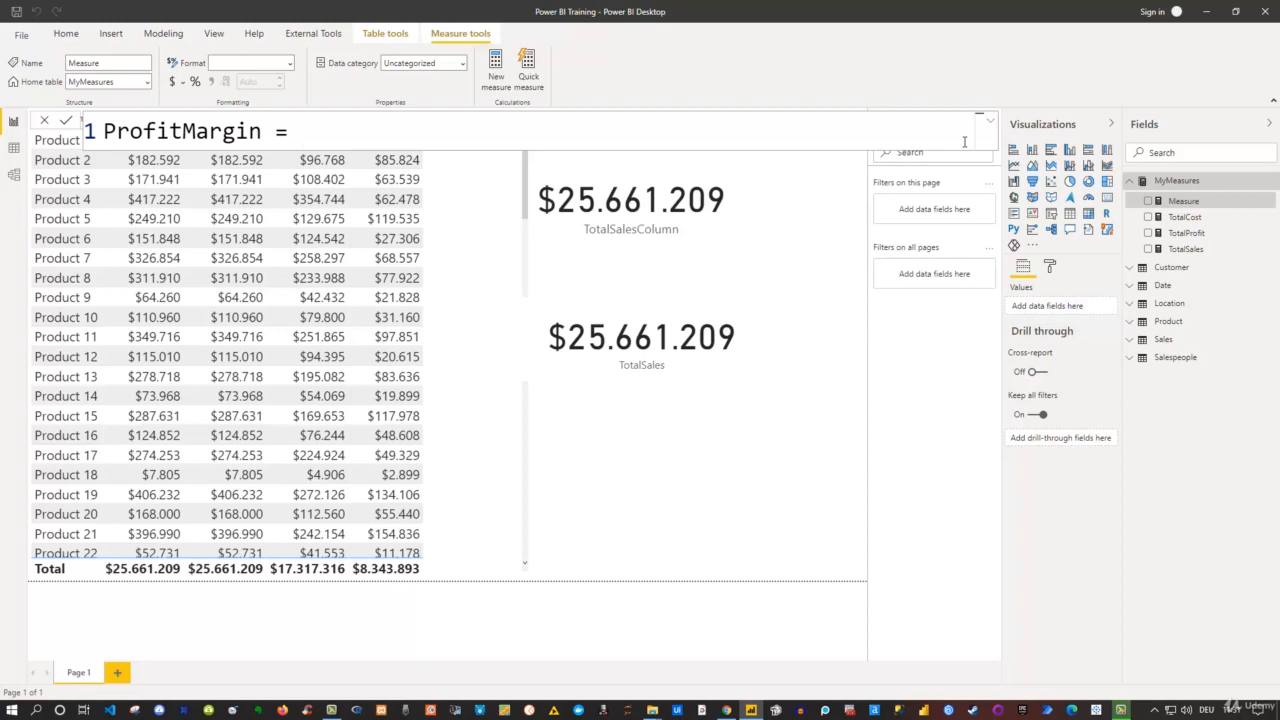
# Enter [TotalProfit]/[TotalSales] as the expression of the ProfitMargin measure
pyautogui.write(' Total')
pyautogui.press('Down')
pyautogui.press('Down')
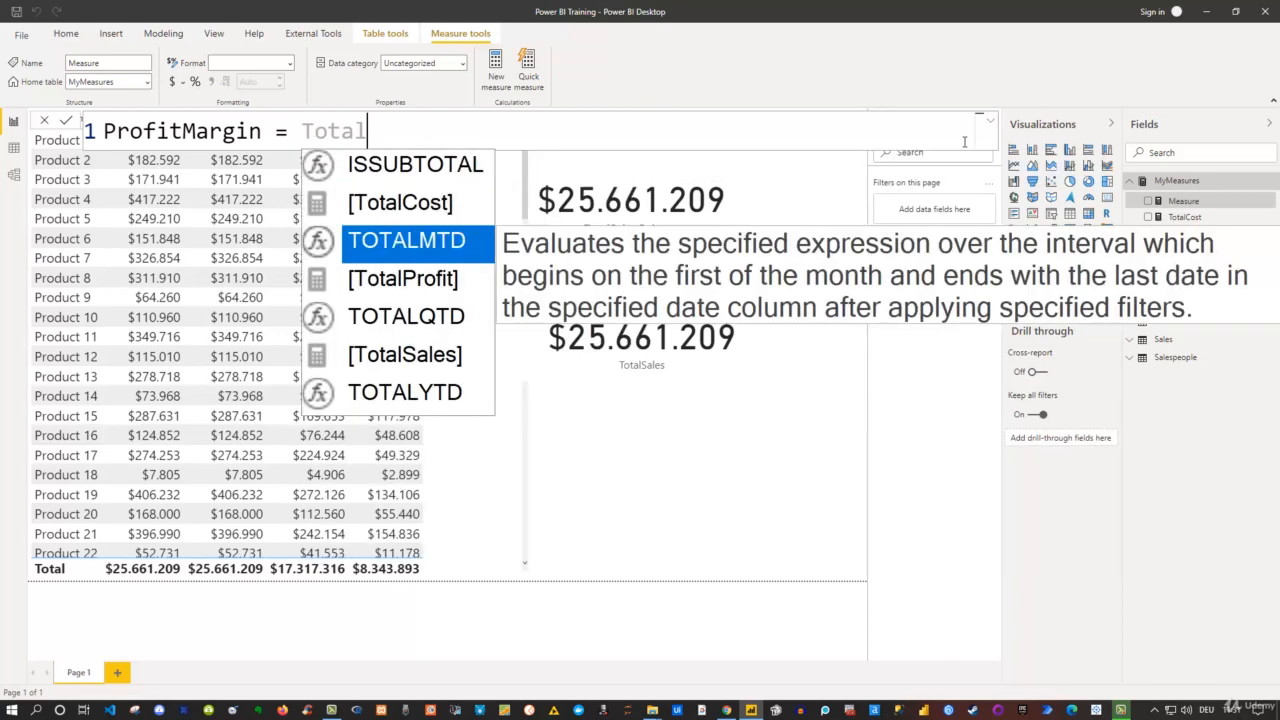
pyautogui.press('Tab')
pyautogui.write('/')
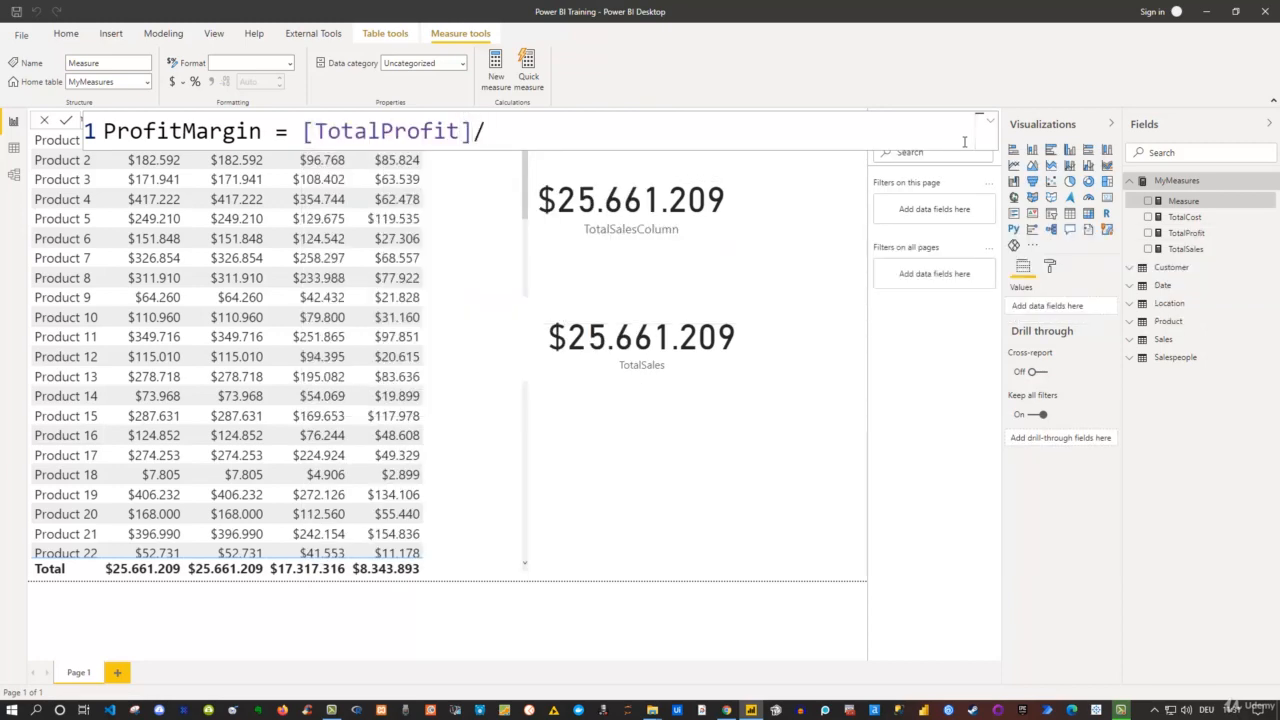
pyautogui.write('[TotalSa')
pyautogui.press('Tab')
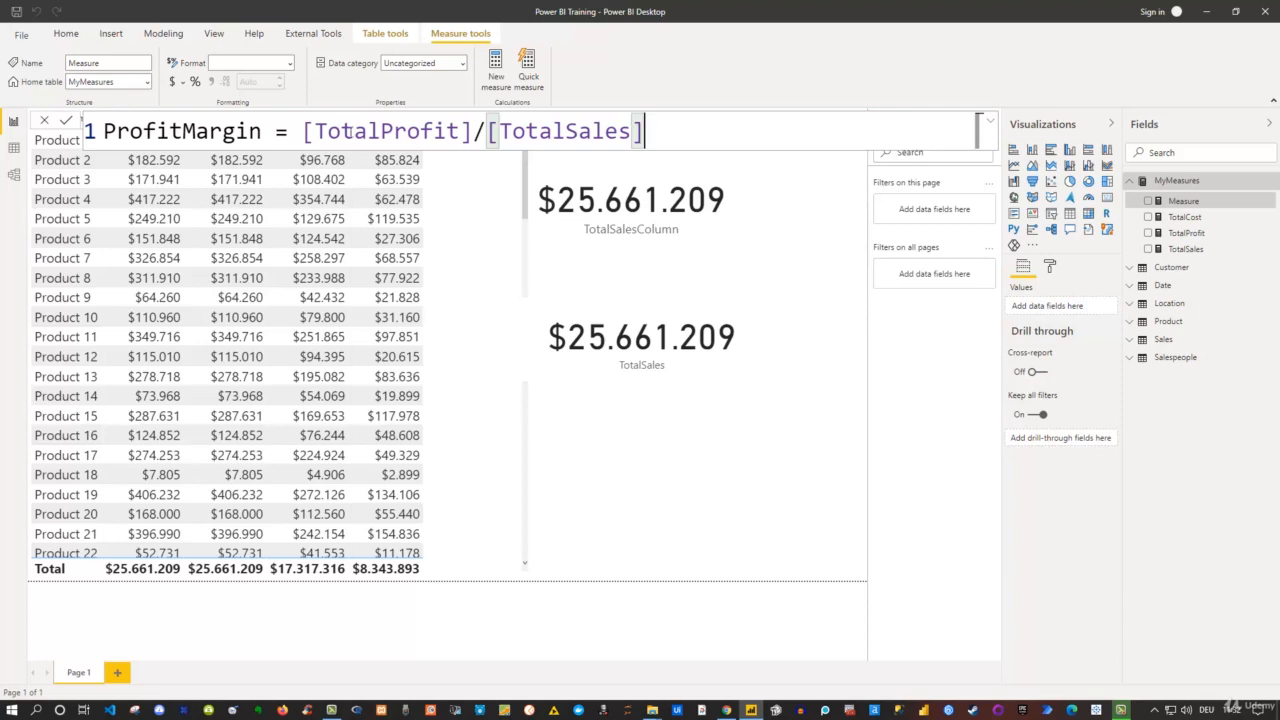
# Replace the ProfitMargin expression with the DIVIDE function, using [TotalProfit] as numerator and [TotalSales] as denominator
pyautogui.moveTo(303, 131); pyautogui.dragTo(666, 137)
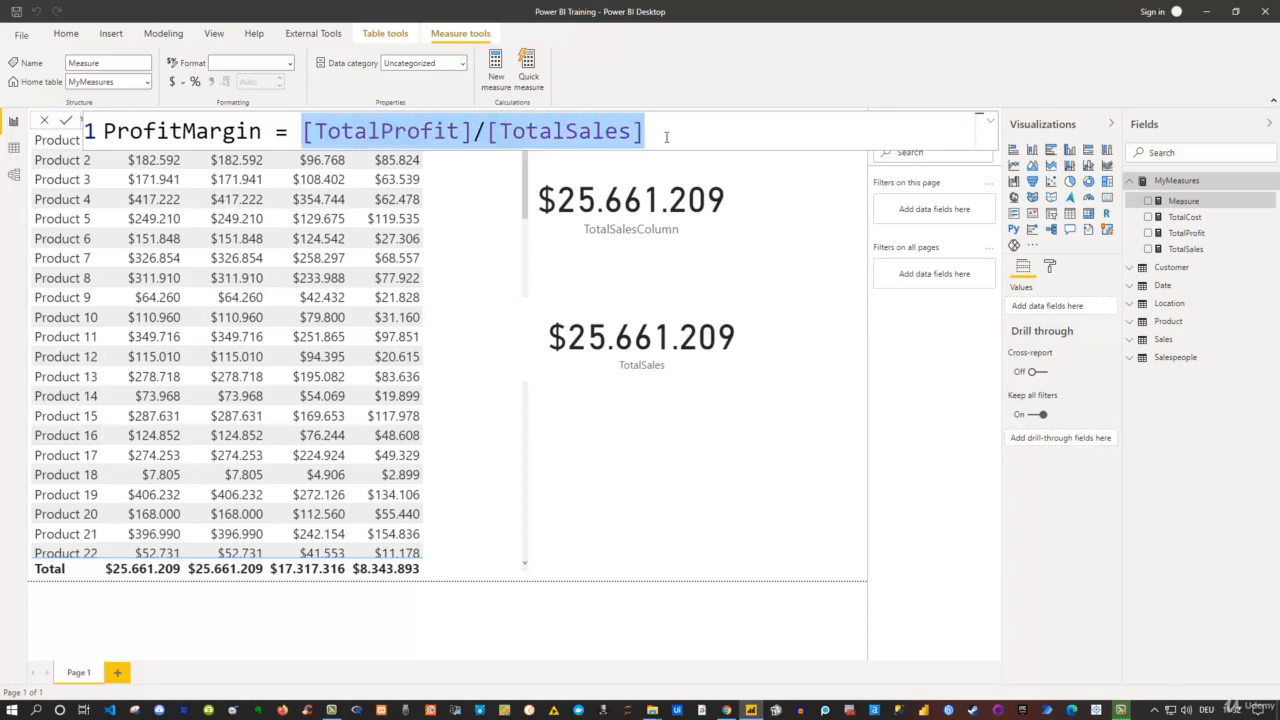
pyautogui.press('BackSpace')
pyautogui.write('Div')
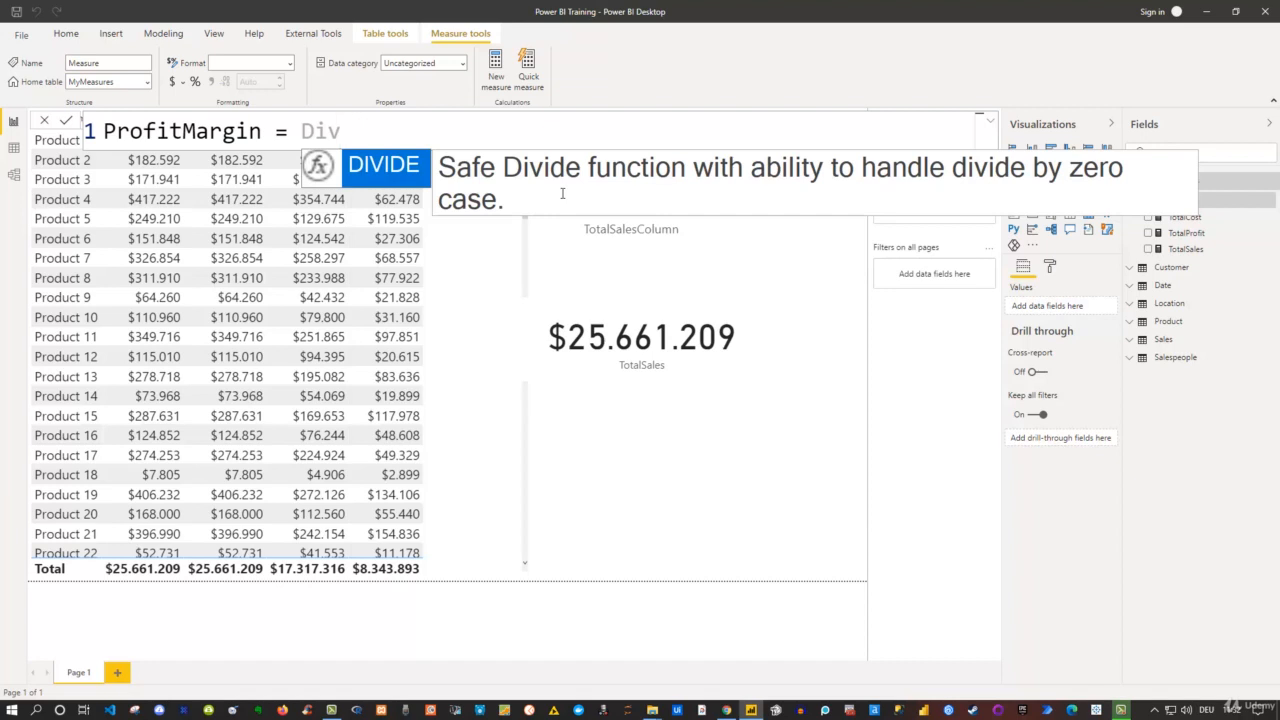
pyautogui.press('Tab')
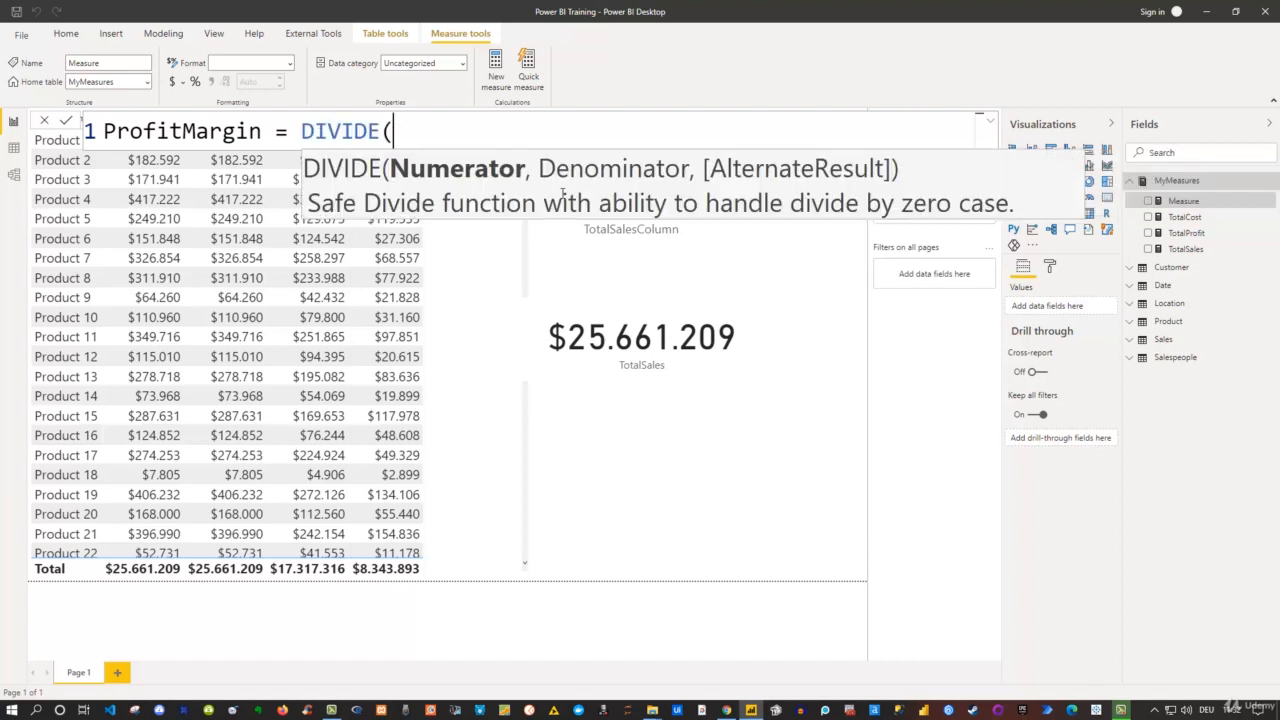
pyautogui.write('TO')
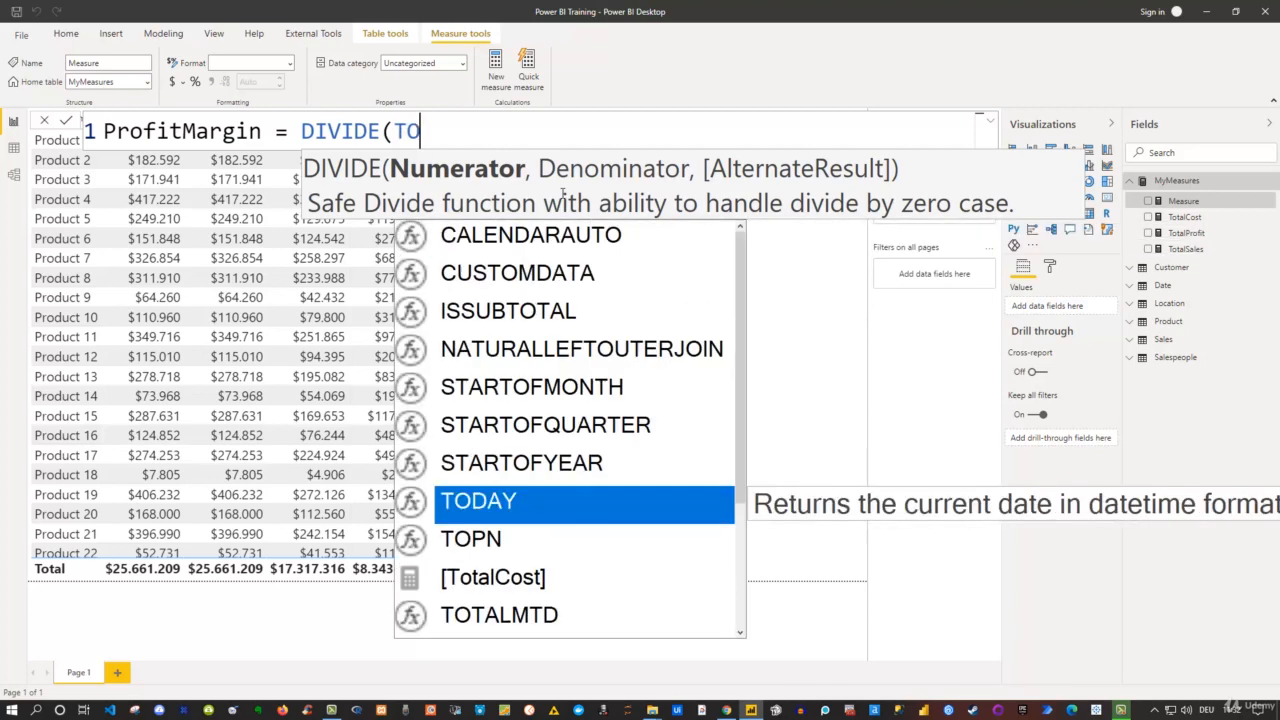
pyautogui.write('talpr')
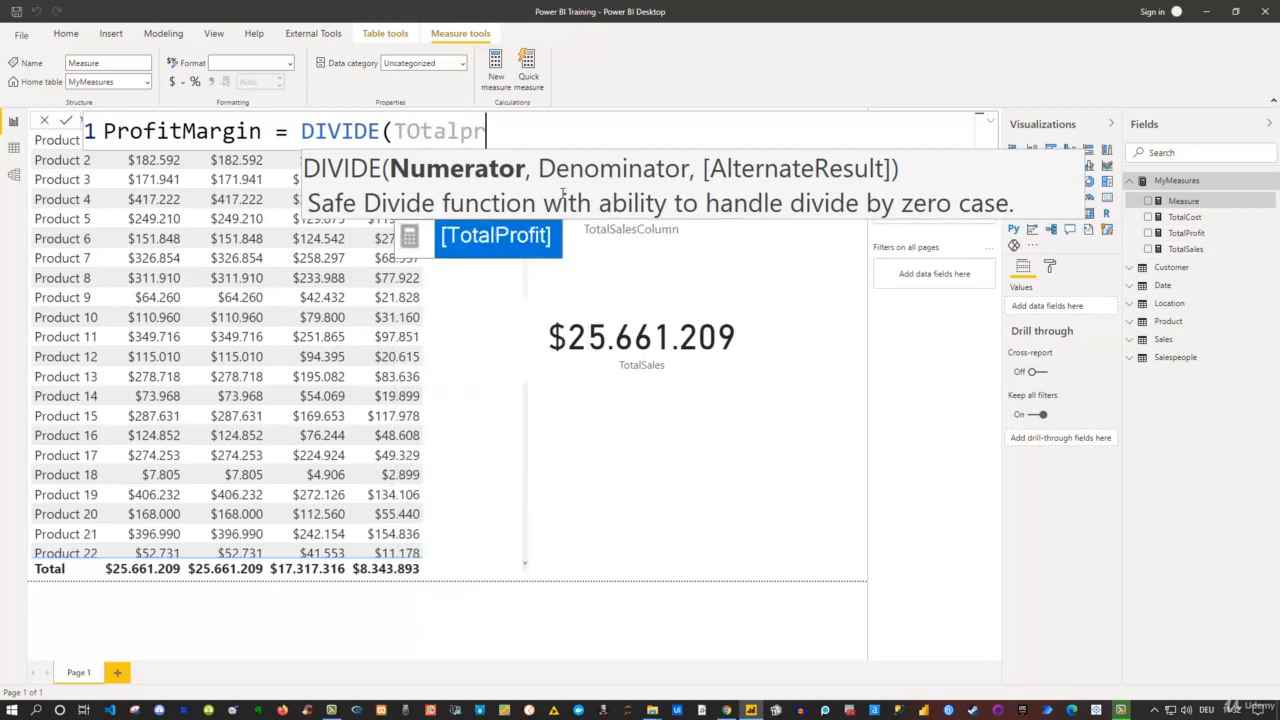
pyautogui.press('Tab')
pyautogui.write(',')
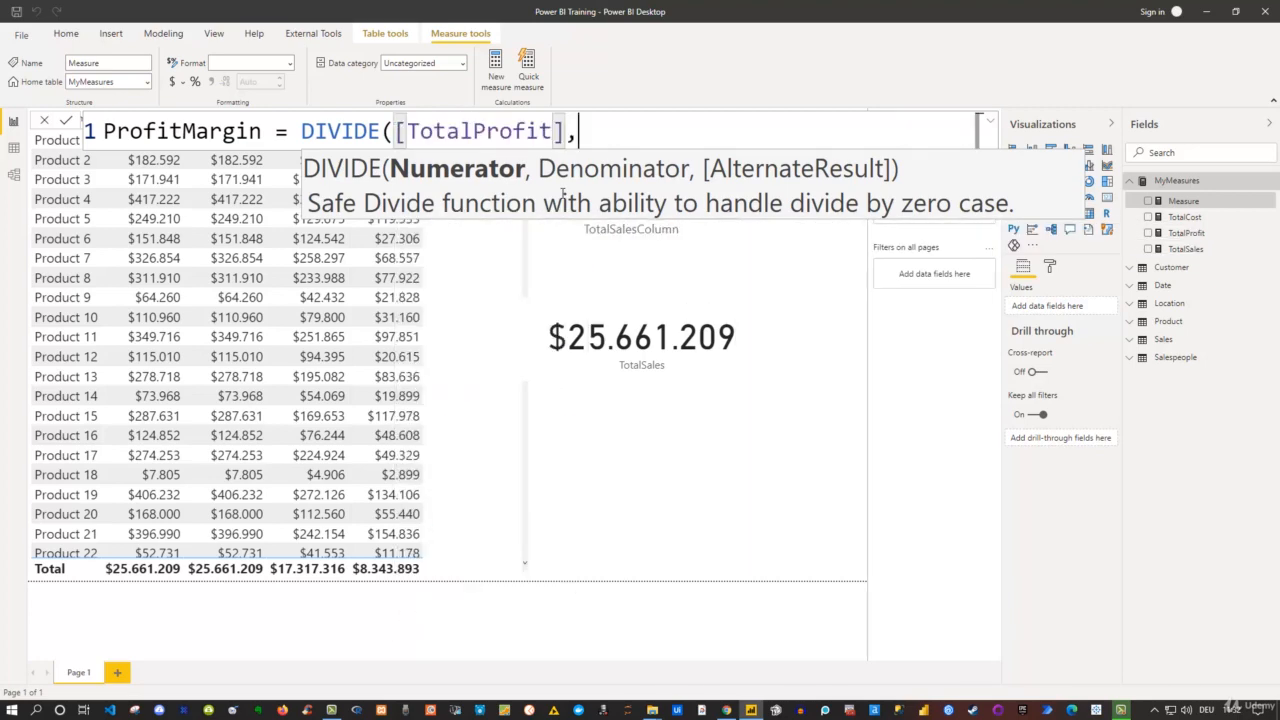
pyautogui.write('TotalS')
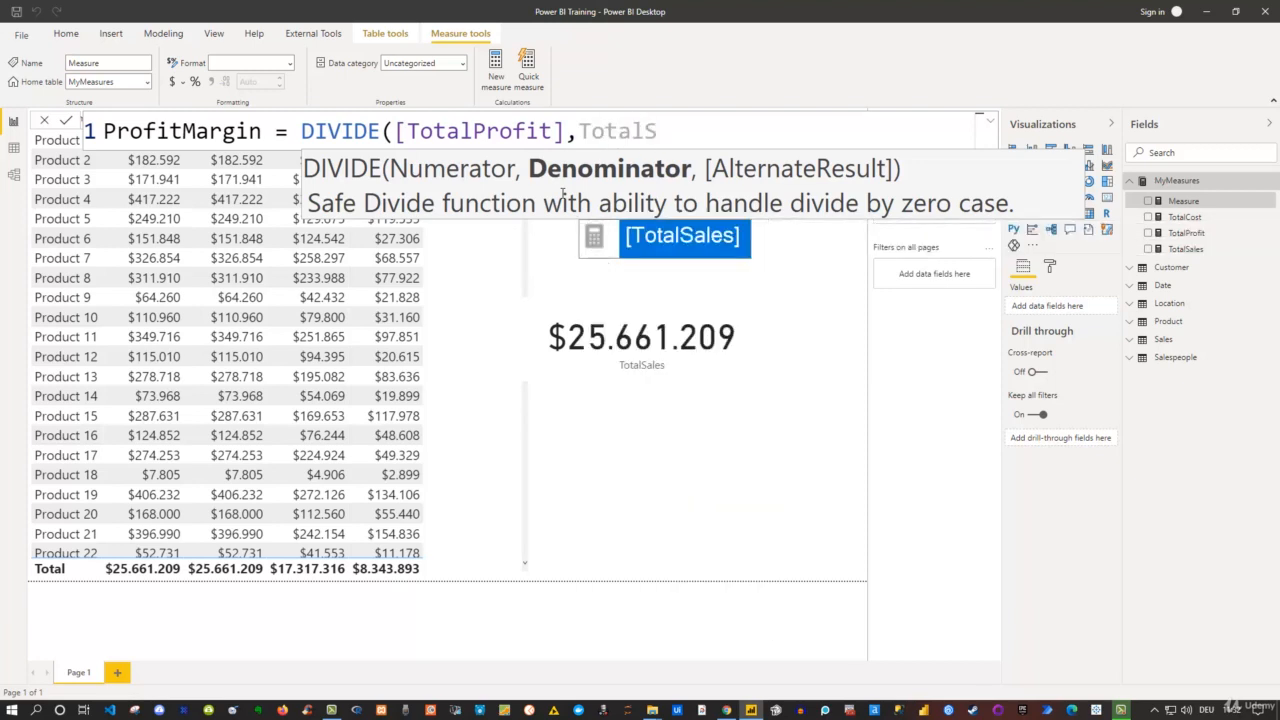
pyautogui.press('Tab')
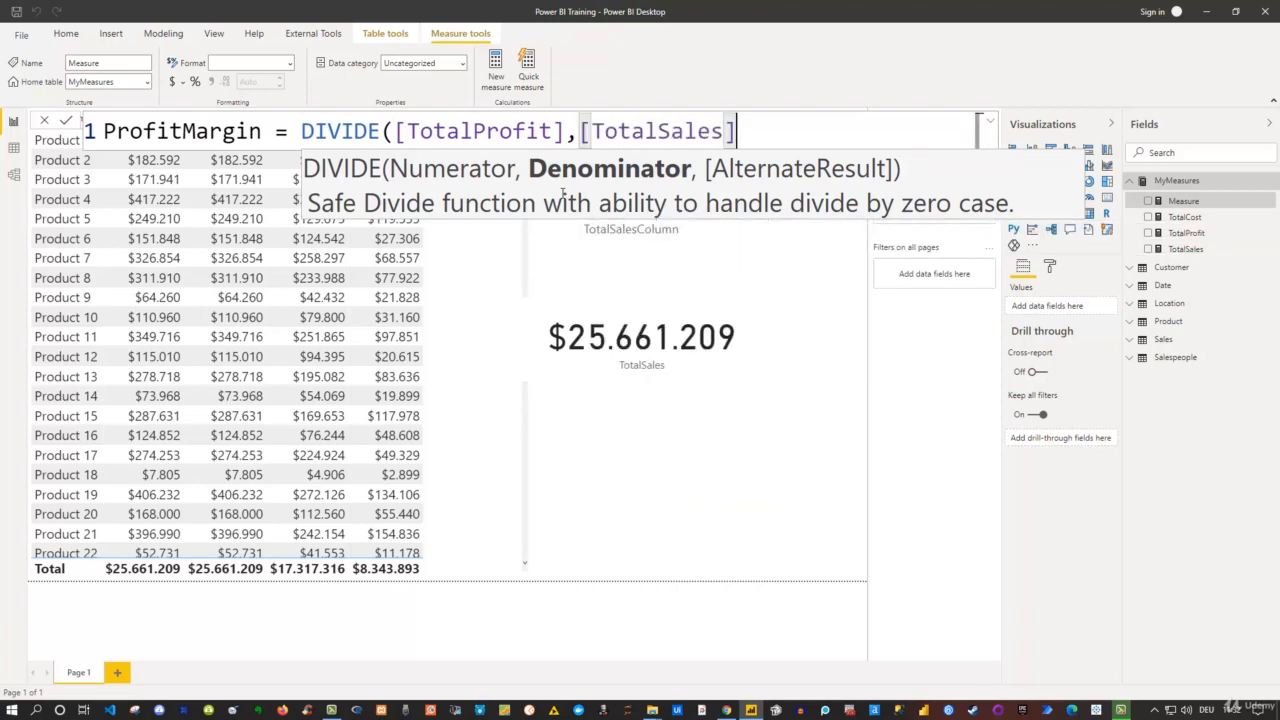
# Try "not available" as the alternate result of the DIVIDE function and remove that argument again
pyautogui.write(',')
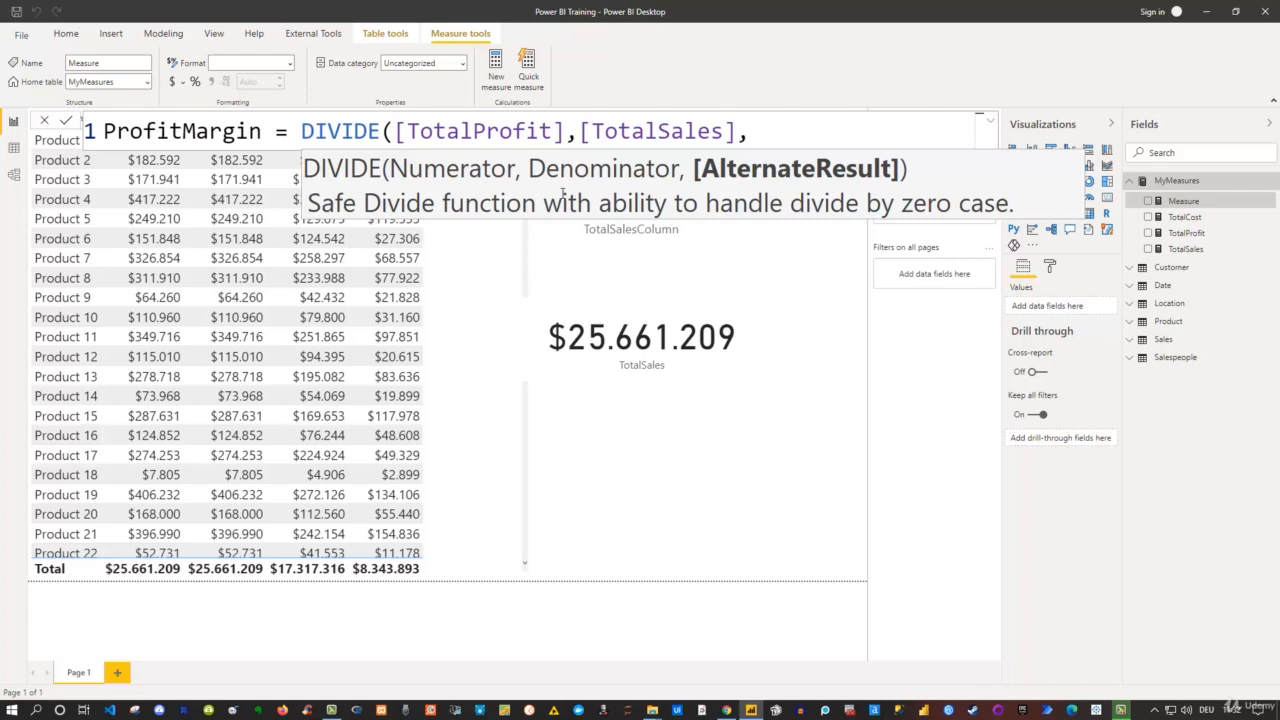
pyautogui.write('"not available')
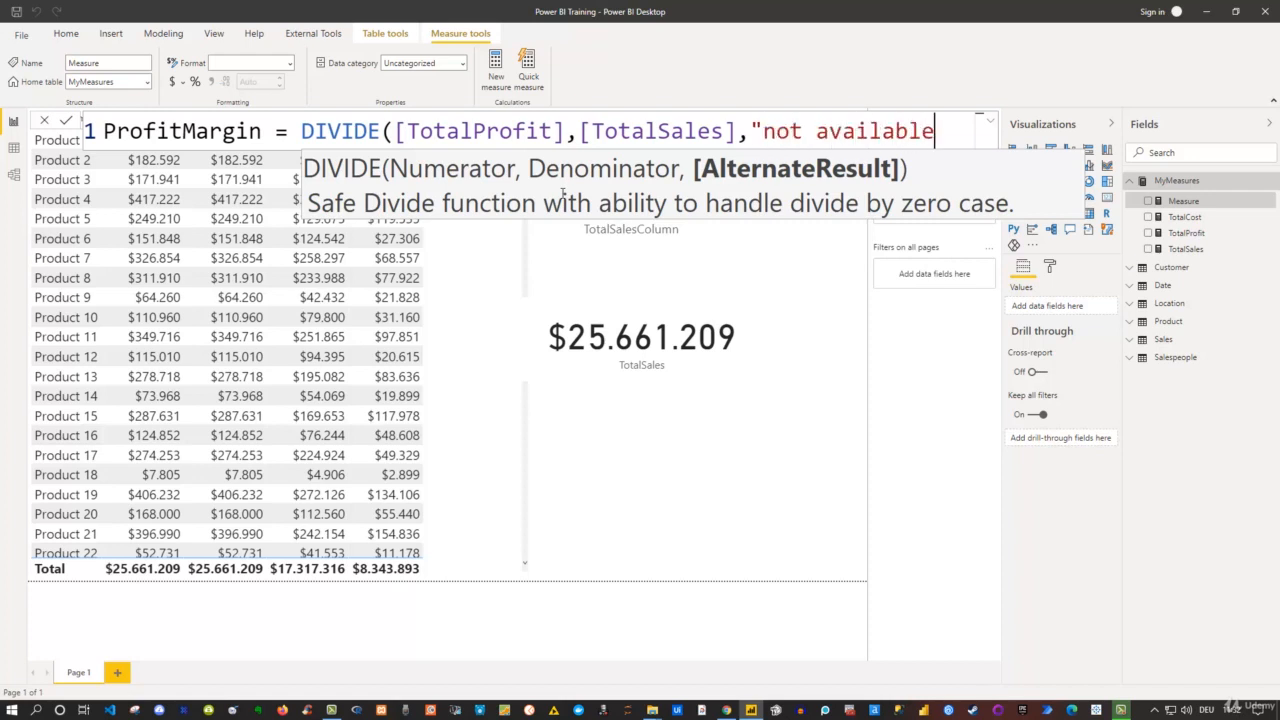
pyautogui.write('")')
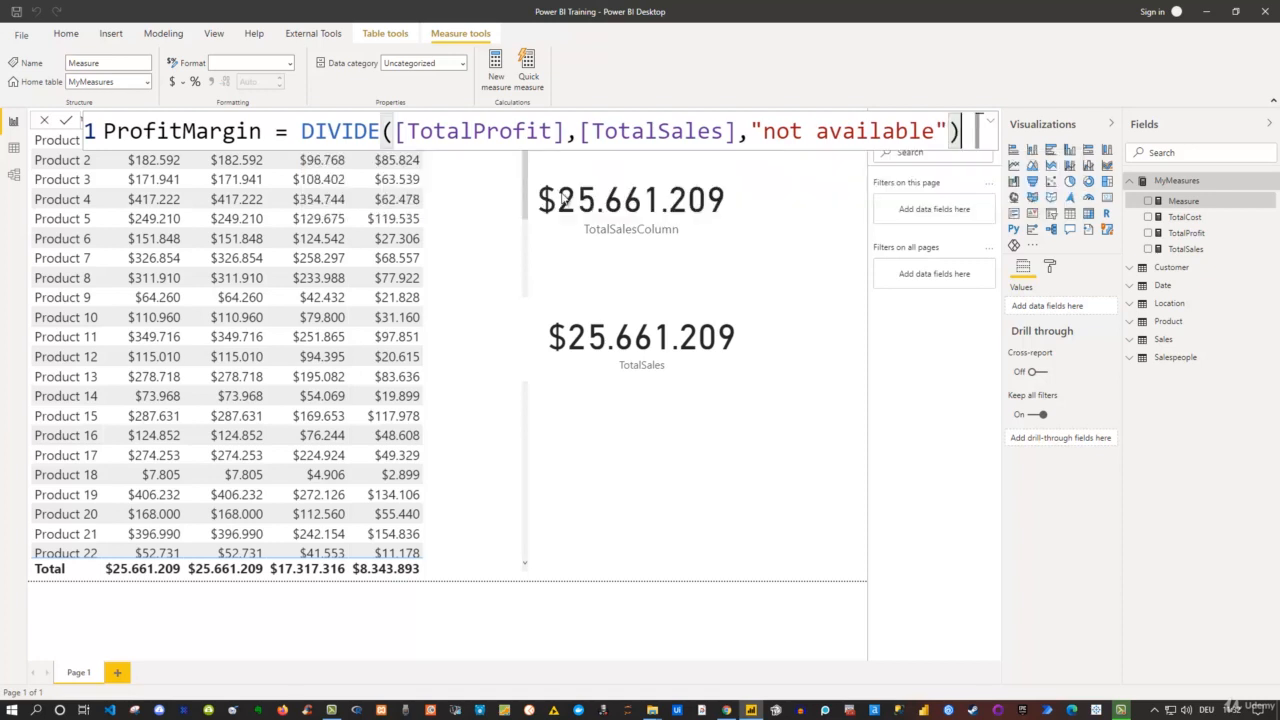
pyautogui.press('BackSpace')
pyautogui.press('BackSpace')
pyautogui.press('BackSpace')
pyautogui.press('BackSpace')
pyautogui.press('BackSpace')
pyautogui.press('BackSpace')
pyautogui.press('BackSpace')
pyautogui.press('BackSpace')
pyautogui.press('BackSpace')
pyautogui.press('BackSpace')
pyautogui.press('BackSpace')
pyautogui.press('BackSpace')
pyautogui.press('BackSpace')
pyautogui.press('BackSpace')
pyautogui.press('BackSpace')
pyautogui.press('BackSpace')
pyautogui.press('BackSpace')
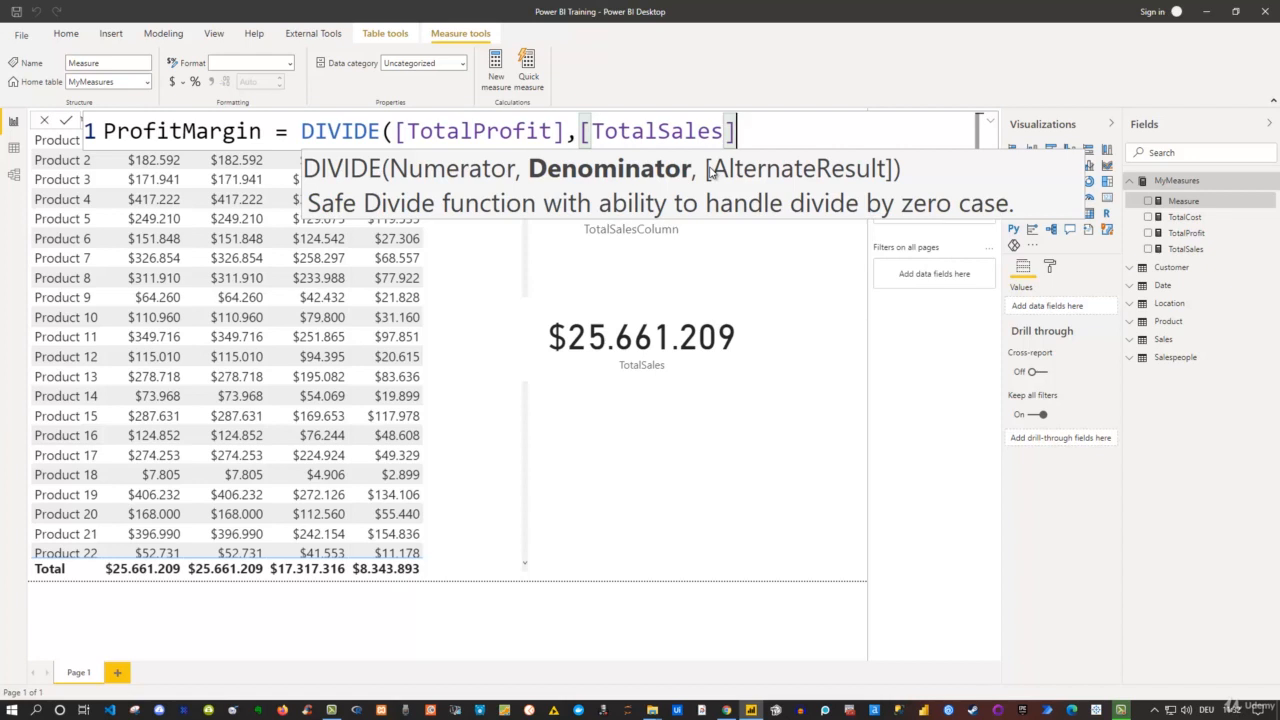
# Complete and commit the ProfitMargin formula, and add the measure to the product table visual
pyautogui.write(')')
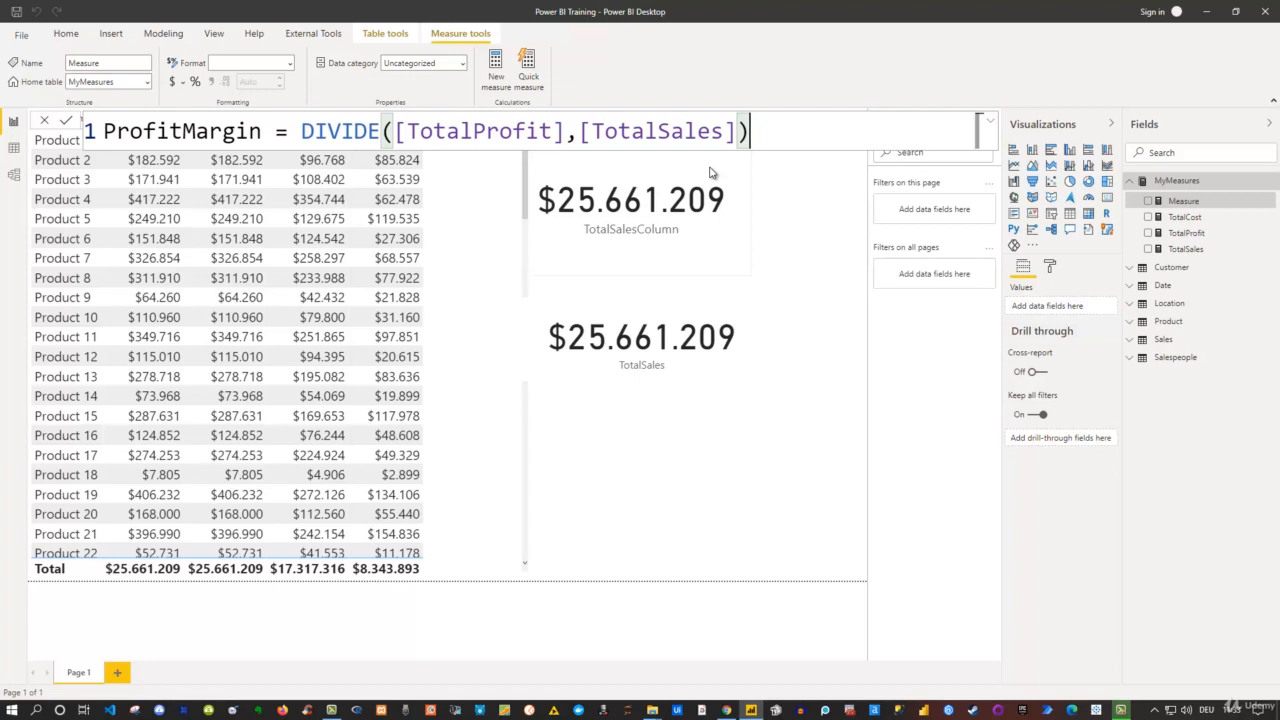
pyautogui.press('Return')
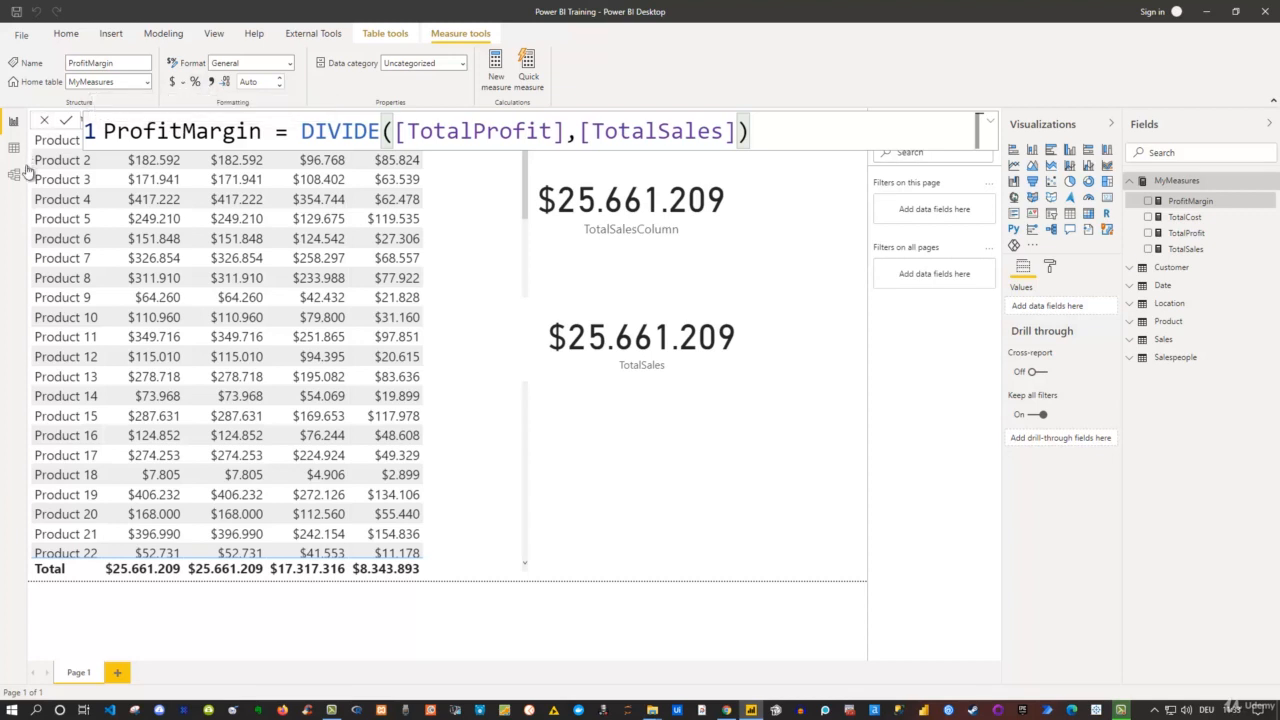
pyautogui.click(506, 278)
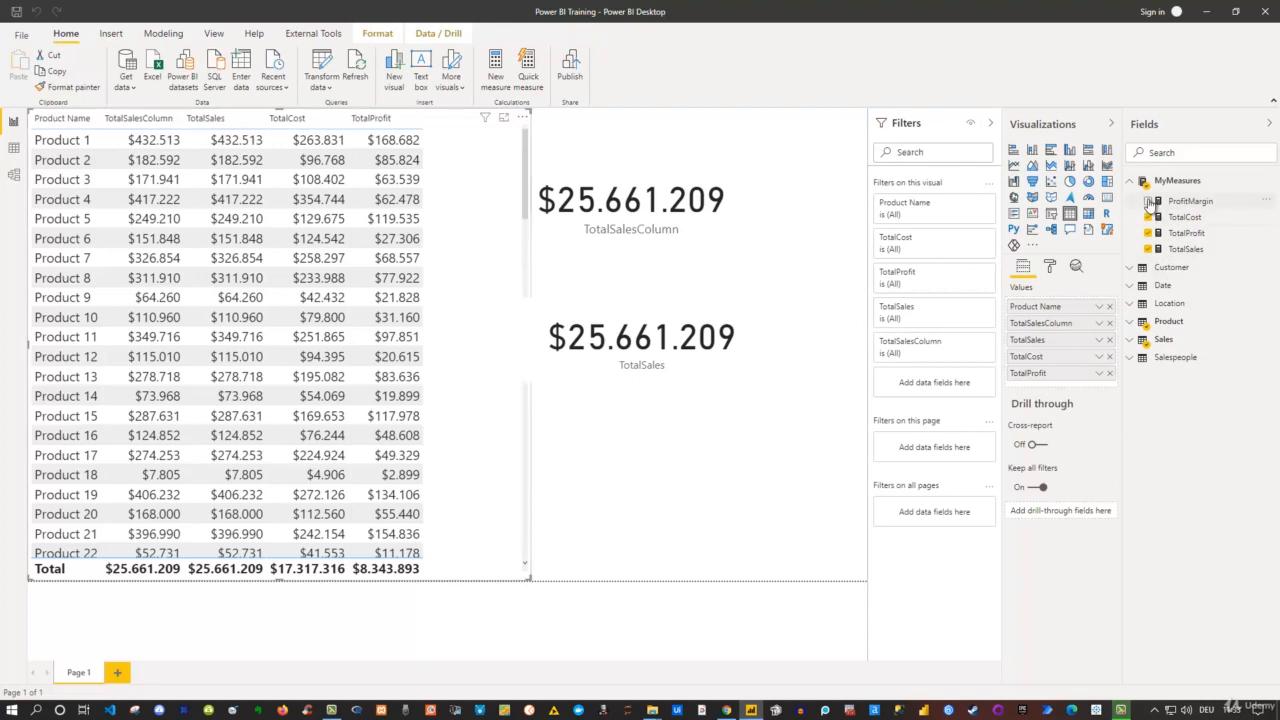
pyautogui.click(1148, 201)
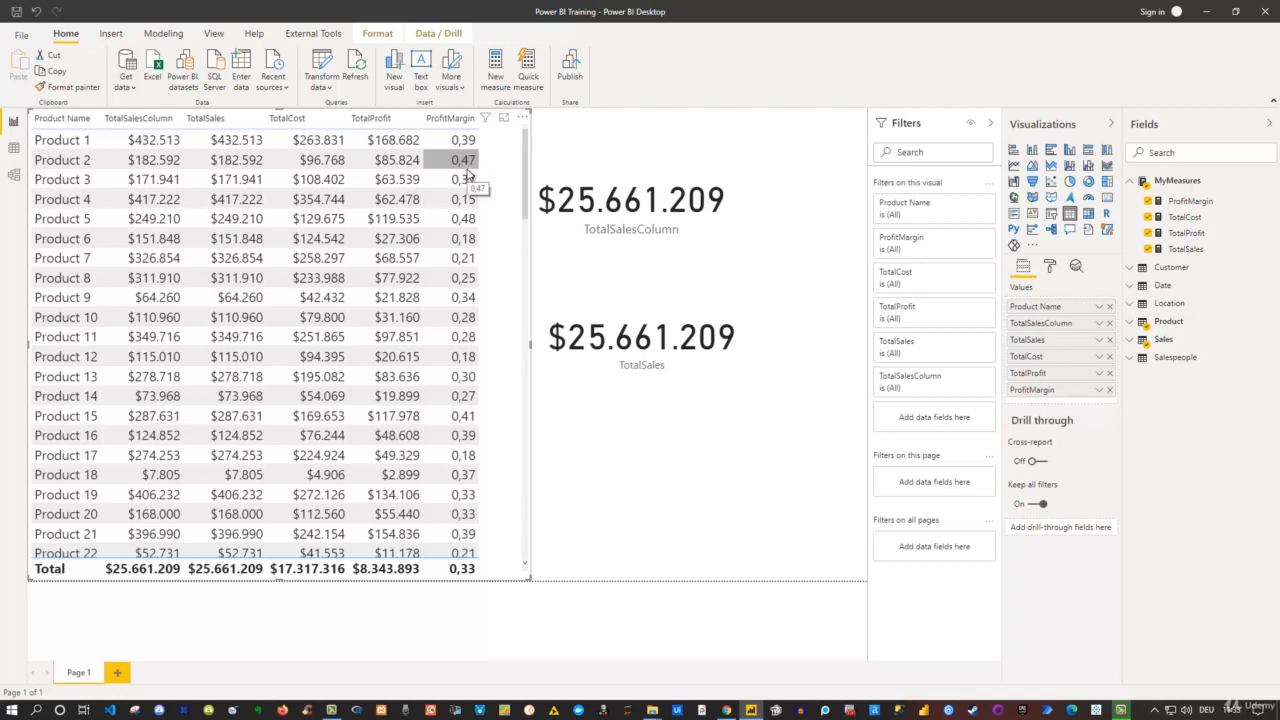
pyautogui.click(1195, 202)
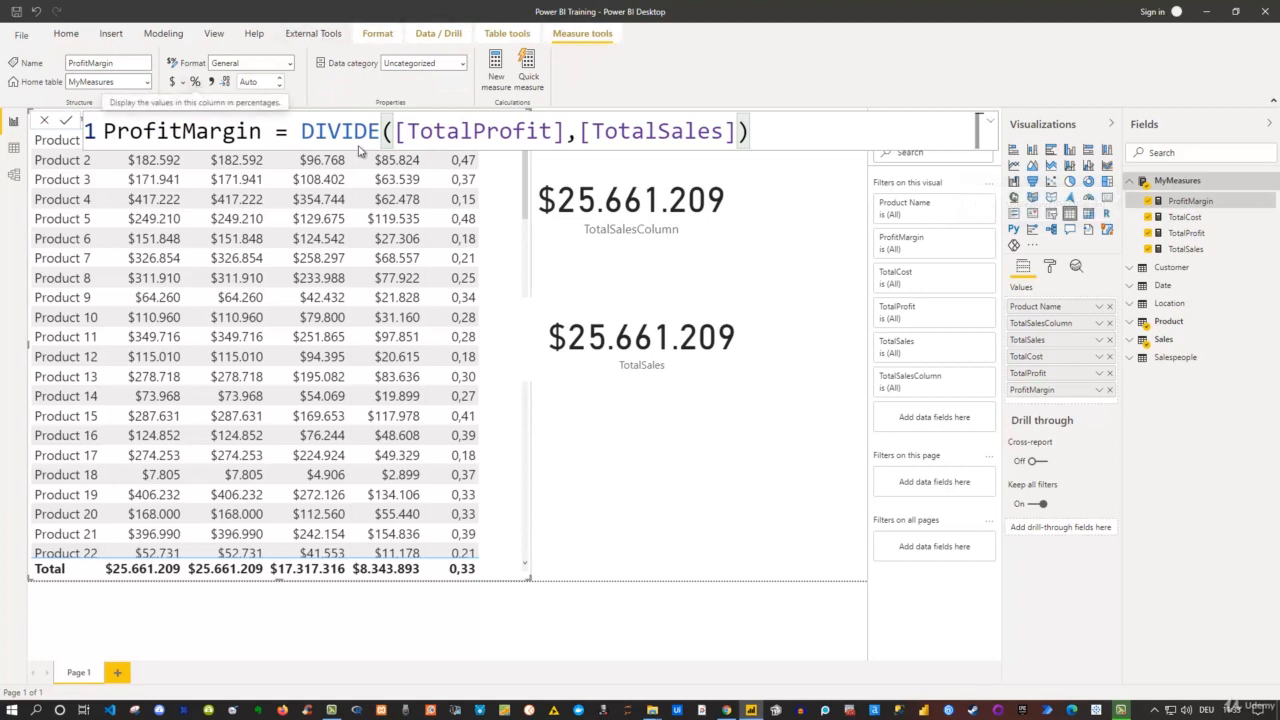
pyautogui.click(663, 432)
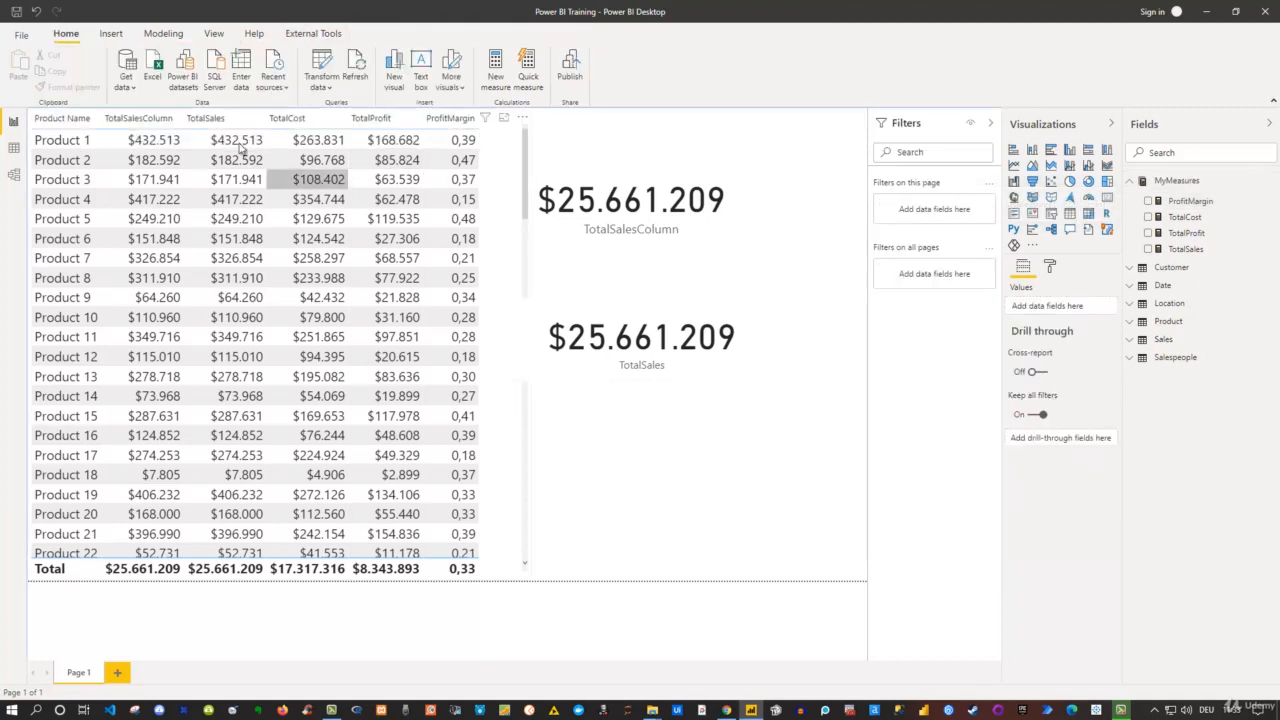
# In the data model diagram, place the MyMeasures table below the Customer table and enlarge it to show all its measures
pyautogui.click(13, 177)
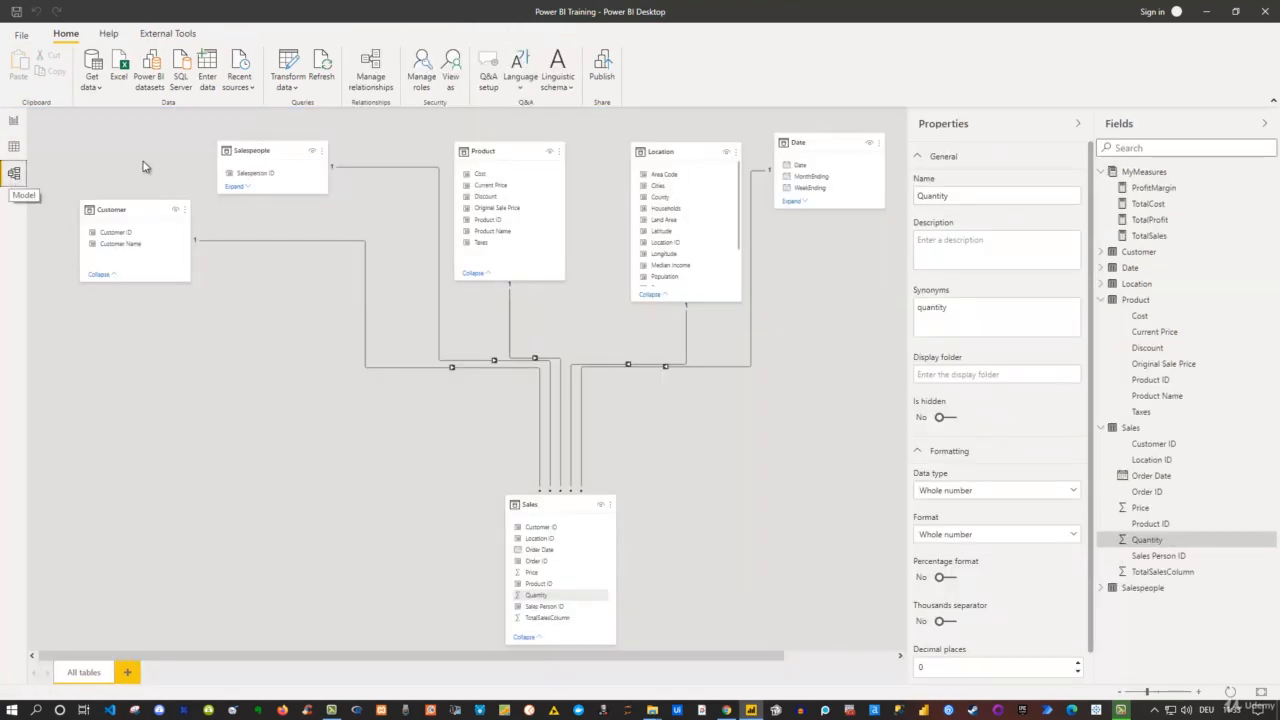
pyautogui.click(1080, 128)
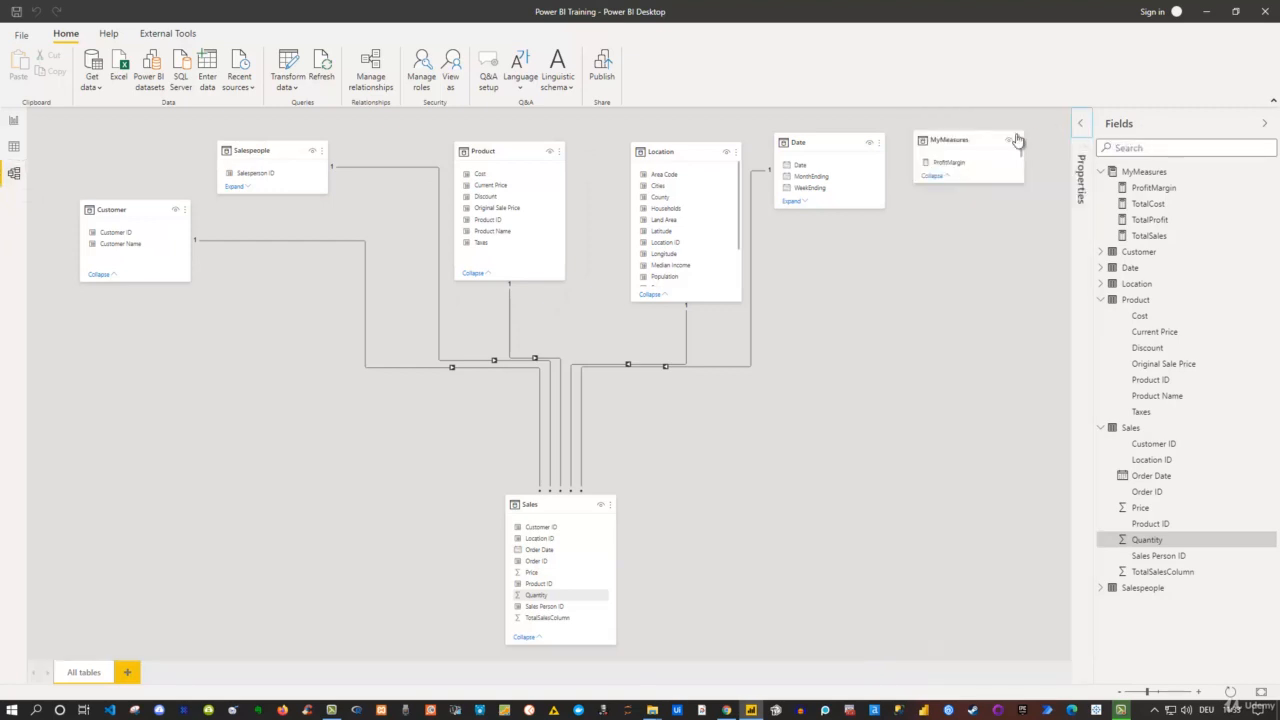
pyautogui.moveTo(949, 163); pyautogui.dragTo(868, 325)
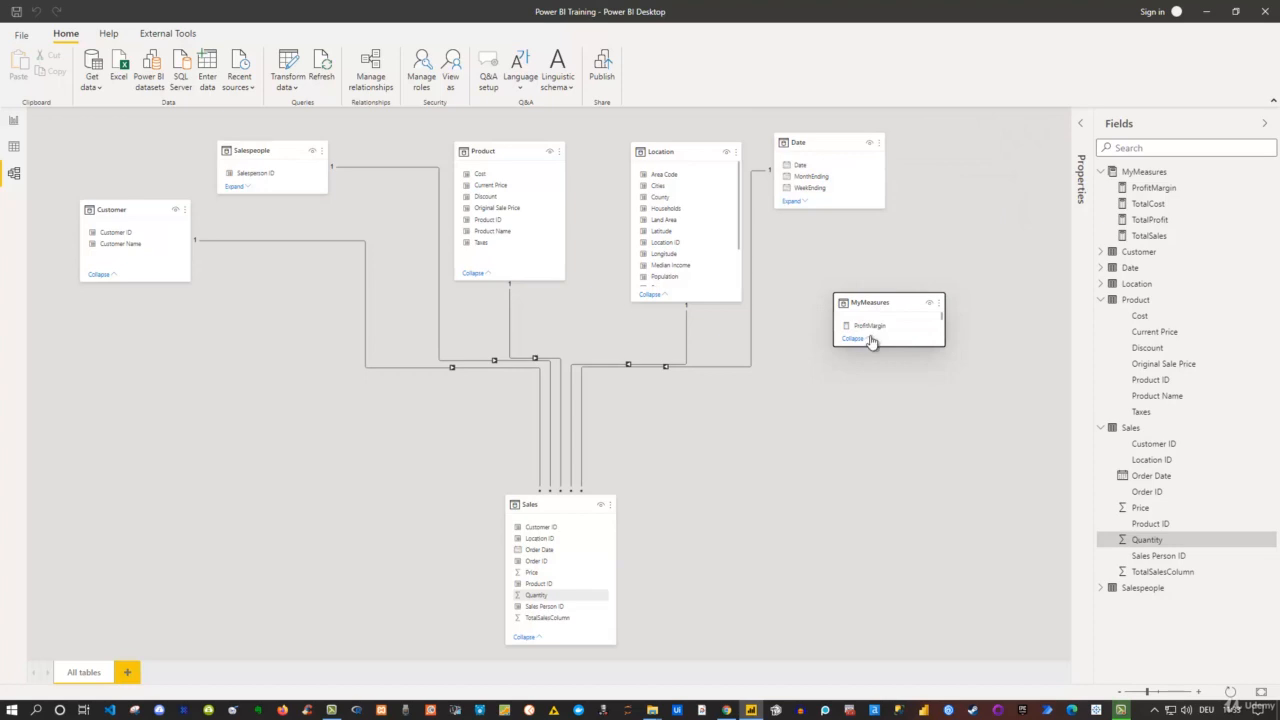
pyautogui.click(871, 341)
pyautogui.click(862, 320)
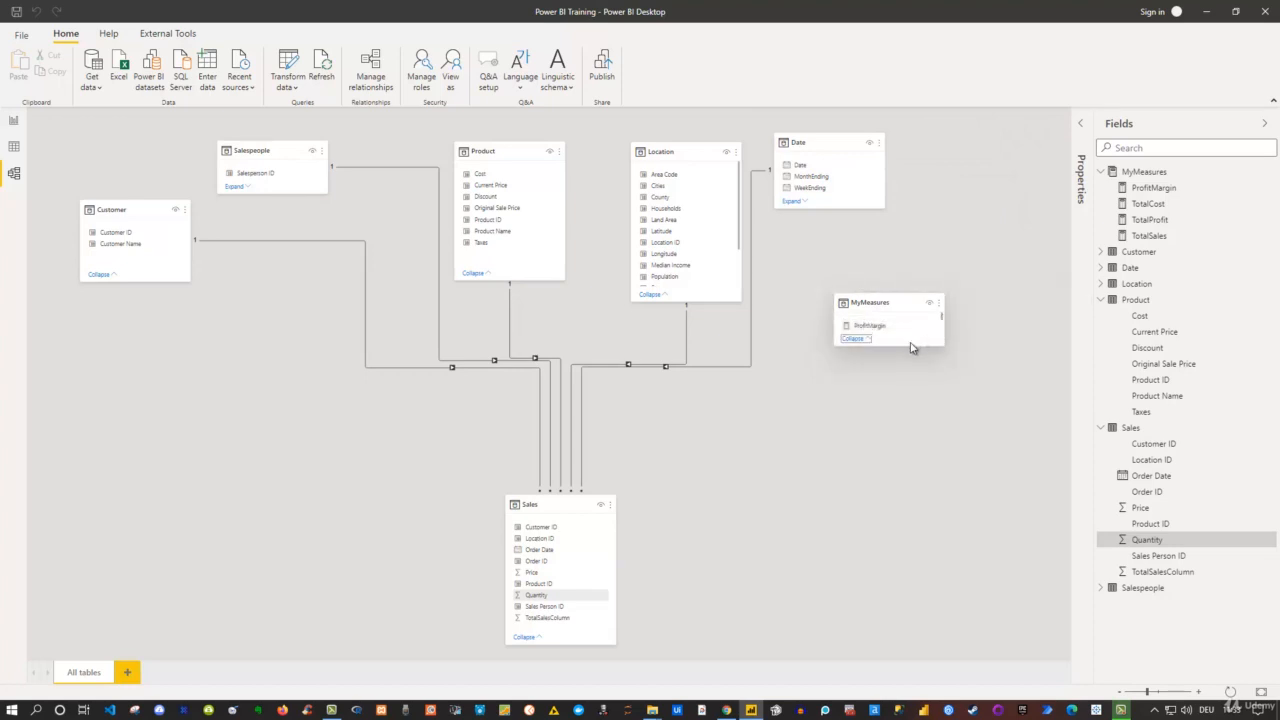
pyautogui.moveTo(908, 347); pyautogui.dragTo(909, 400)
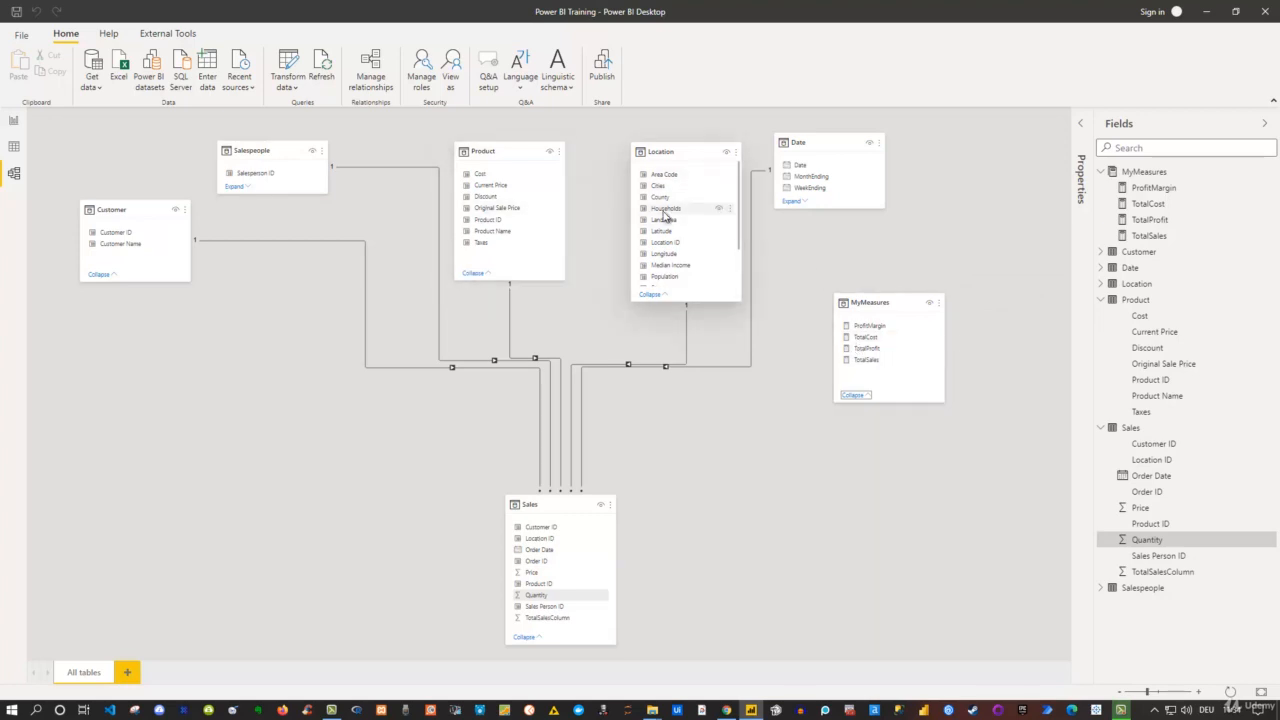
pyautogui.moveTo(910, 297); pyautogui.dragTo(275, 339)
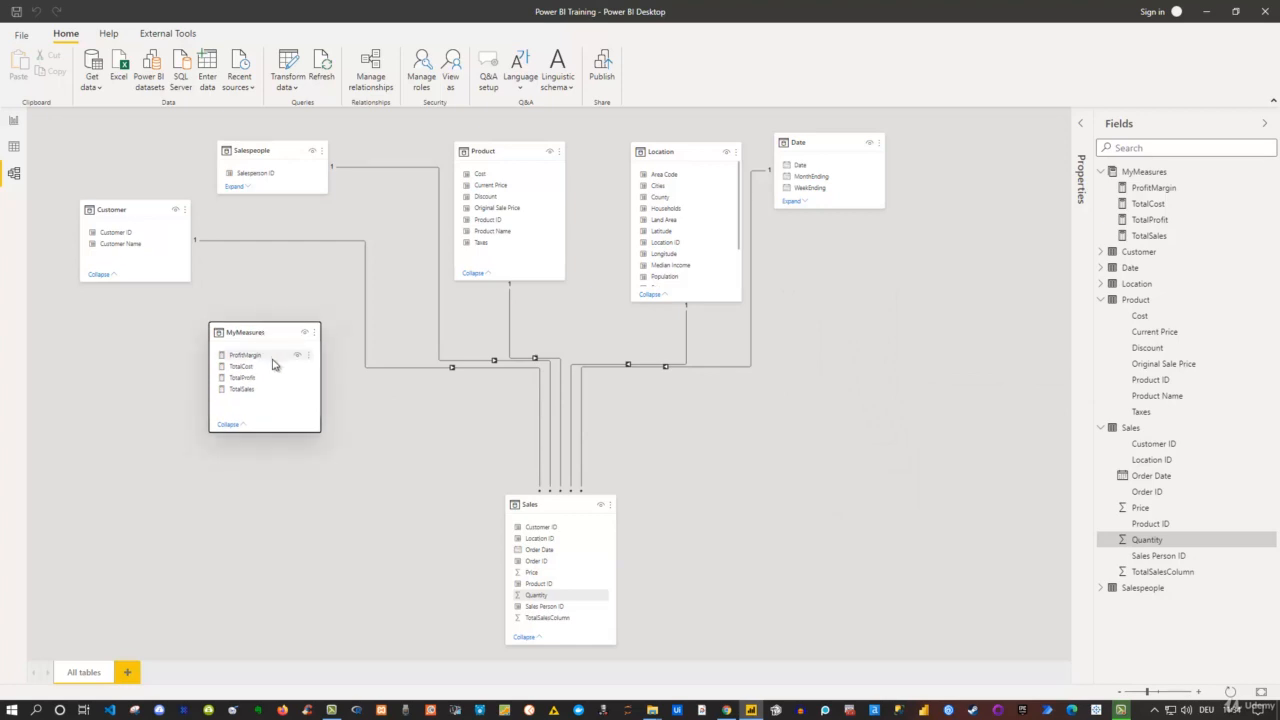
# Examine the properties of the TotalProfit and ProfitMargin measures in the data model
pyautogui.click(251, 379)
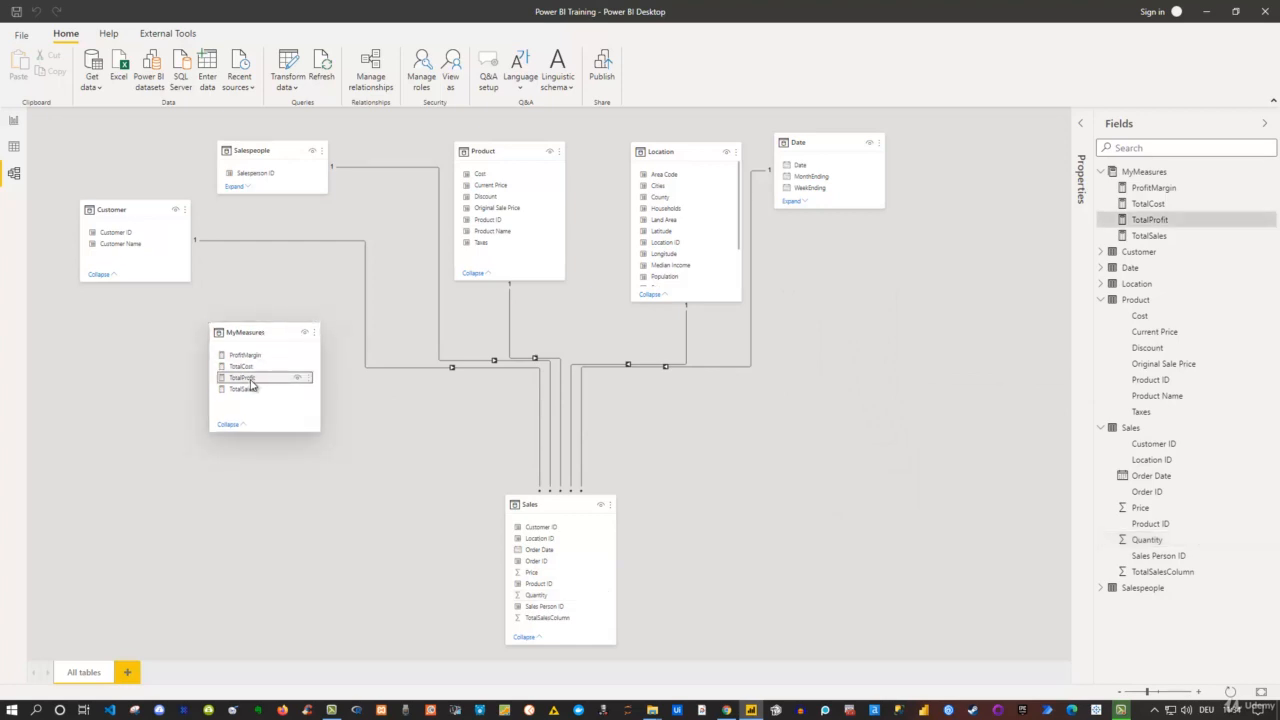
pyautogui.click(1079, 126)
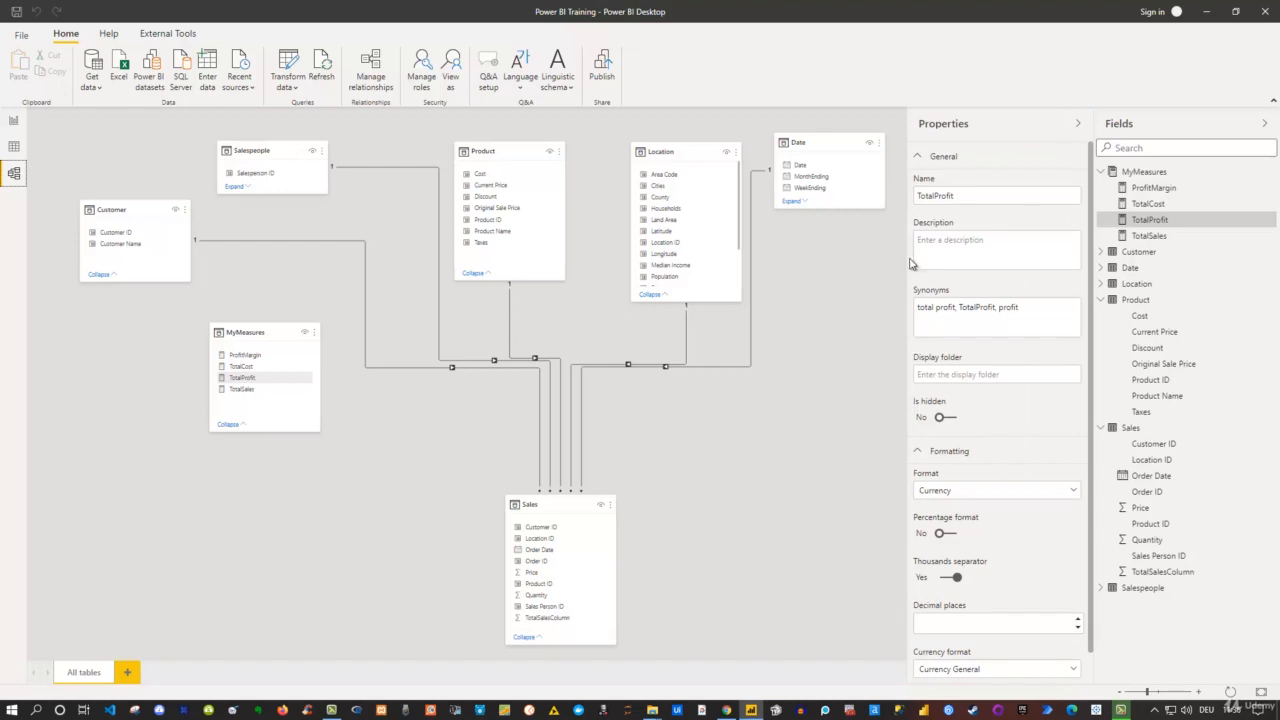
pyautogui.click(249, 356)
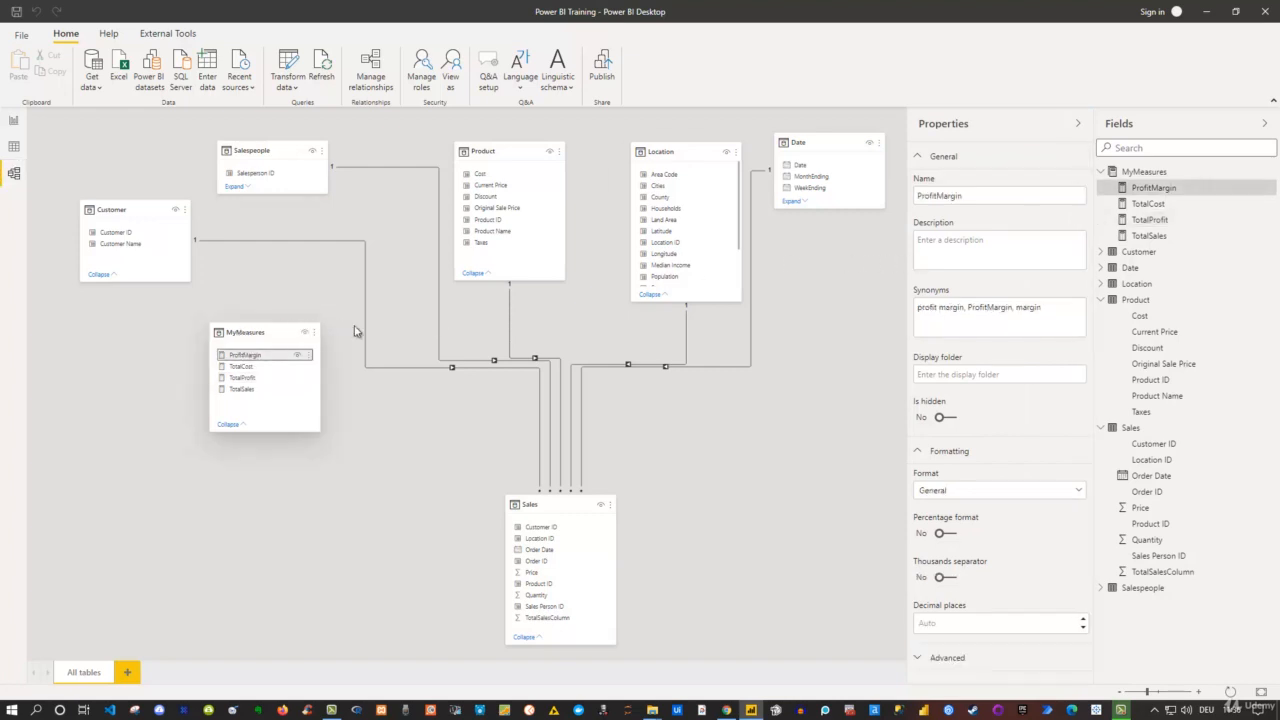
# Turn on the percentage format for the ProfitMargin measure and review its column in the report's product table
pyautogui.click(955, 534)
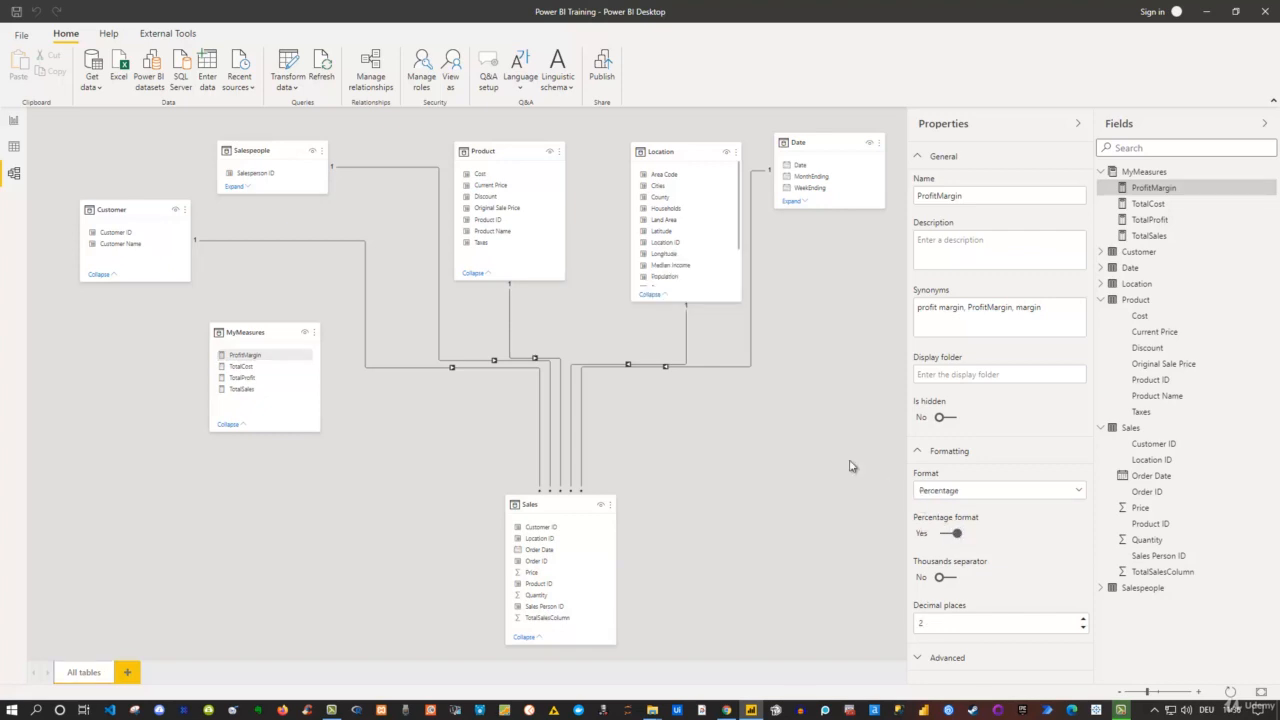
pyautogui.click(12, 122)
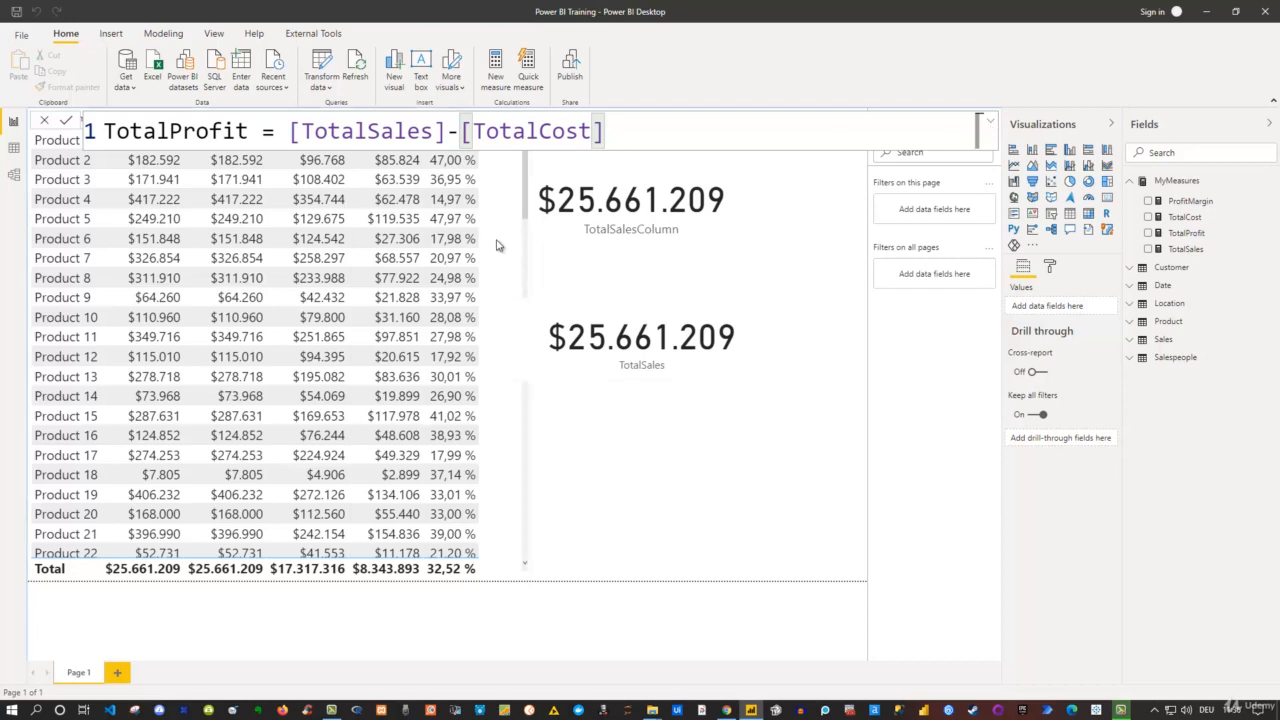
pyautogui.click(523, 196)
pyautogui.moveTo(523, 196); pyautogui.dragTo(520, 257)
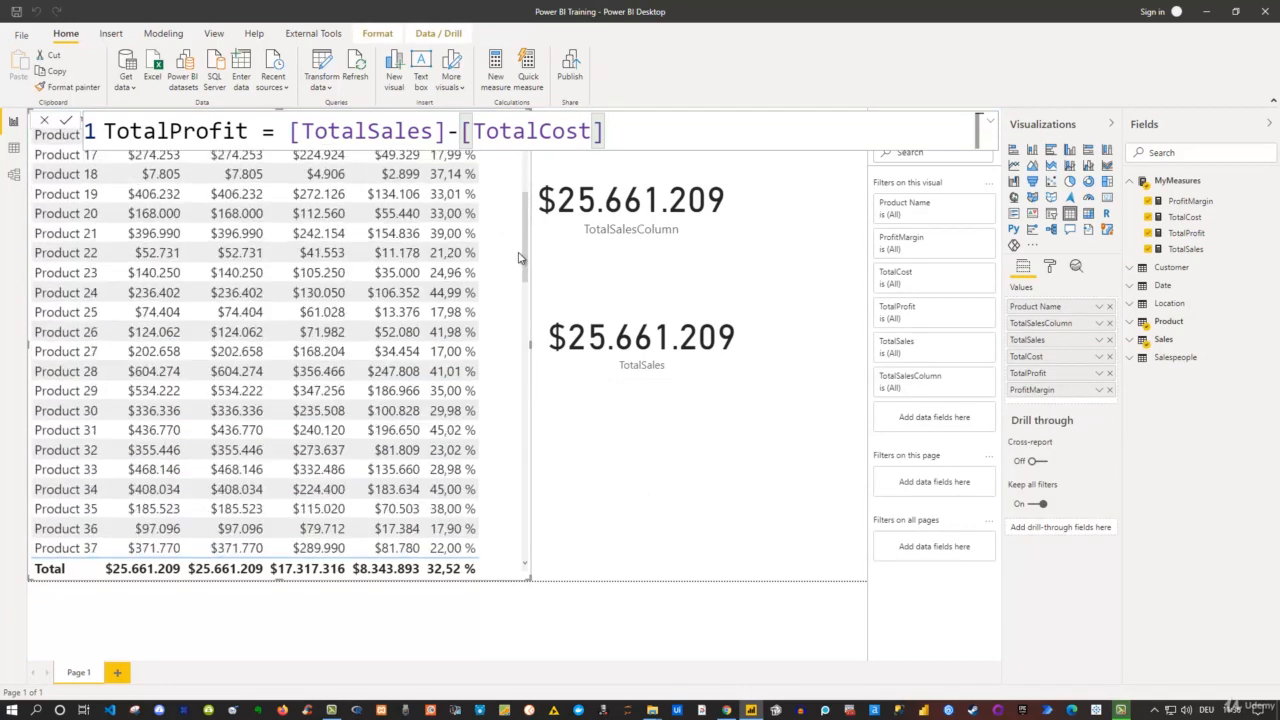
pyautogui.click(670, 493)
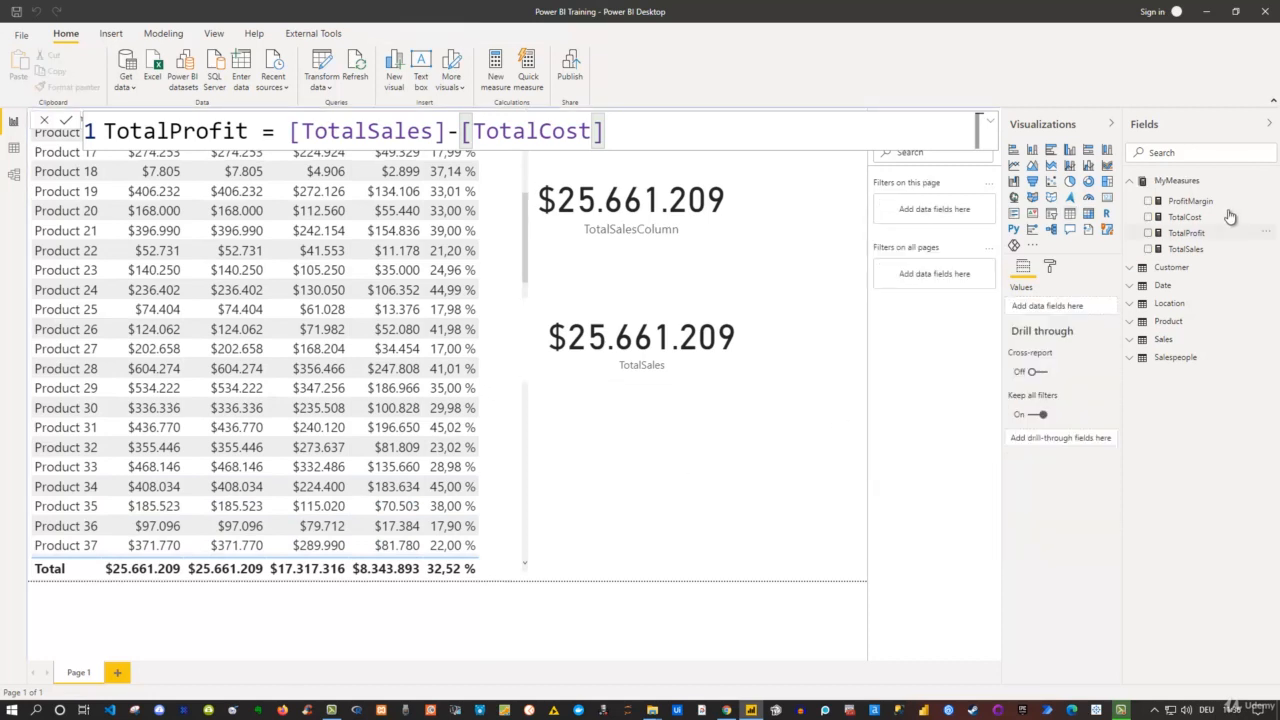
# Collapse MyMeasures to review the product table from its first row with headers, and display the ProfitMargin measure's formula
pyautogui.click(1190, 183)
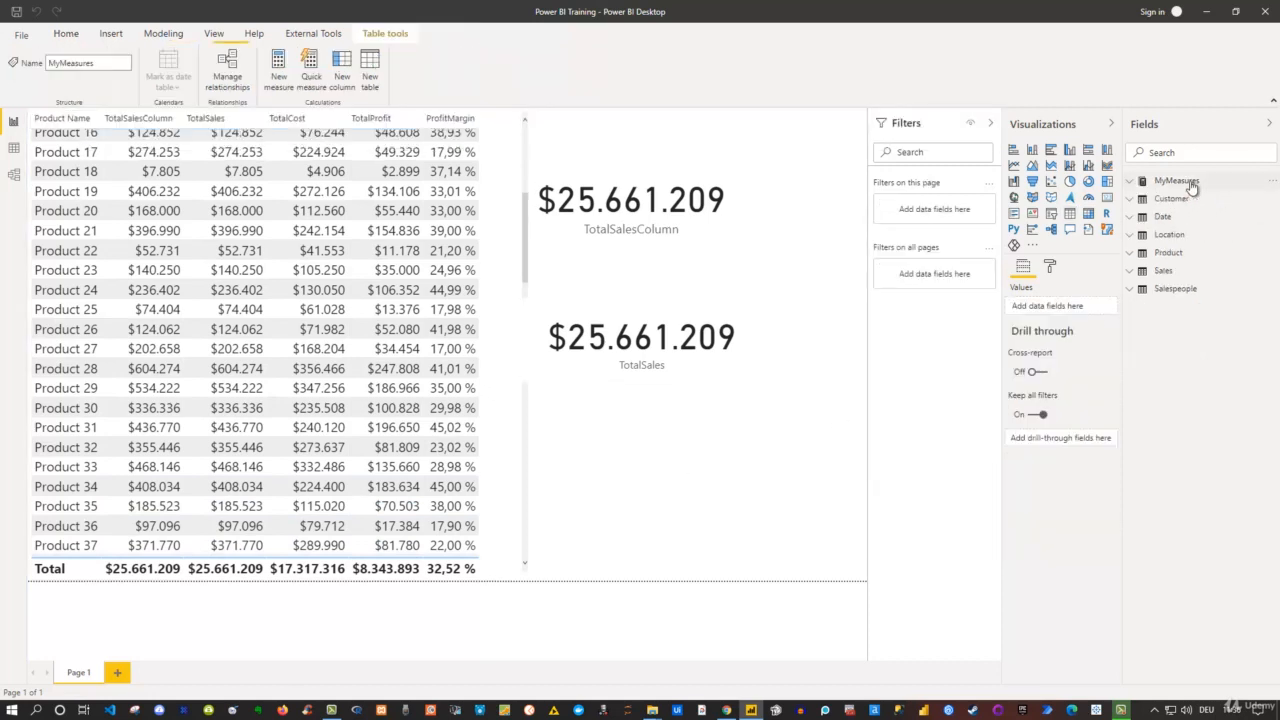
pyautogui.click(704, 446)
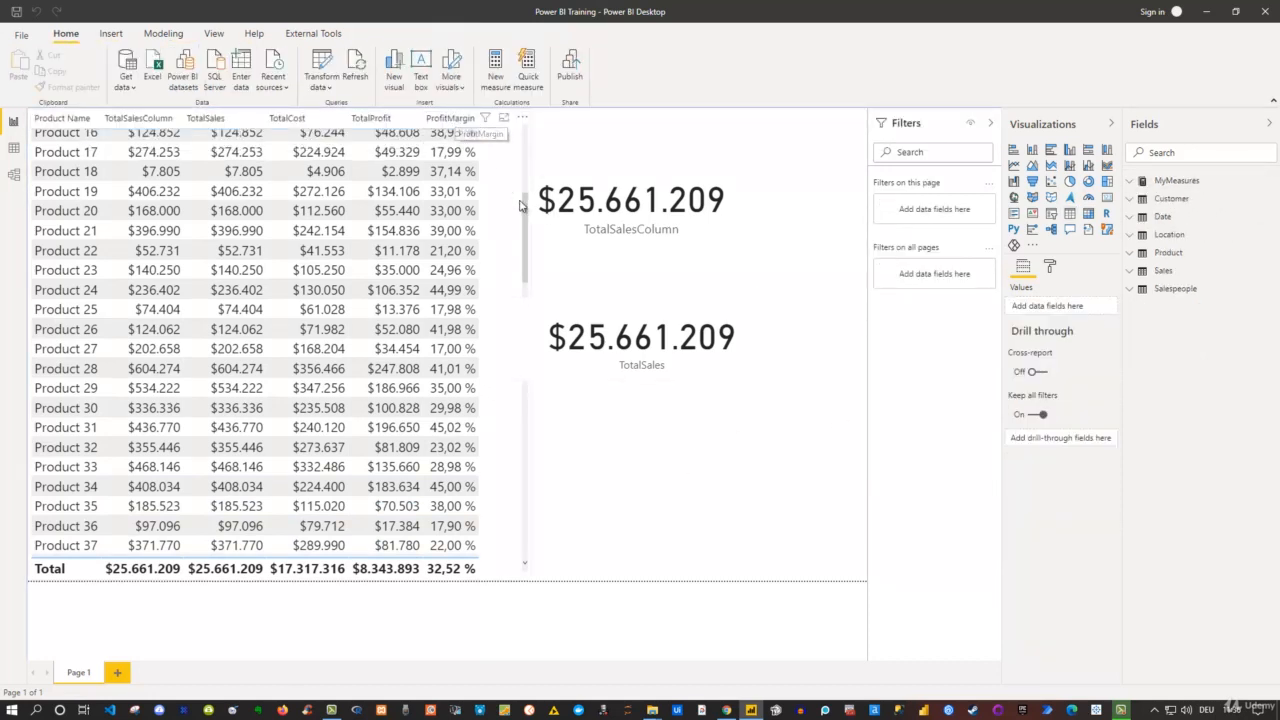
pyautogui.moveTo(530, 218); pyautogui.dragTo(531, 140)
pyautogui.click(508, 152)
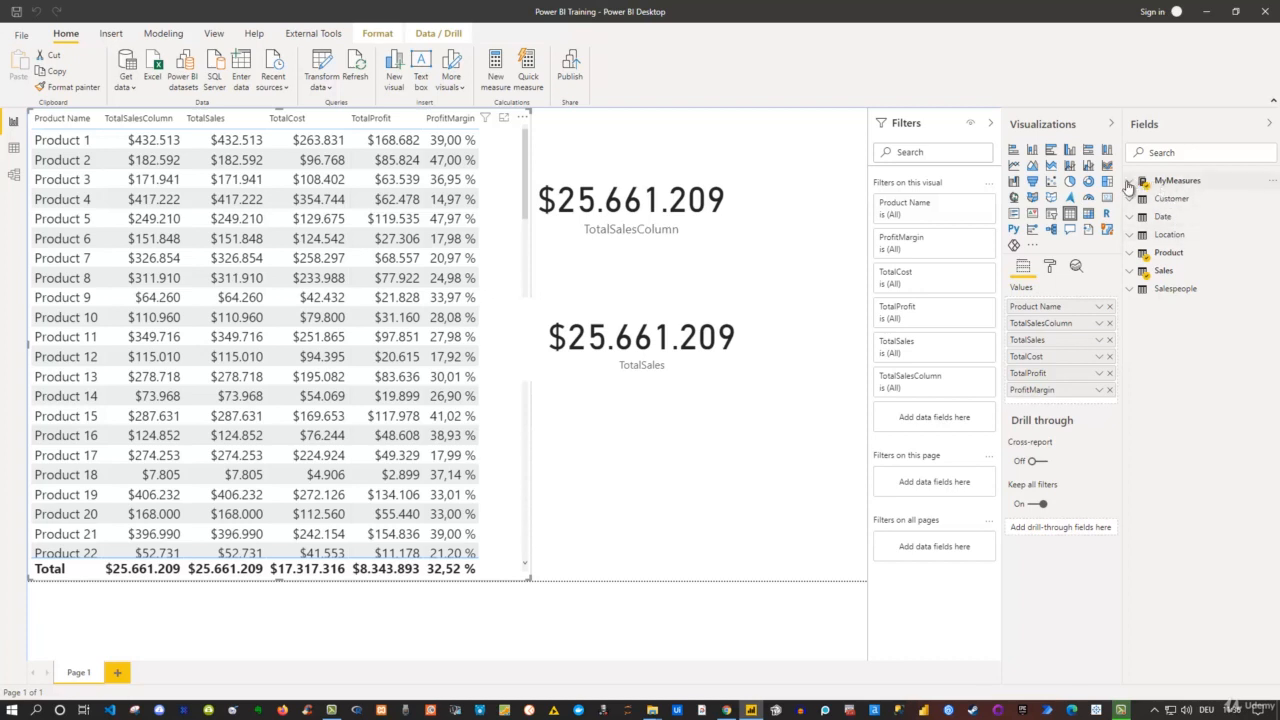
pyautogui.click(1160, 182)
pyautogui.click(1199, 202)
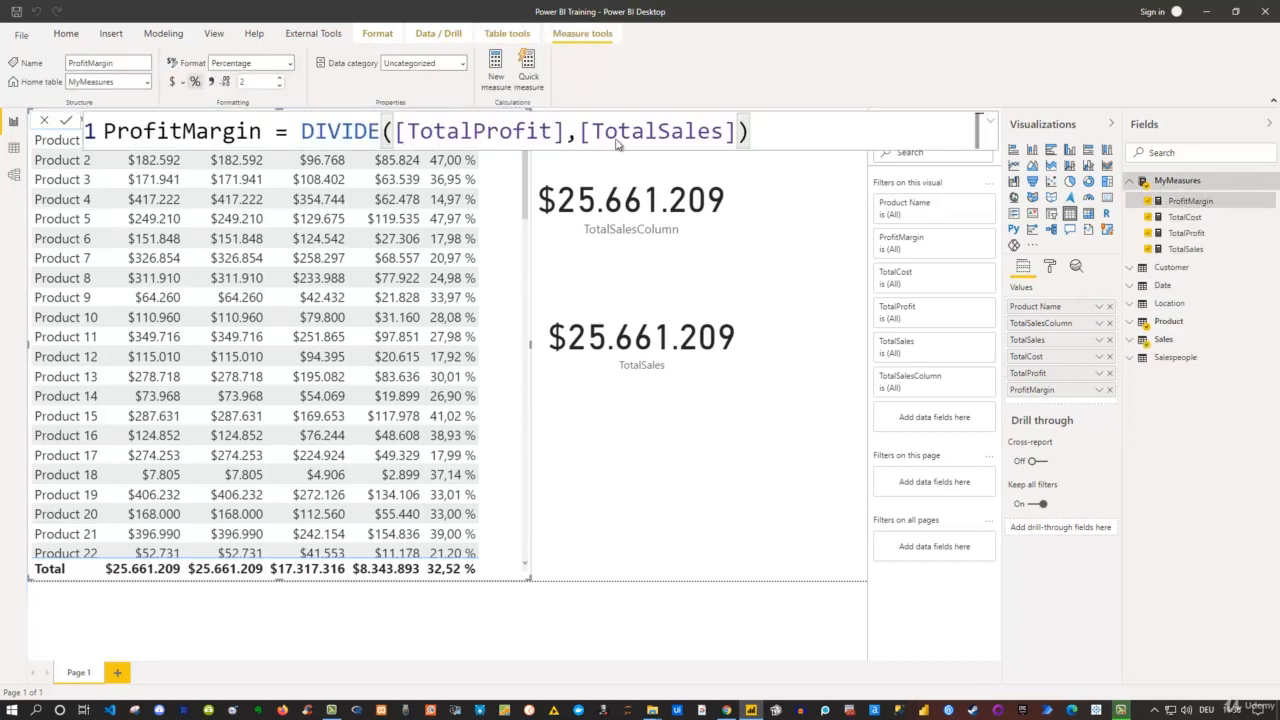
# In the data model, select the TotalCost, TotalProfit and TotalSales measures together to examine their shared properties
pyautogui.click(14, 174)
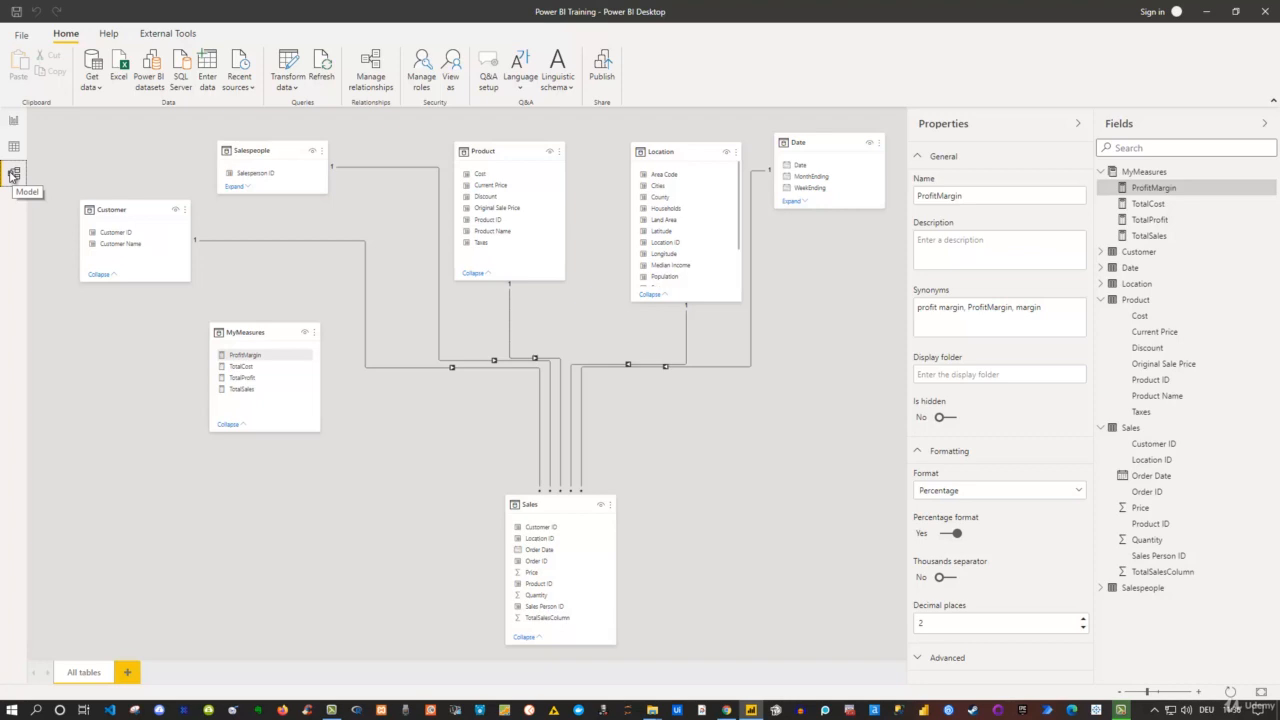
pyautogui.click(1145, 236)
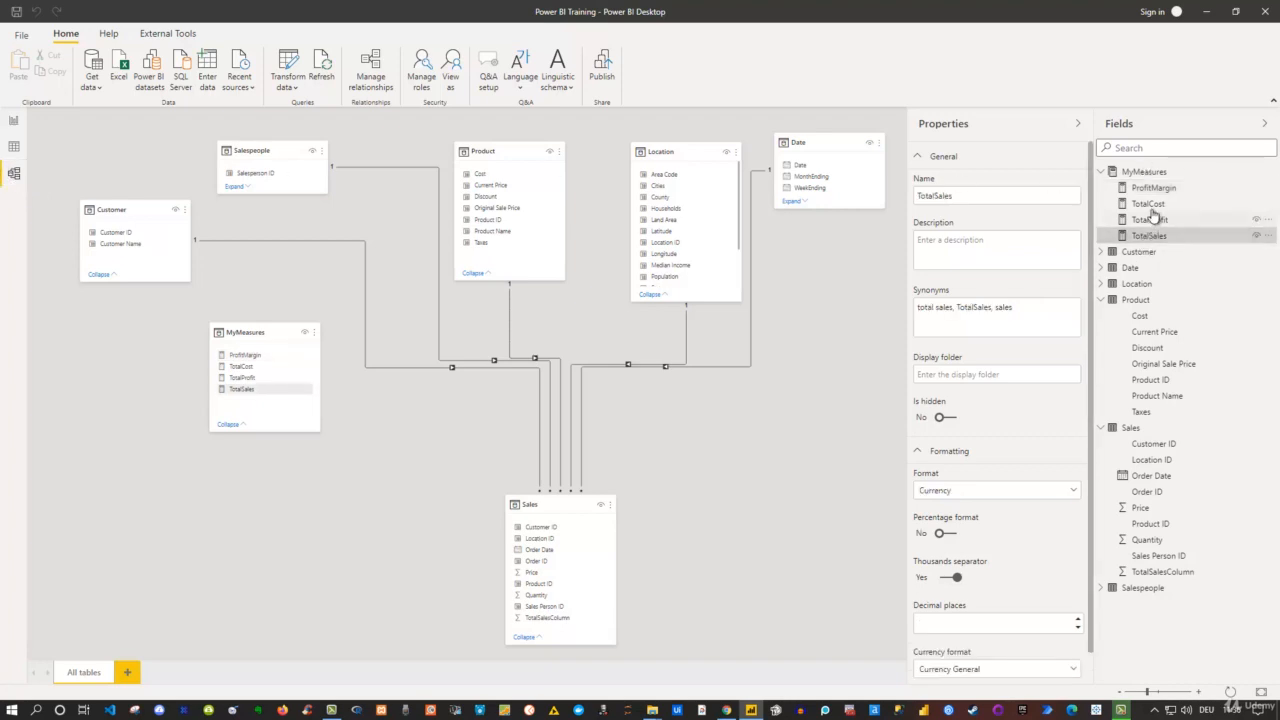
pyautogui.keyDown('shift'); pyautogui.click(1150, 205); pyautogui.keyUp('shift')
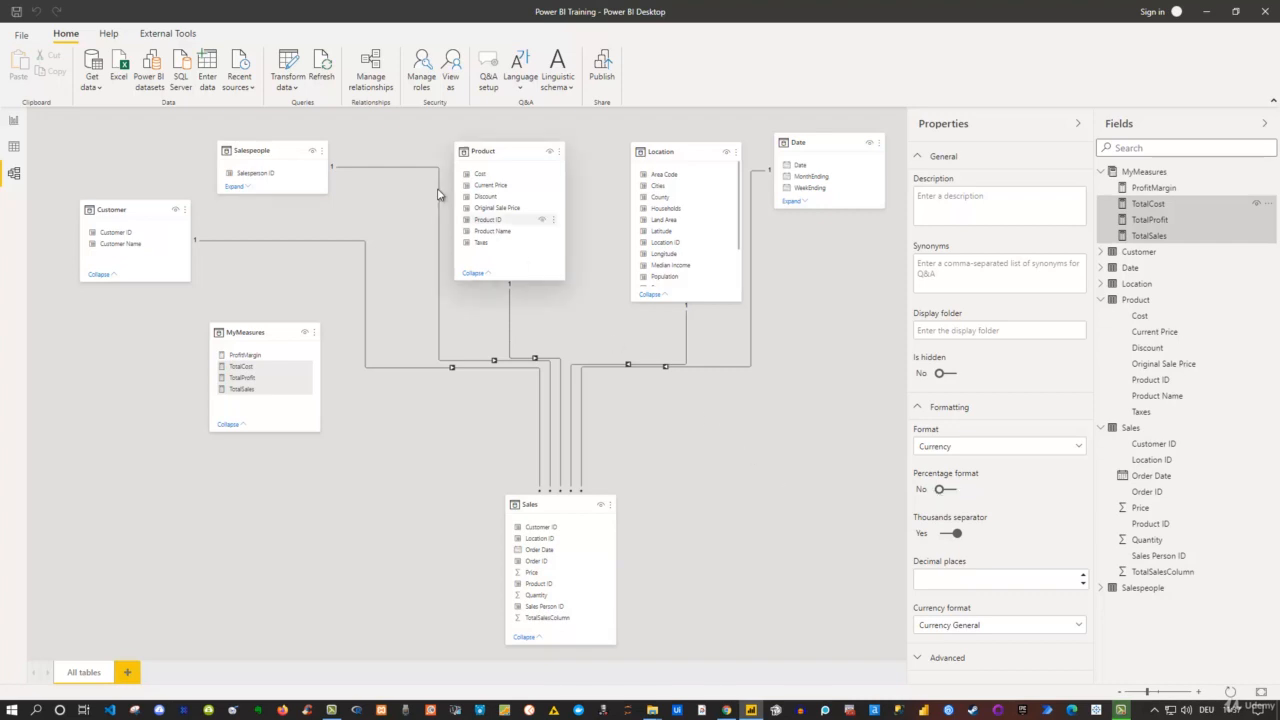
# Return to the report, clear the visual selection and display the formula of the TotalCost measure
pyautogui.click(14, 121)
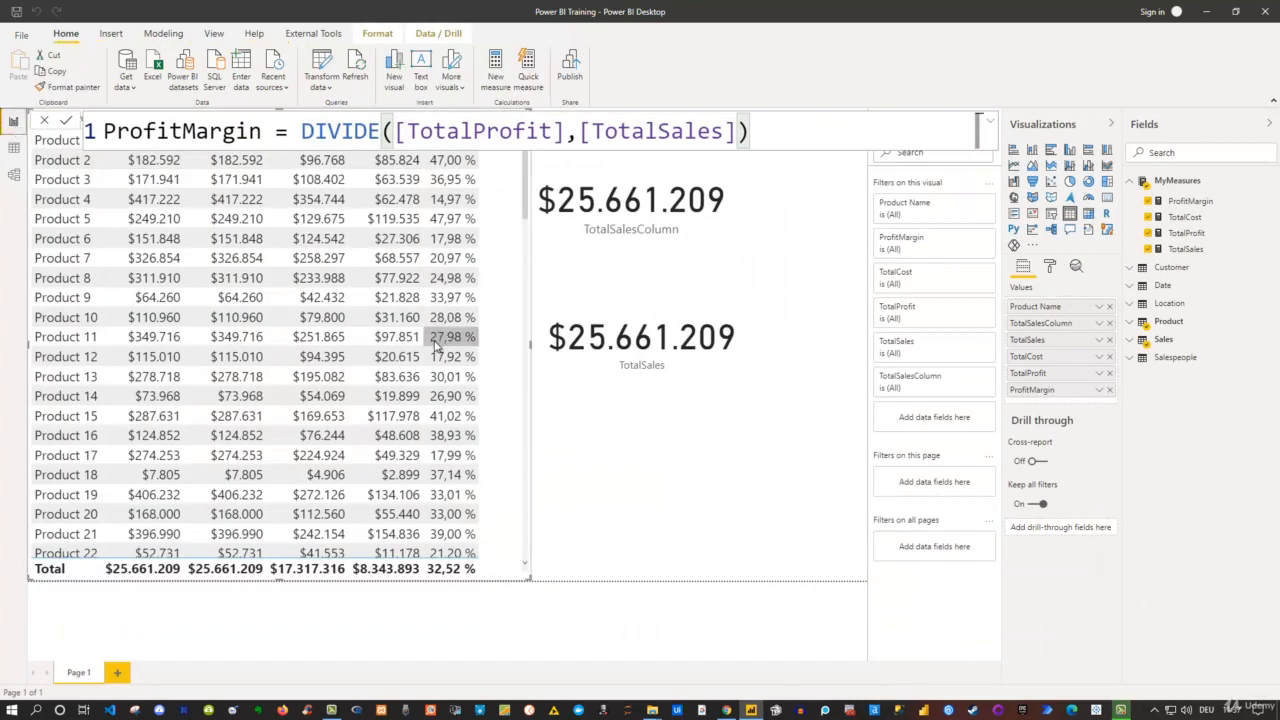
pyautogui.click(583, 469)
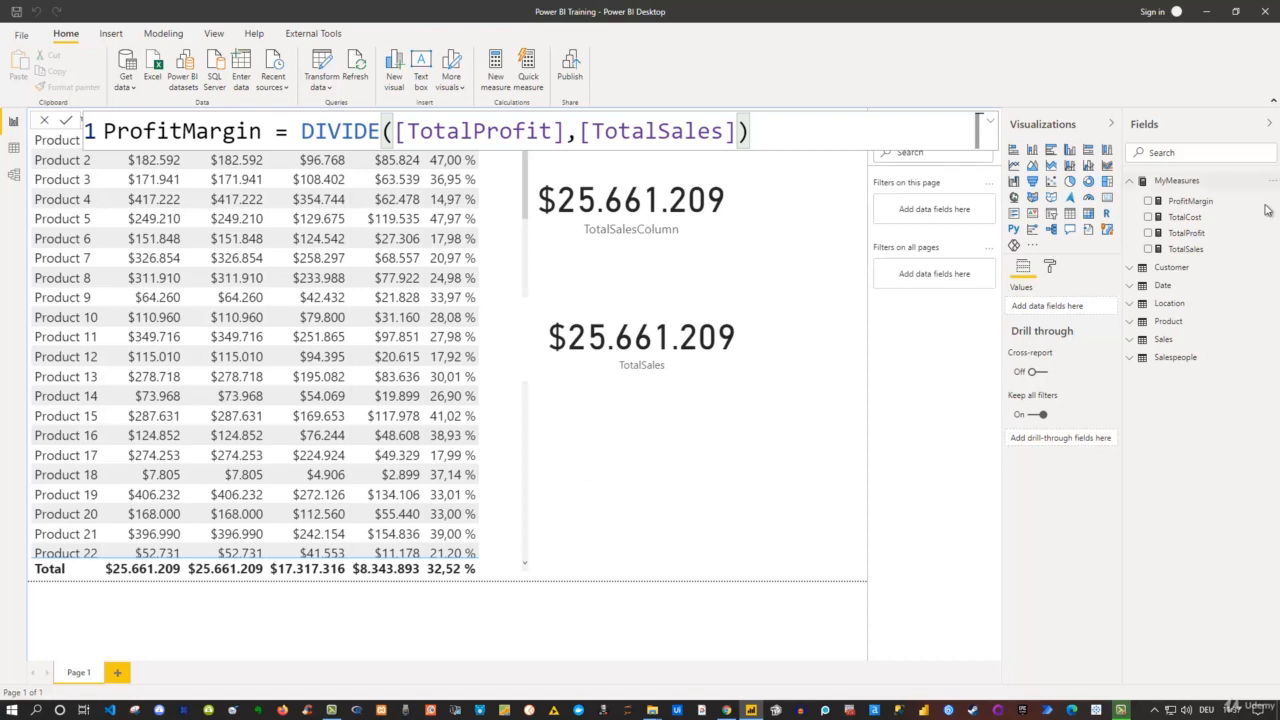
pyautogui.click(1185, 217)
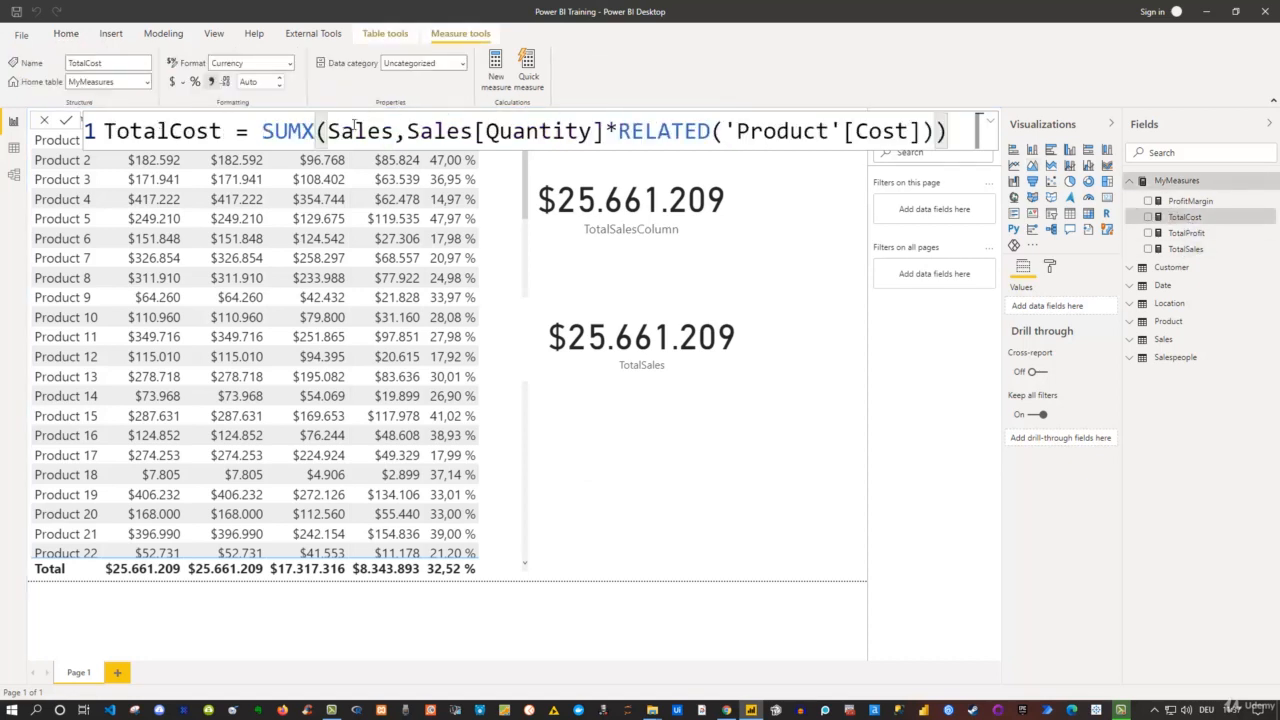